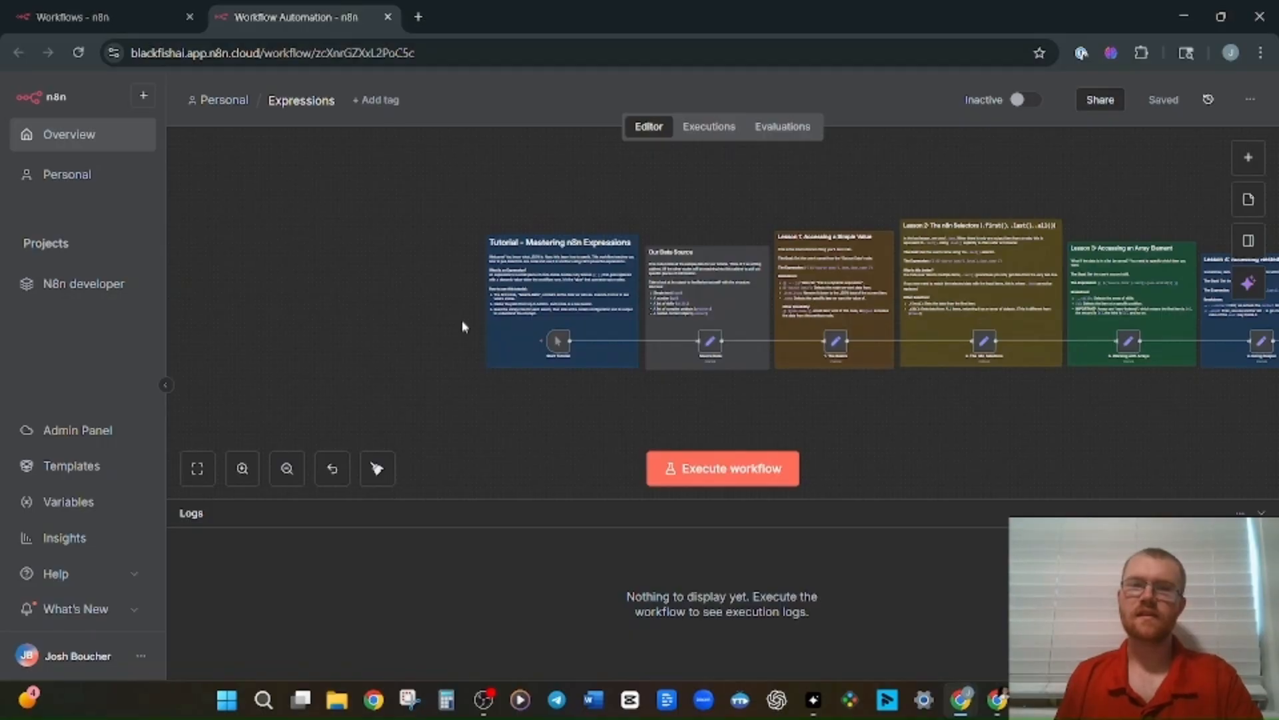
Execute the Expressions workflow from the Start Tutorial trigger
scroll(464, 322, up, 3)
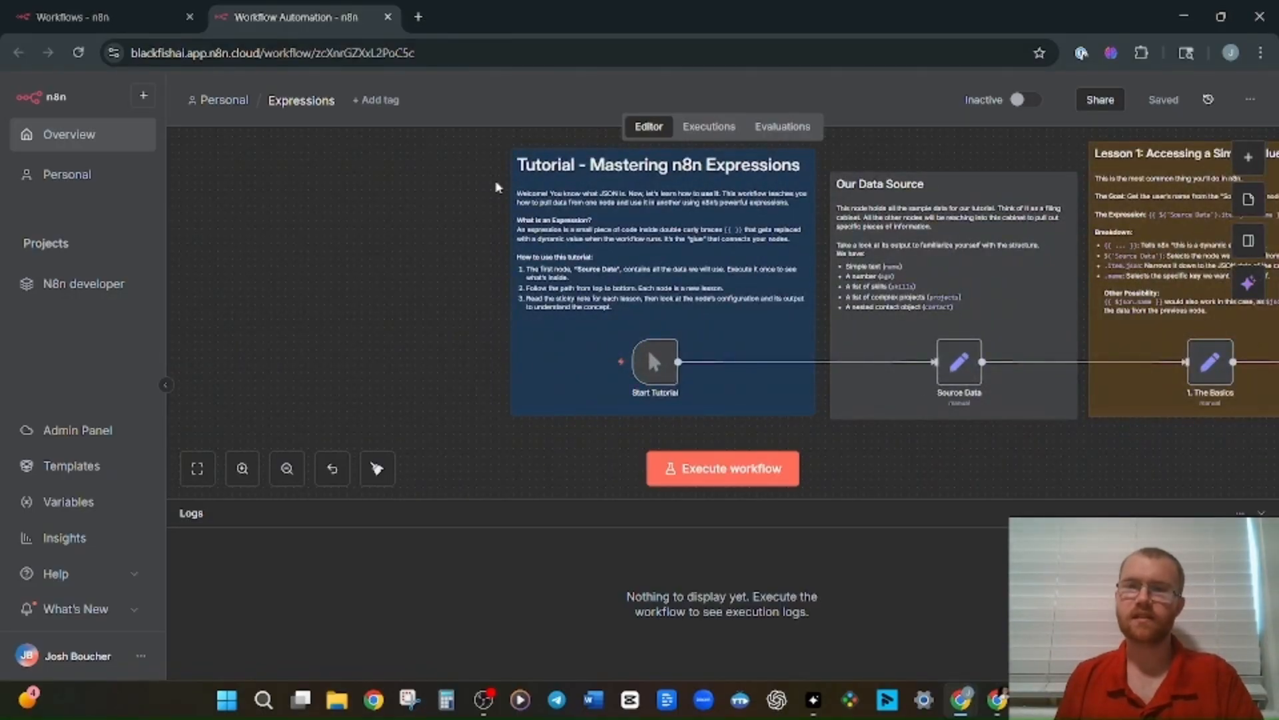
scroll(600, 387, down, 2)
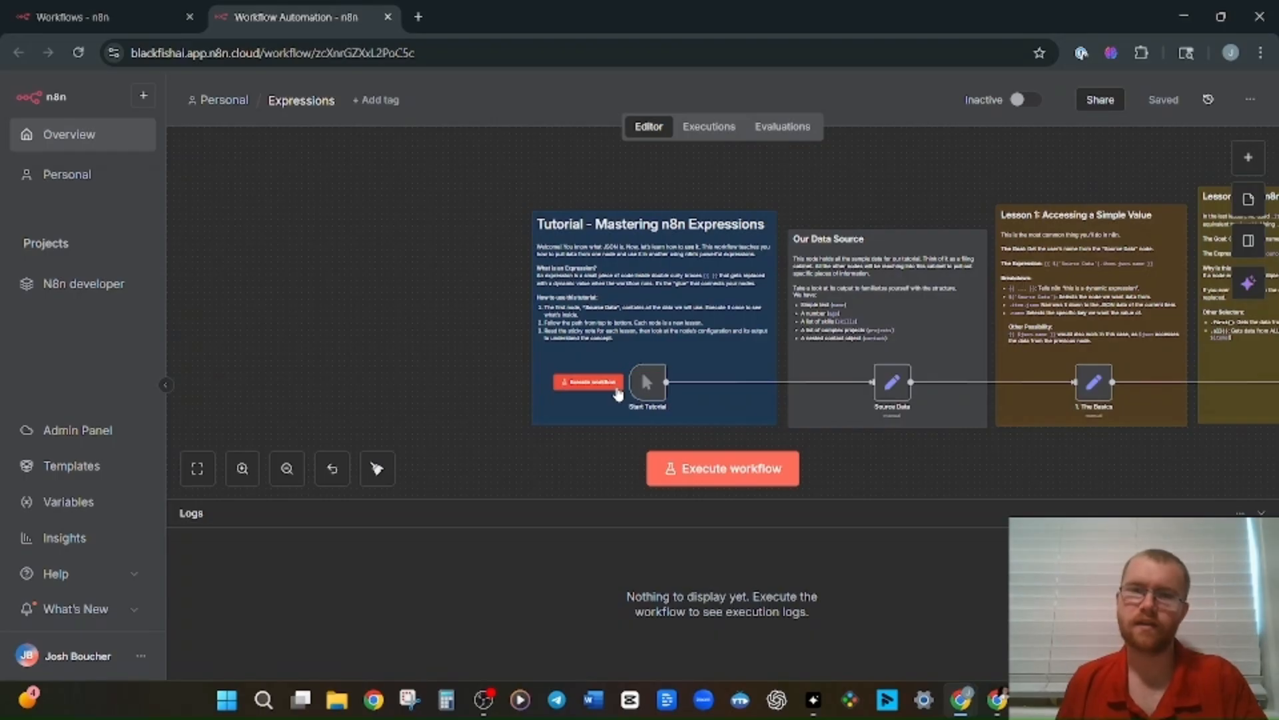
click(605, 382)
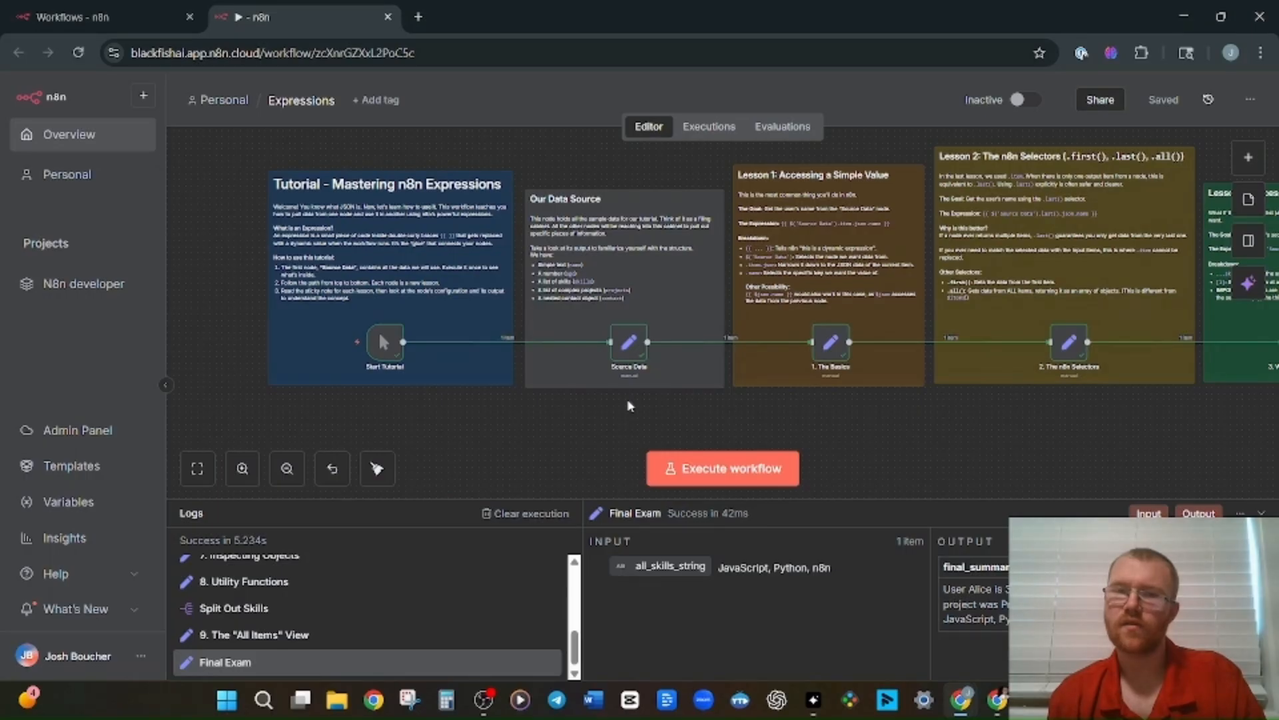
Rename the Source Data node to "Edit Fields" and return to the canvas
double_click(636, 345)
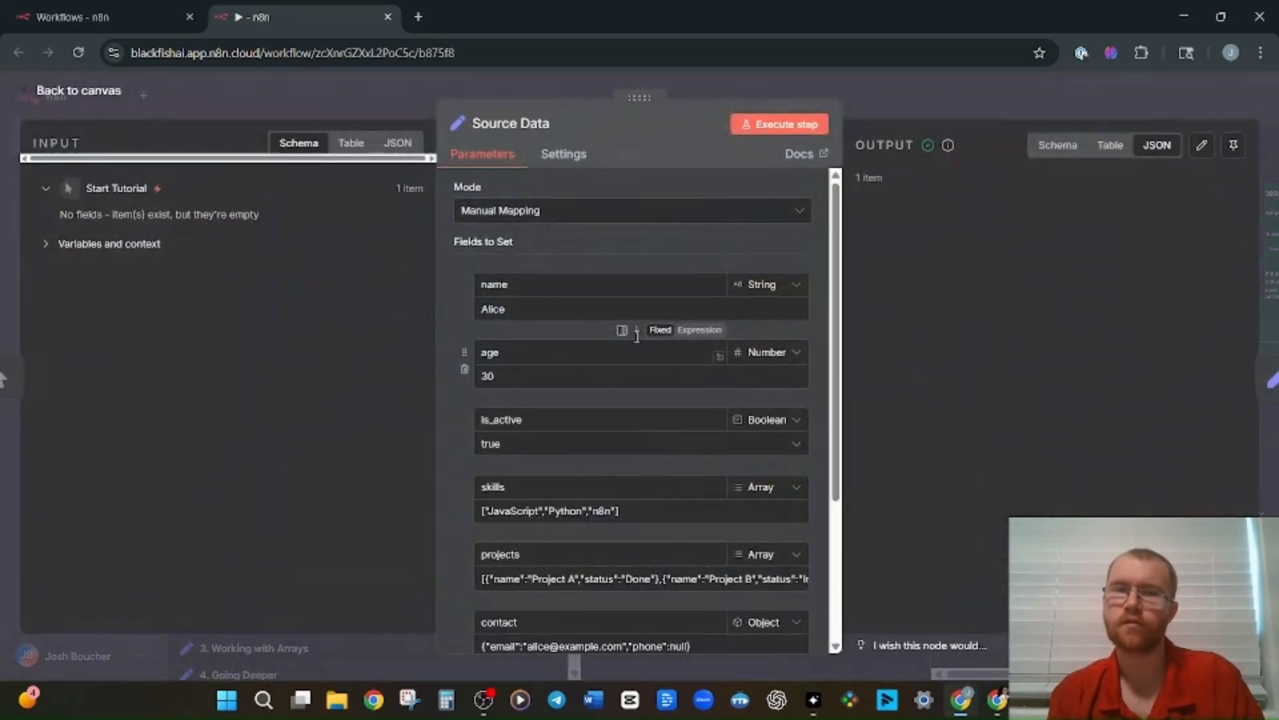
click(511, 123)
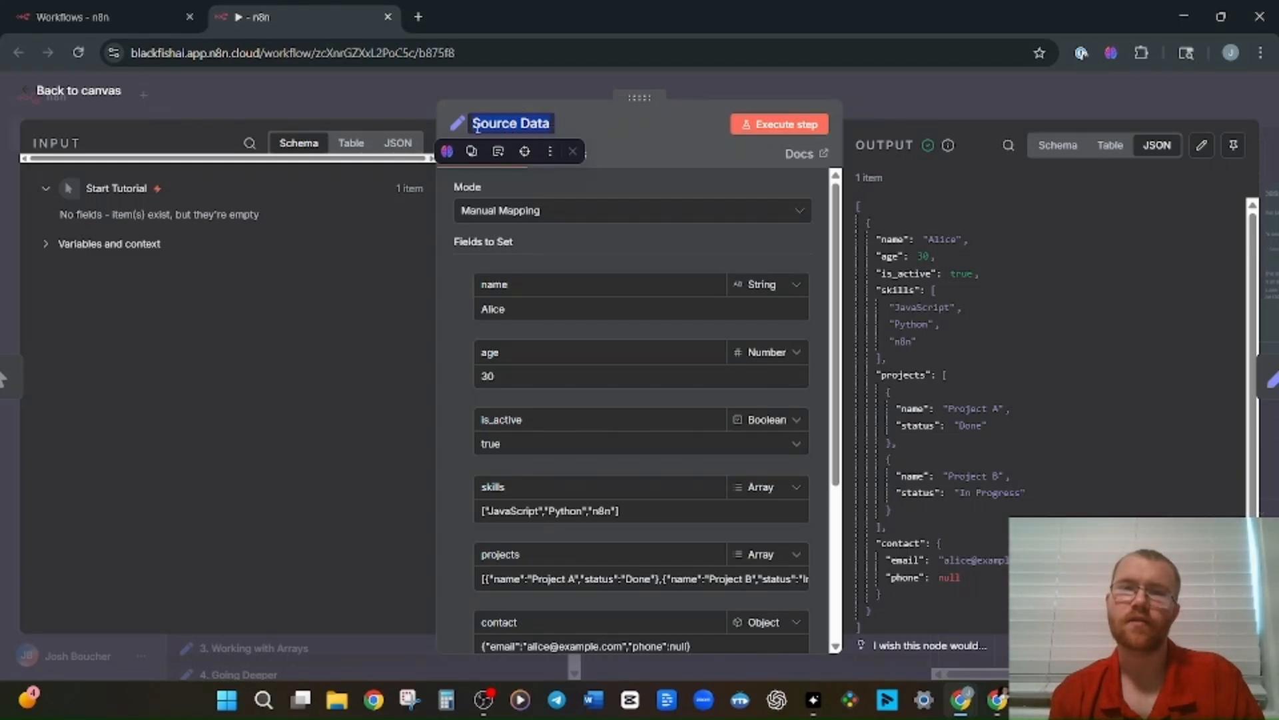
click(577, 133)
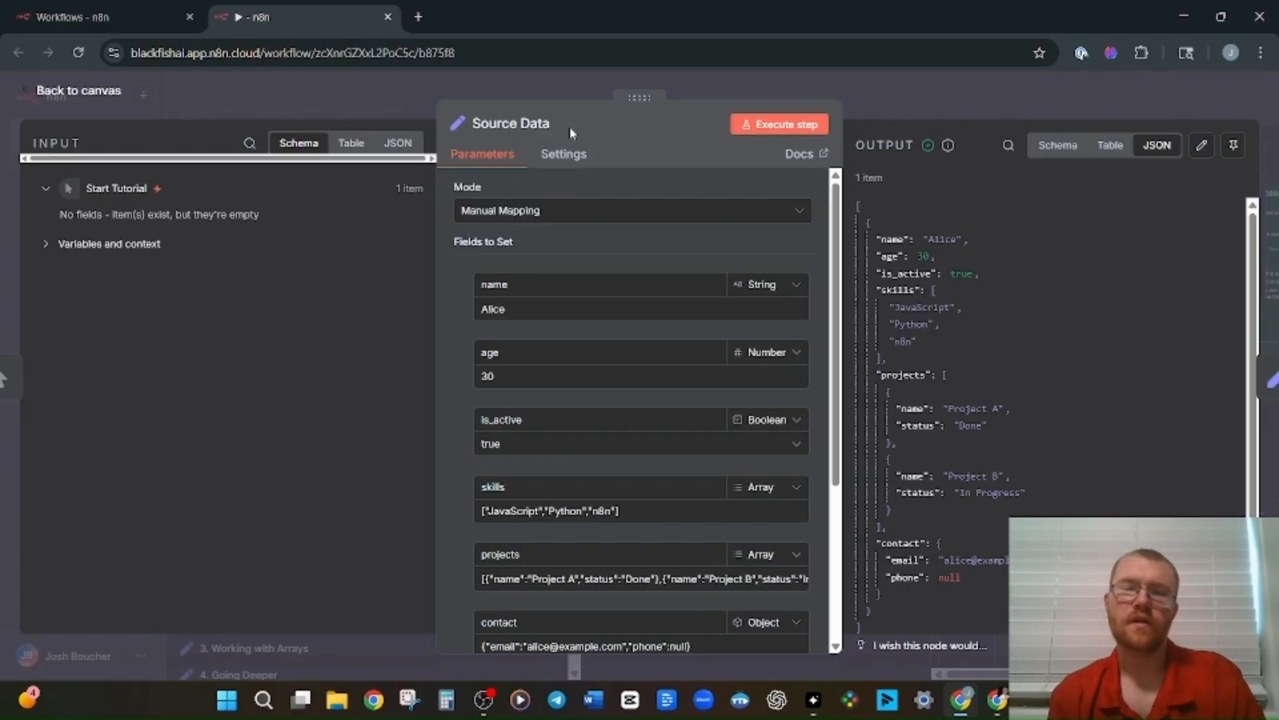
click(526, 128)
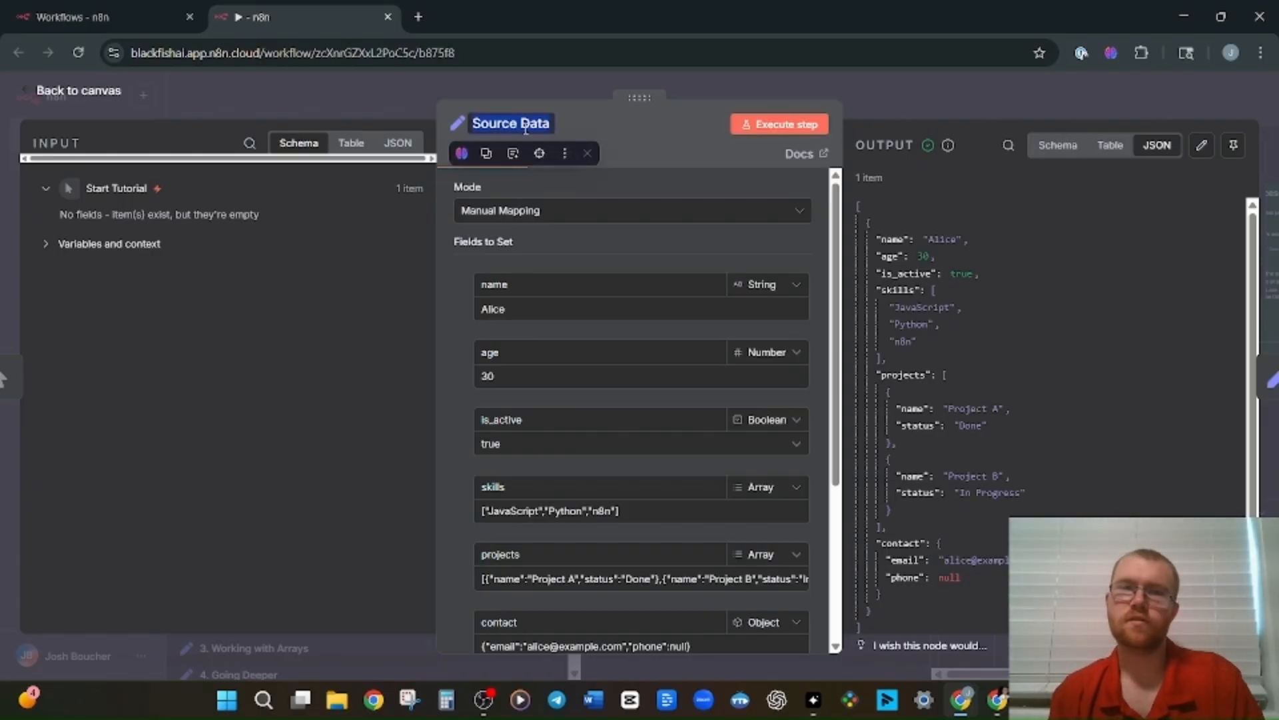
text(Edit Fields)
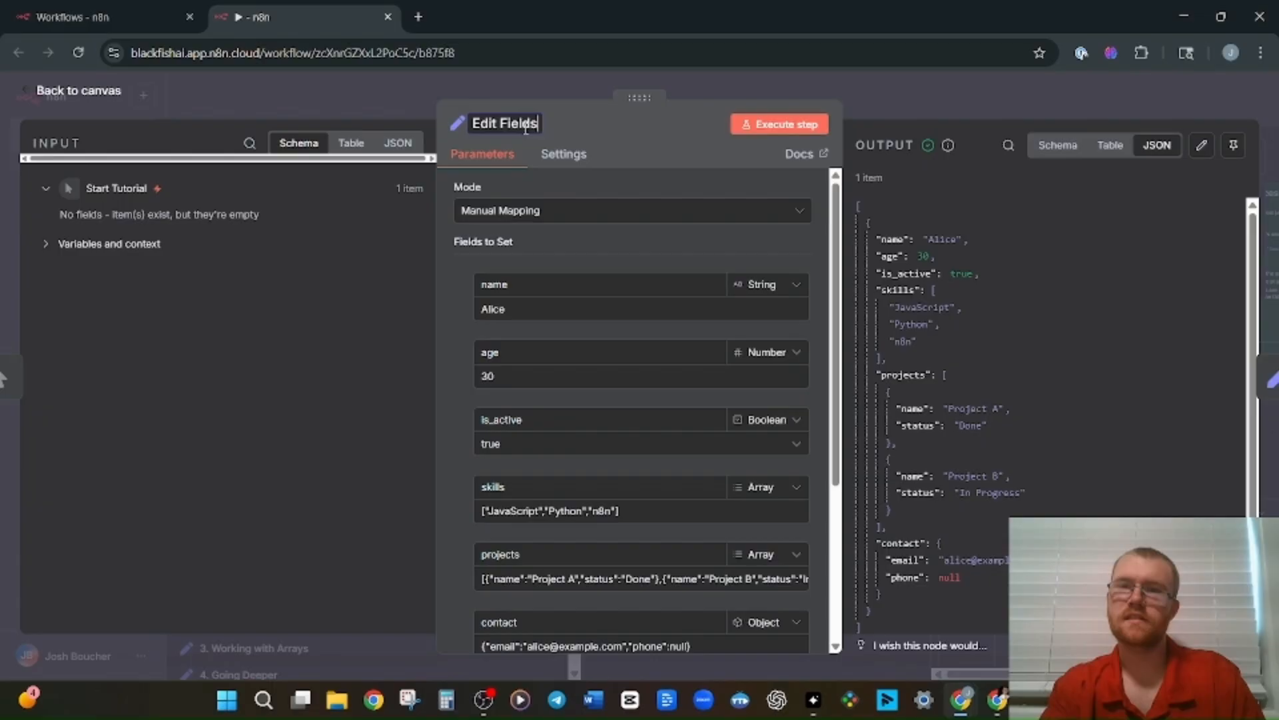
key(Return)
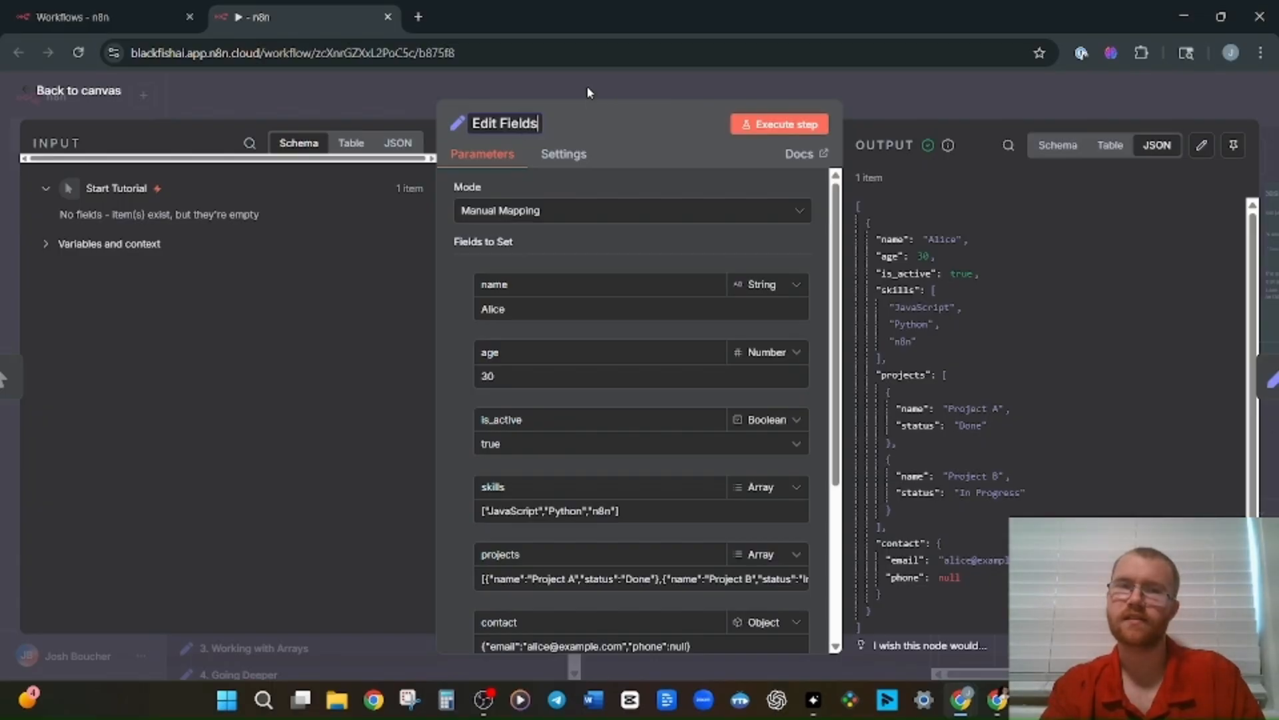
click(586, 89)
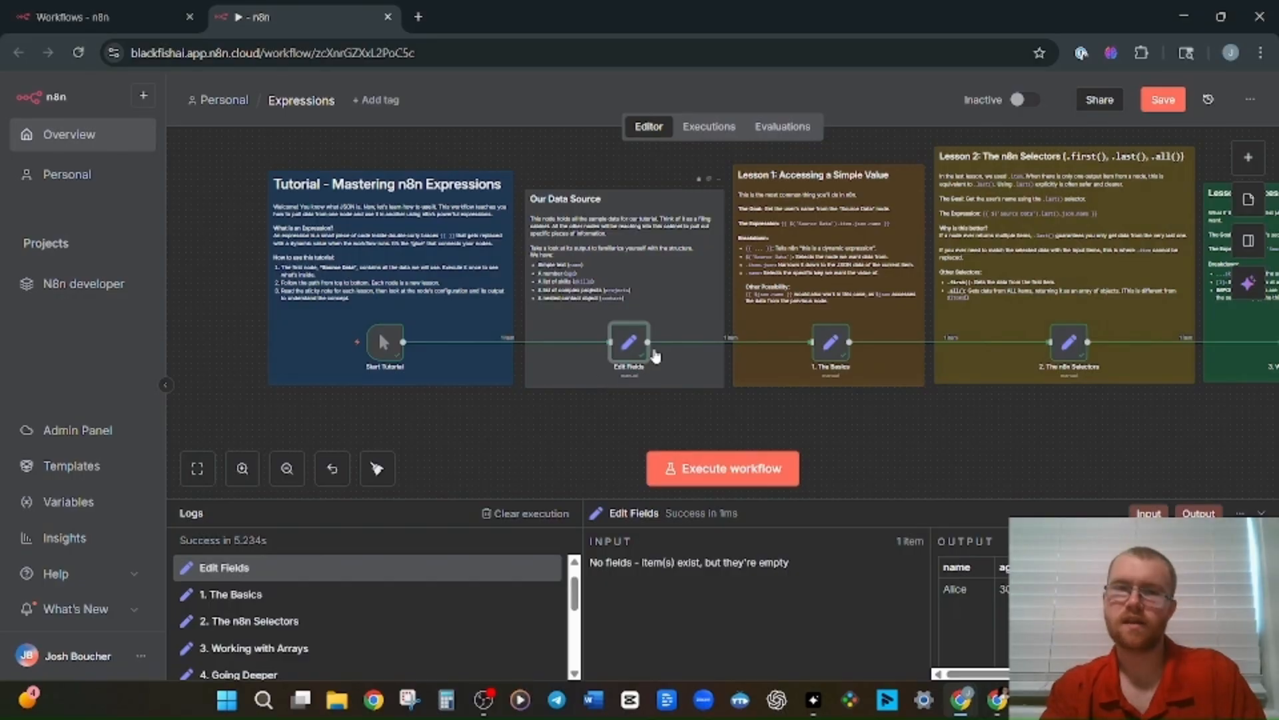
Examine the Edit Fields node's fields and compare the skills array and contact object with its JSON output
double_click(628, 342)
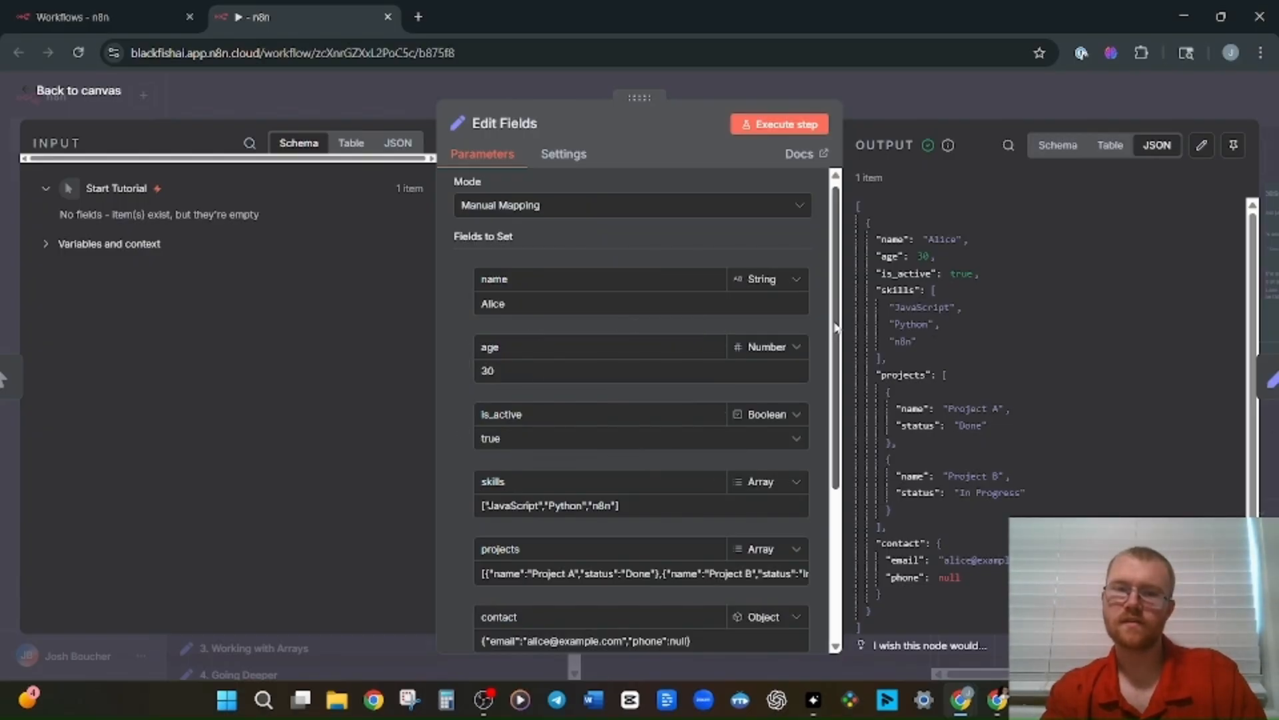
drag(837, 327, 838, 402)
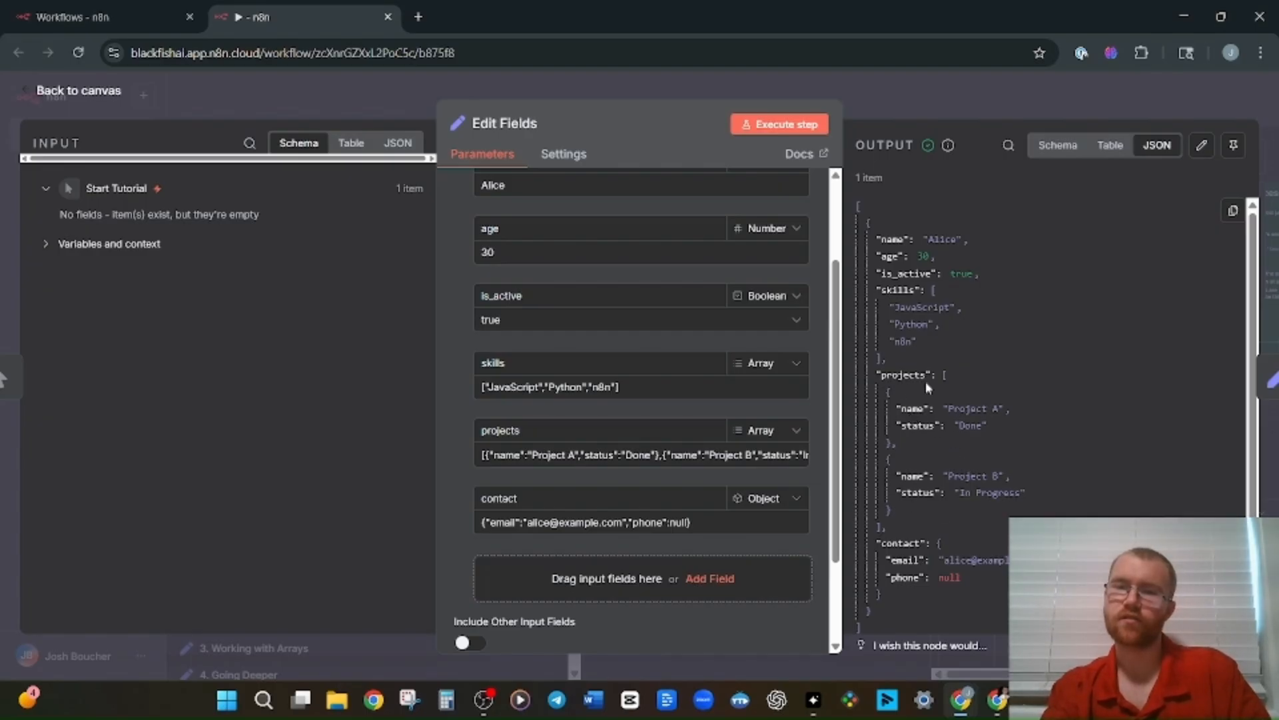
triple_click(581, 387)
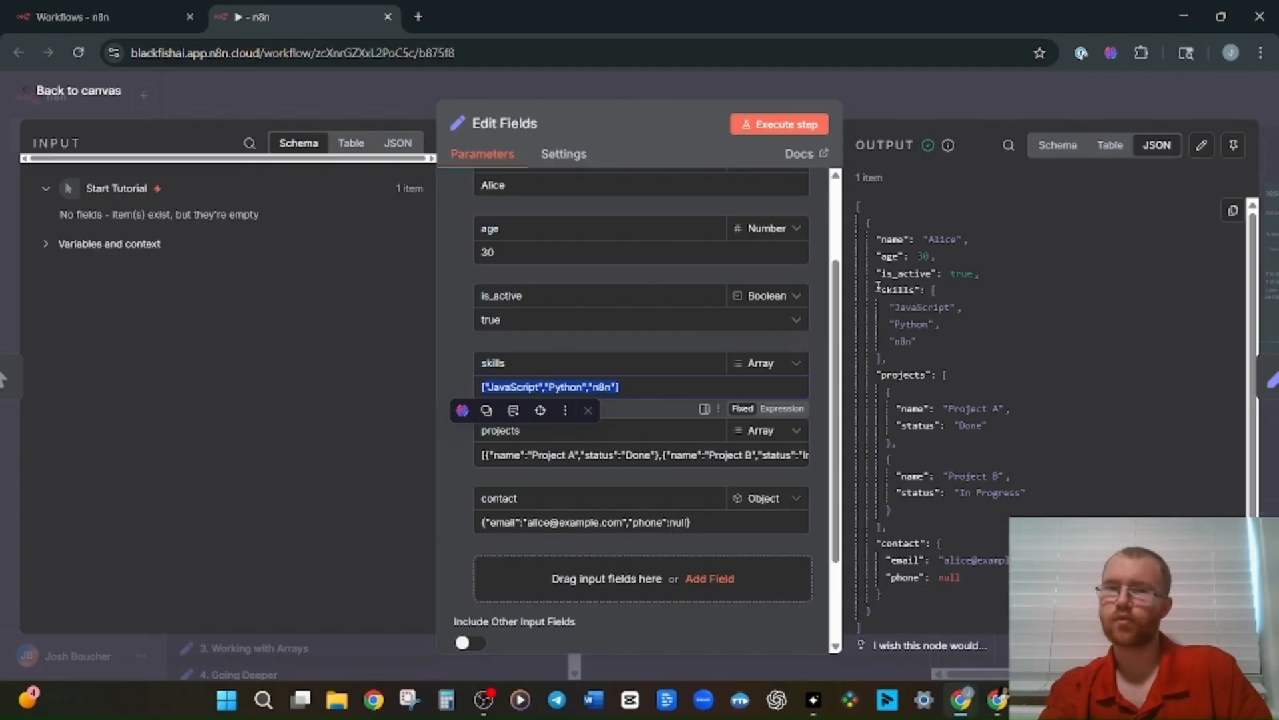
drag(875, 291, 961, 343)
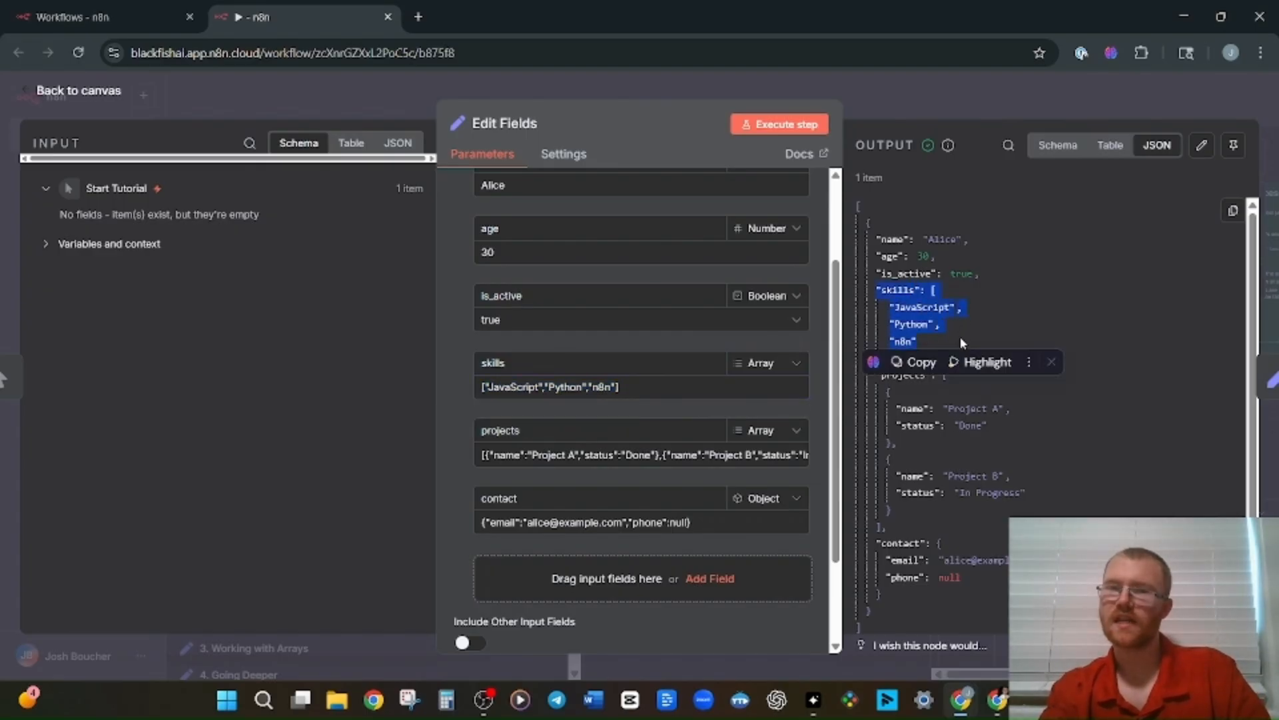
click(926, 337)
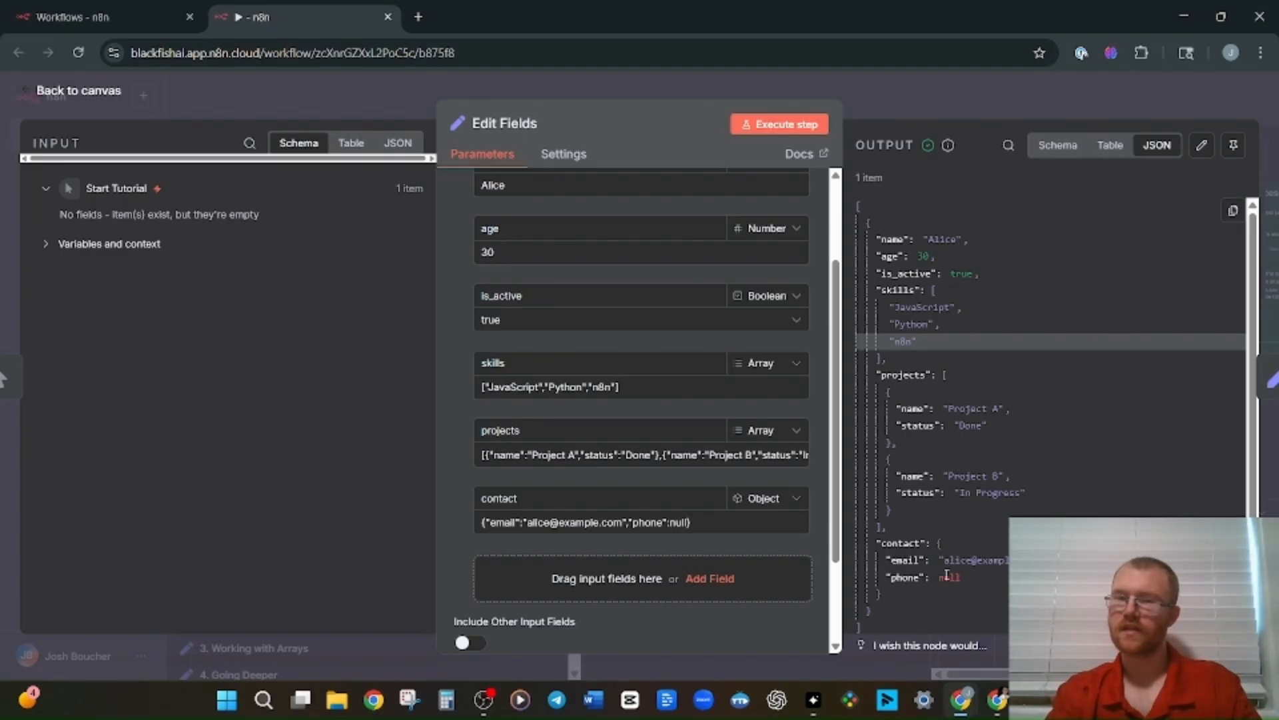
drag(944, 560, 1010, 561)
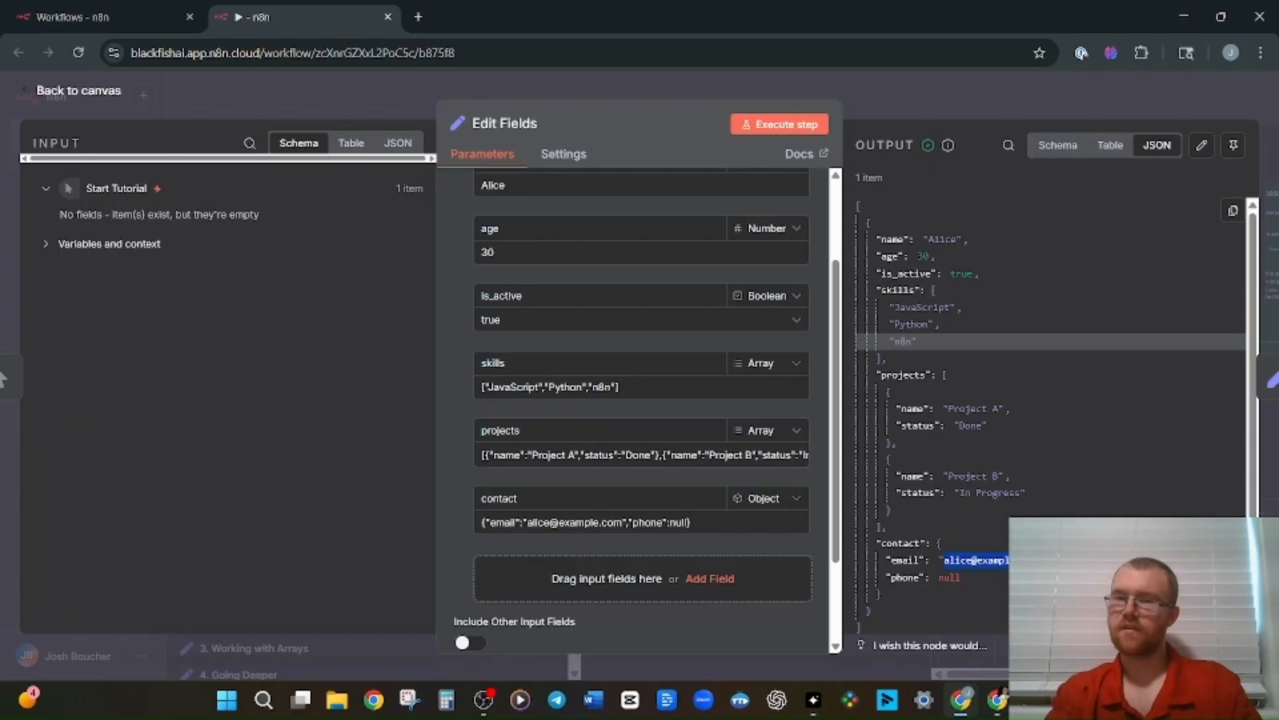
click(898, 559)
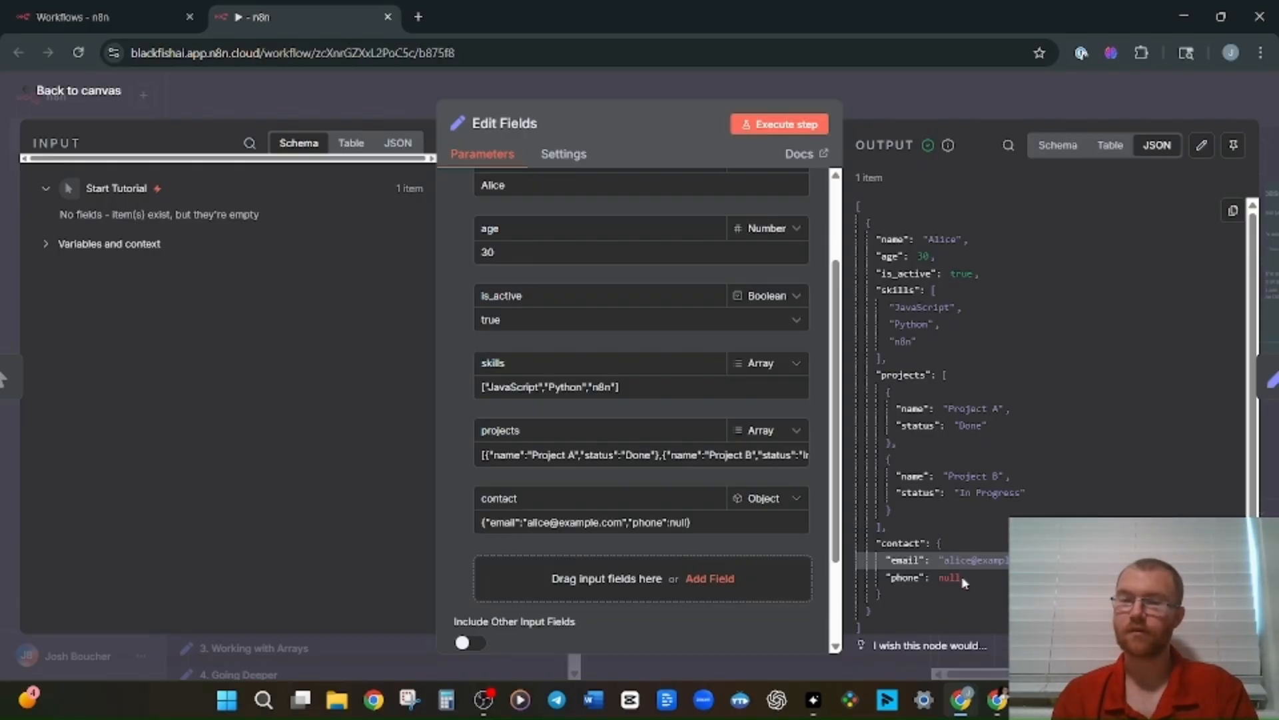
drag(965, 582, 940, 583)
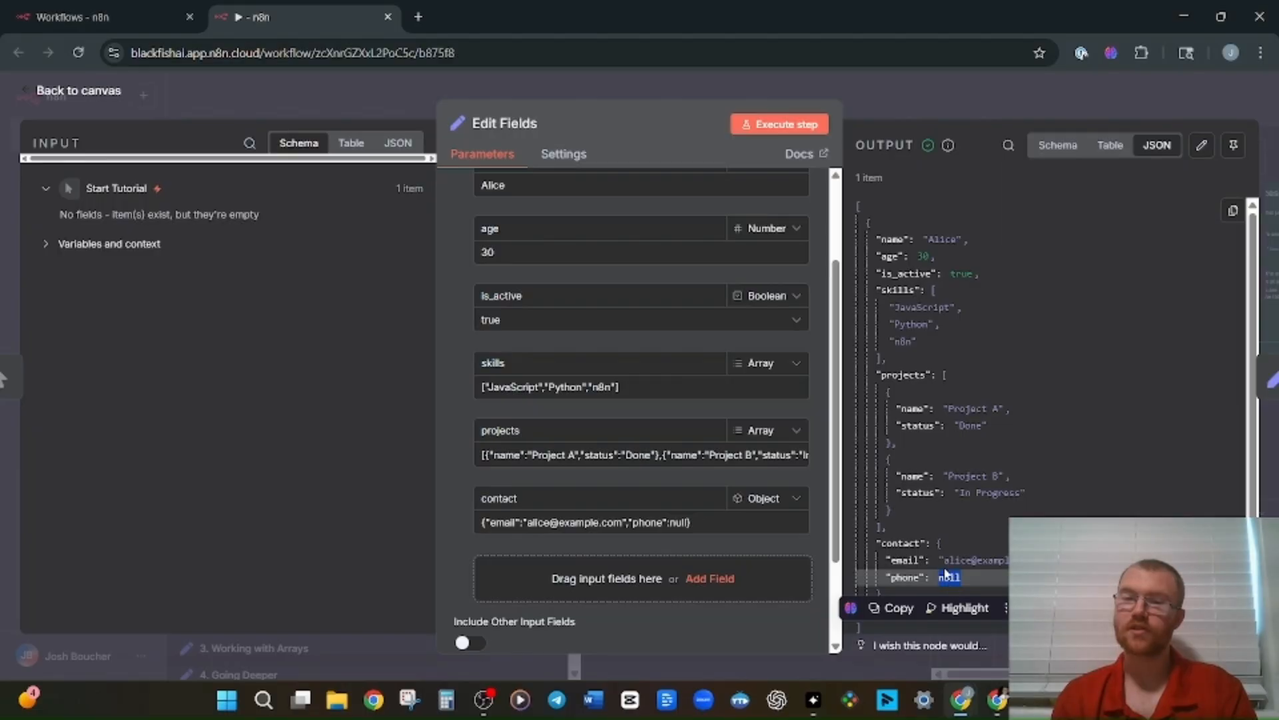
click(949, 578)
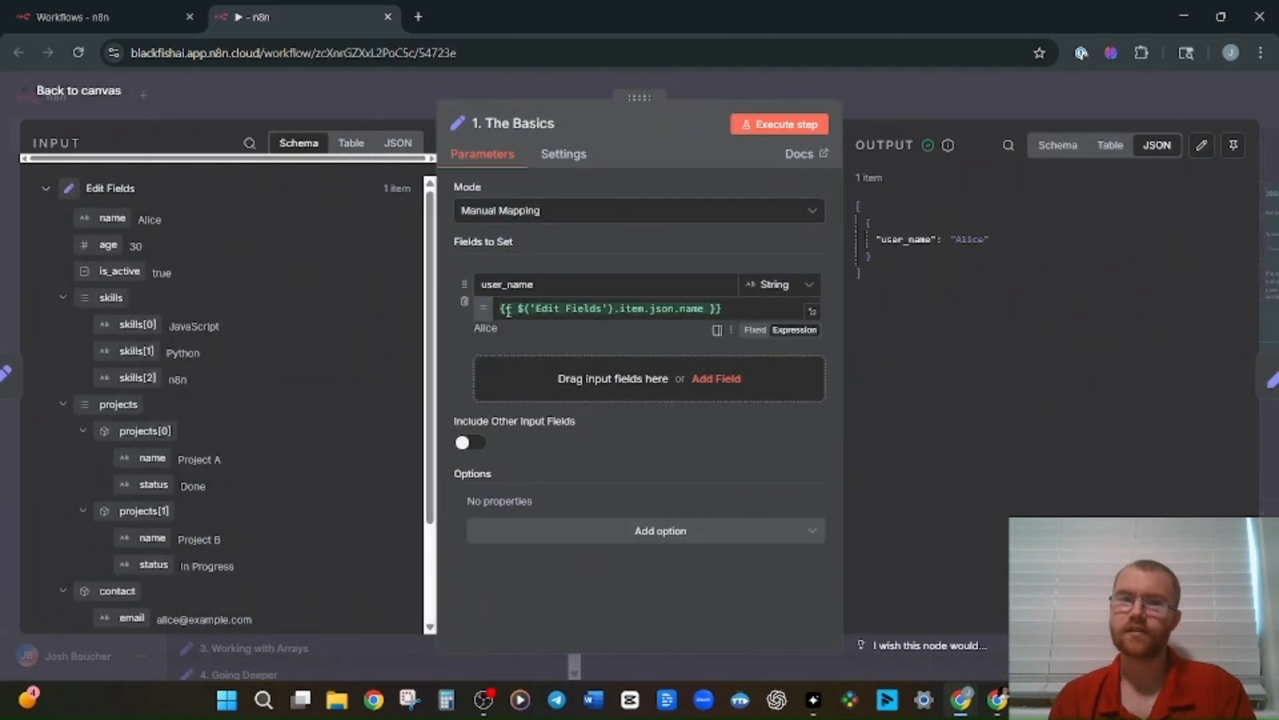
In the 1. The Basics node, replace the user_name expression with the input's name field, as {{ $json.name }}
drag(499, 311, 733, 313)
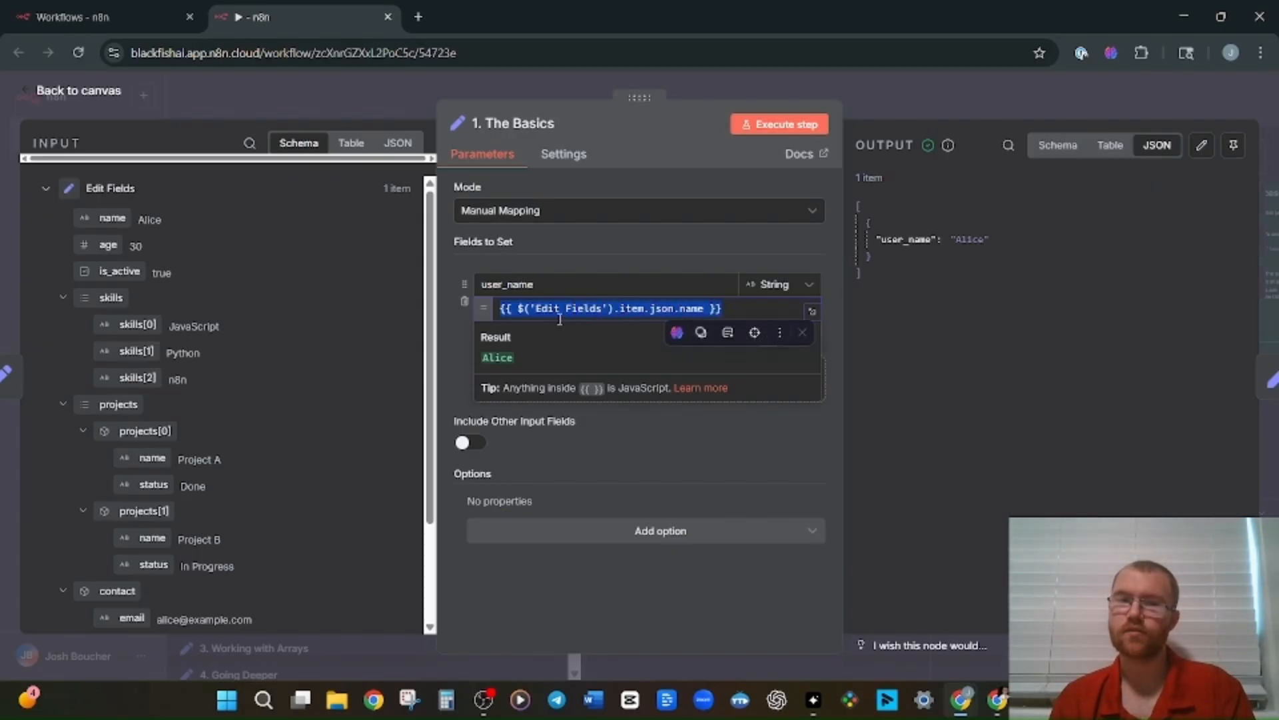
click(734, 80)
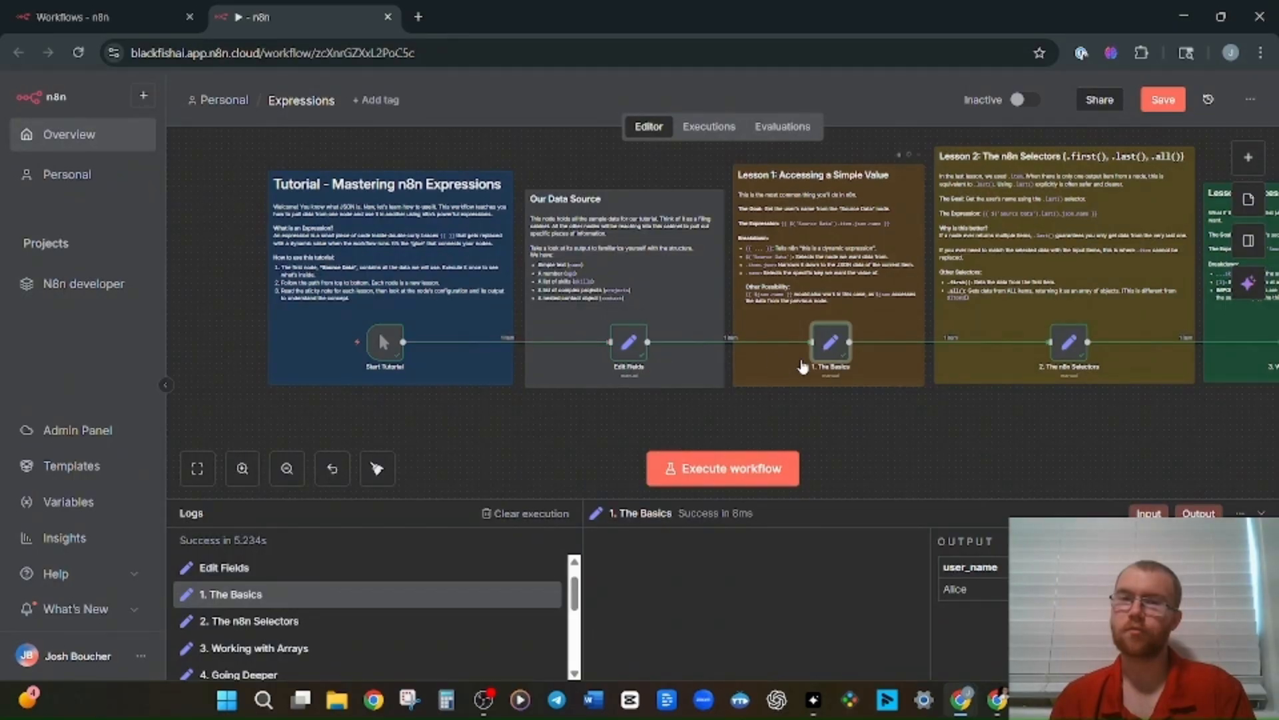
double_click(827, 345)
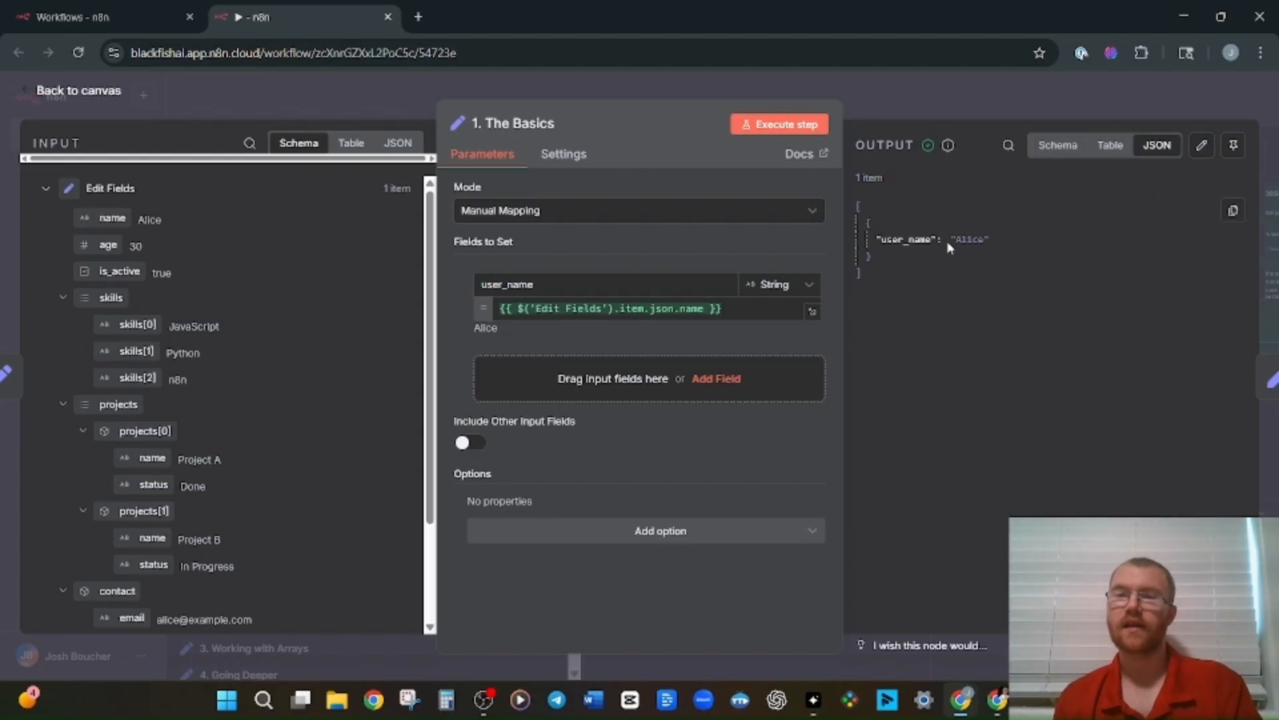
click(739, 309)
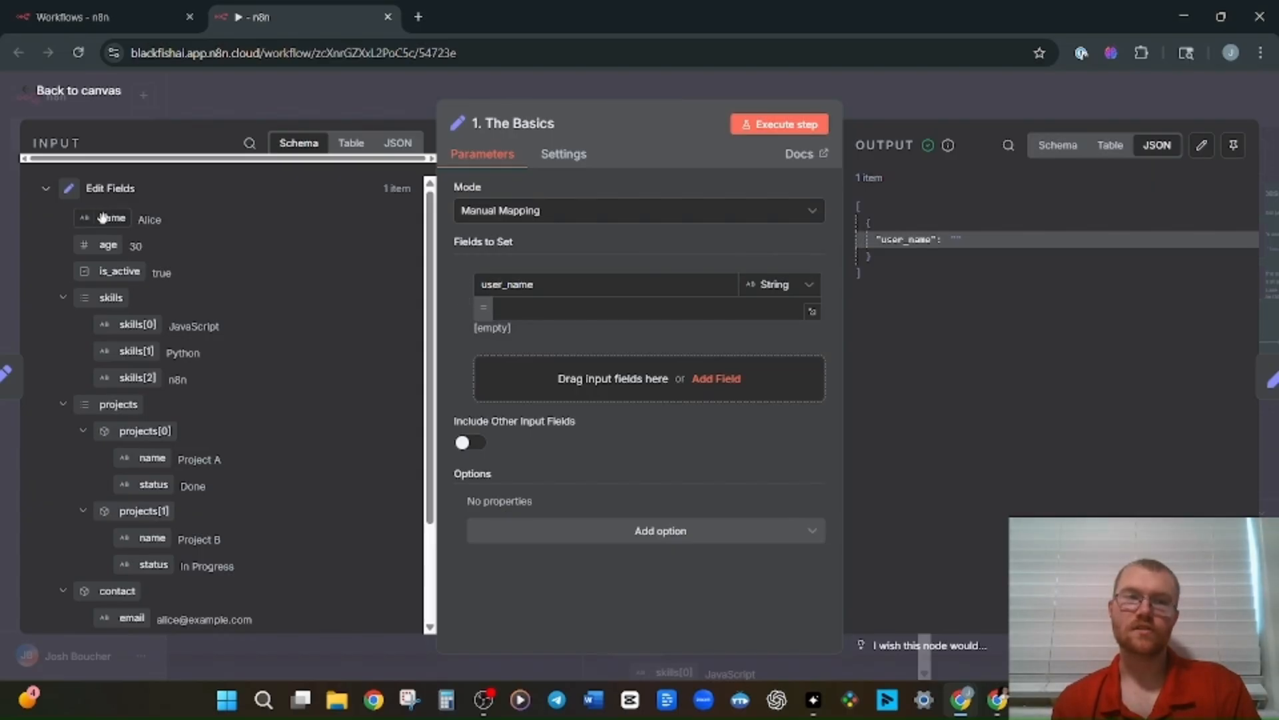
drag(101, 217, 557, 309)
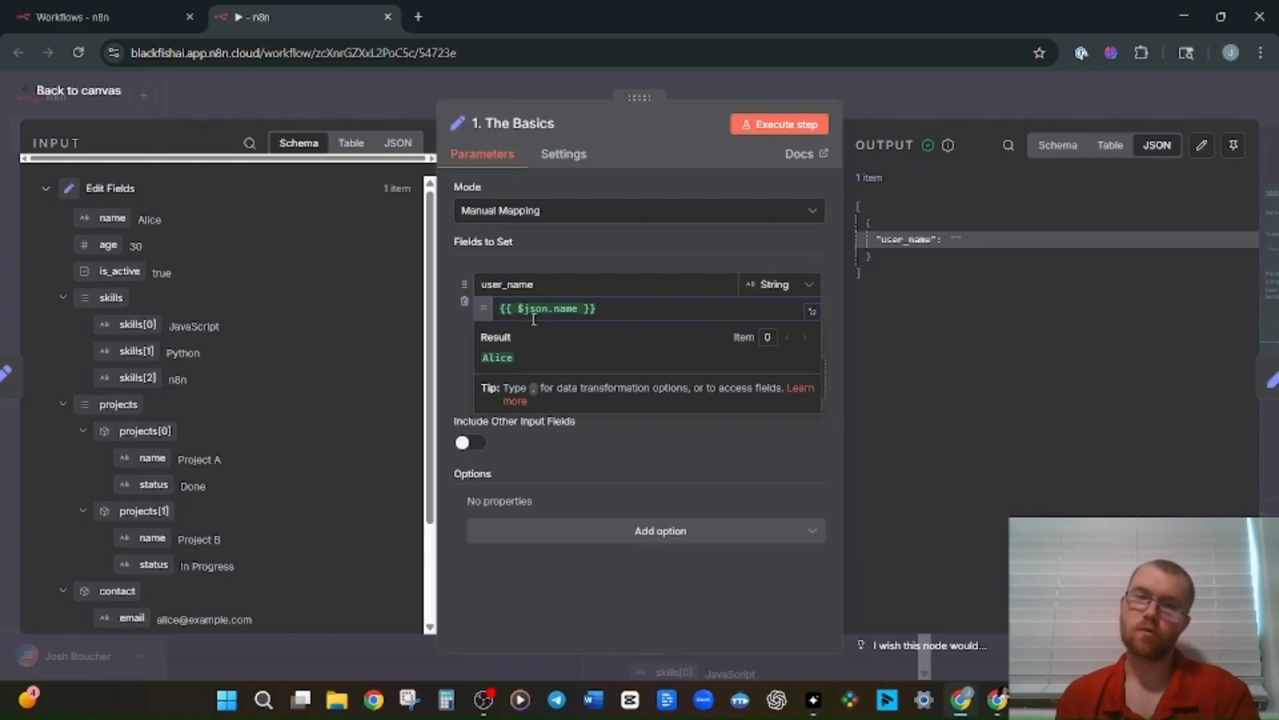
Look at the 1. The Basics node's input data as Table and JSON, returning it to Schema view
click(351, 142)
click(398, 143)
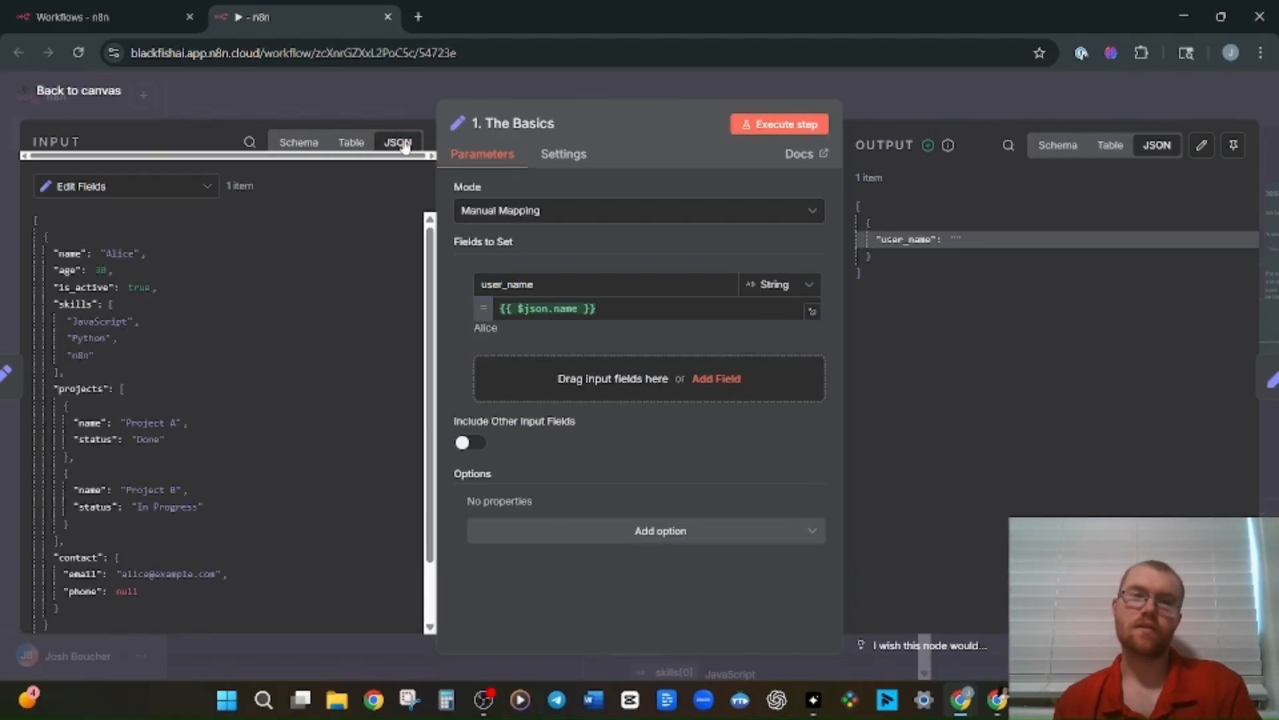
click(348, 146)
click(297, 142)
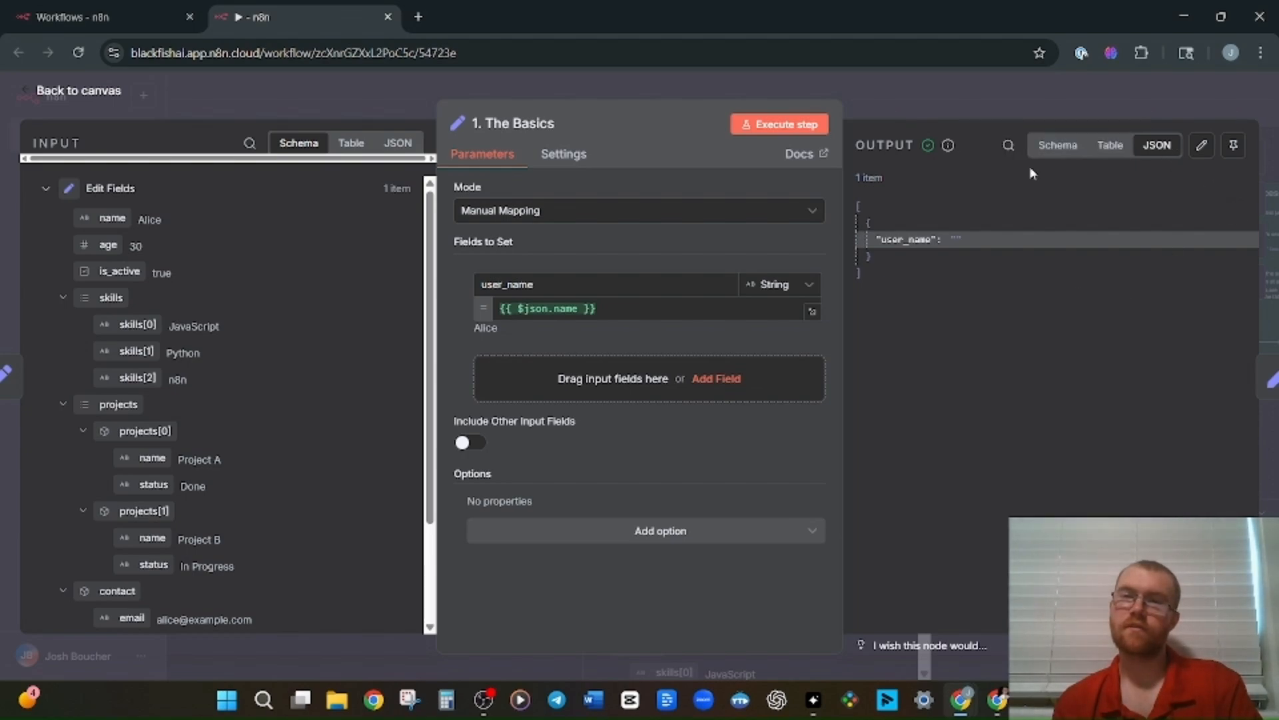
Show the 1. The Basics node's output as Schema, execute the step, check the user_name result and return to the canvas
click(1048, 148)
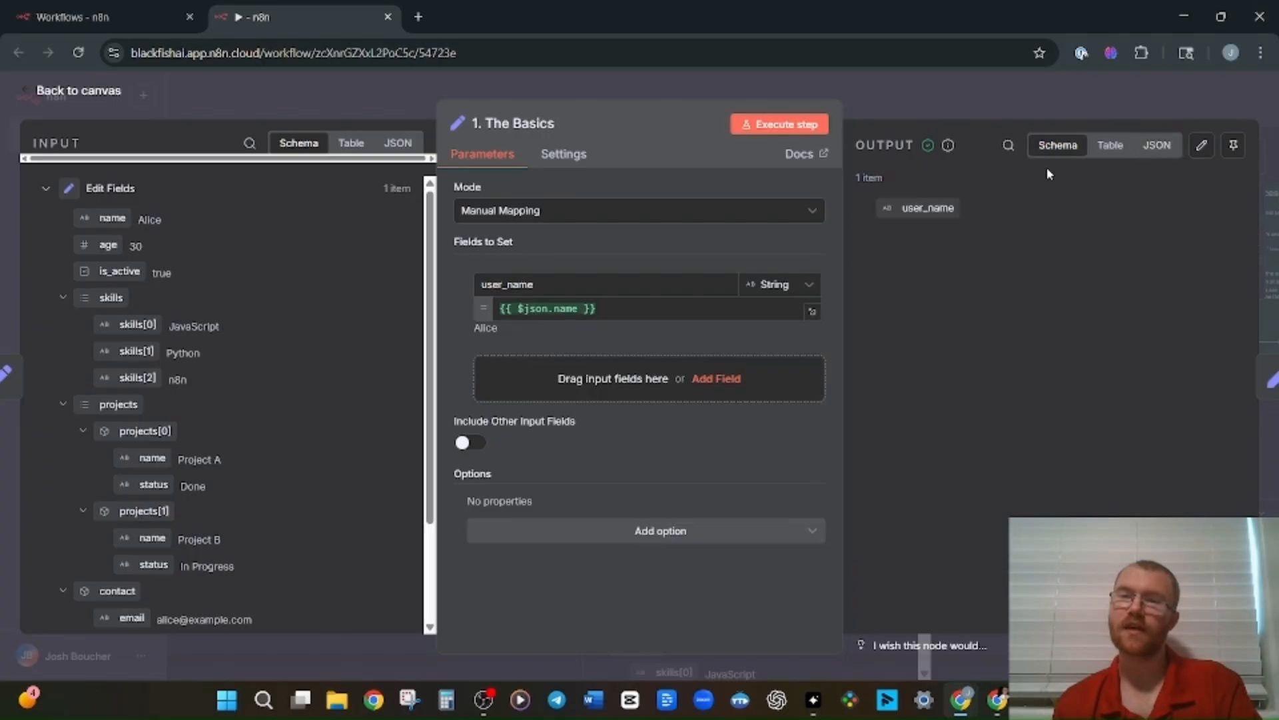
click(751, 126)
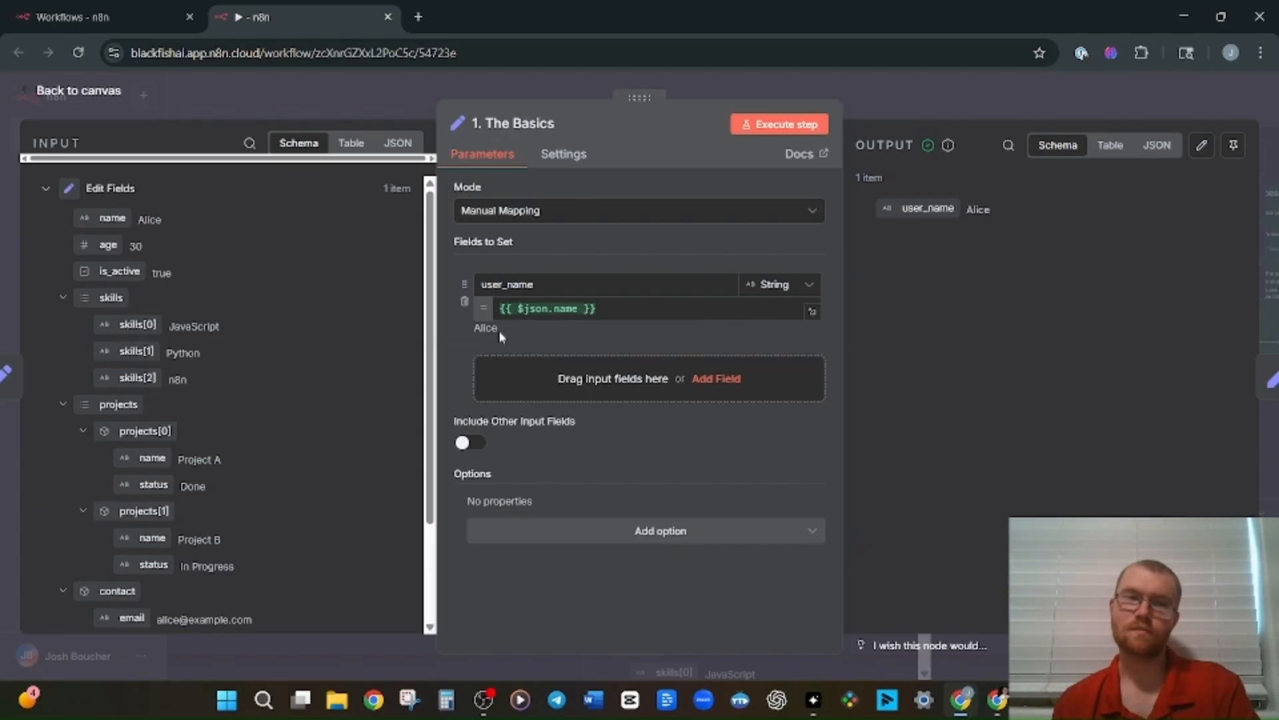
drag(498, 331, 474, 336)
click(477, 331)
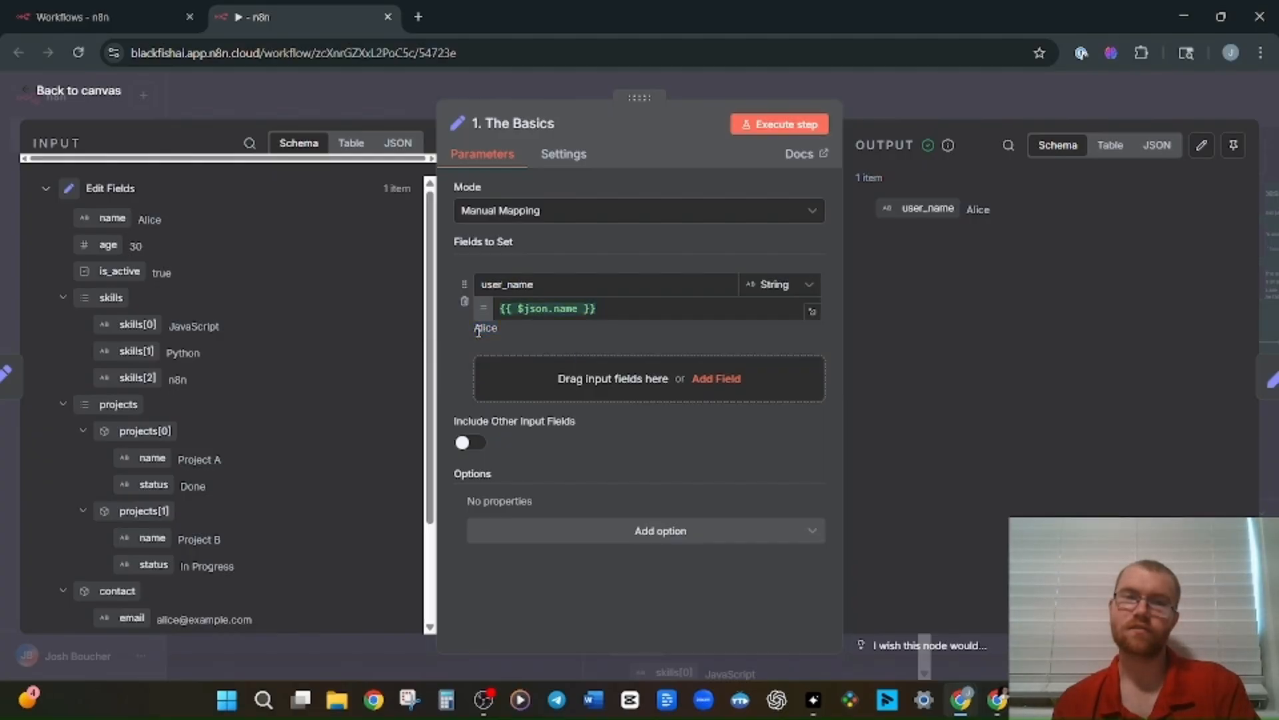
click(597, 96)
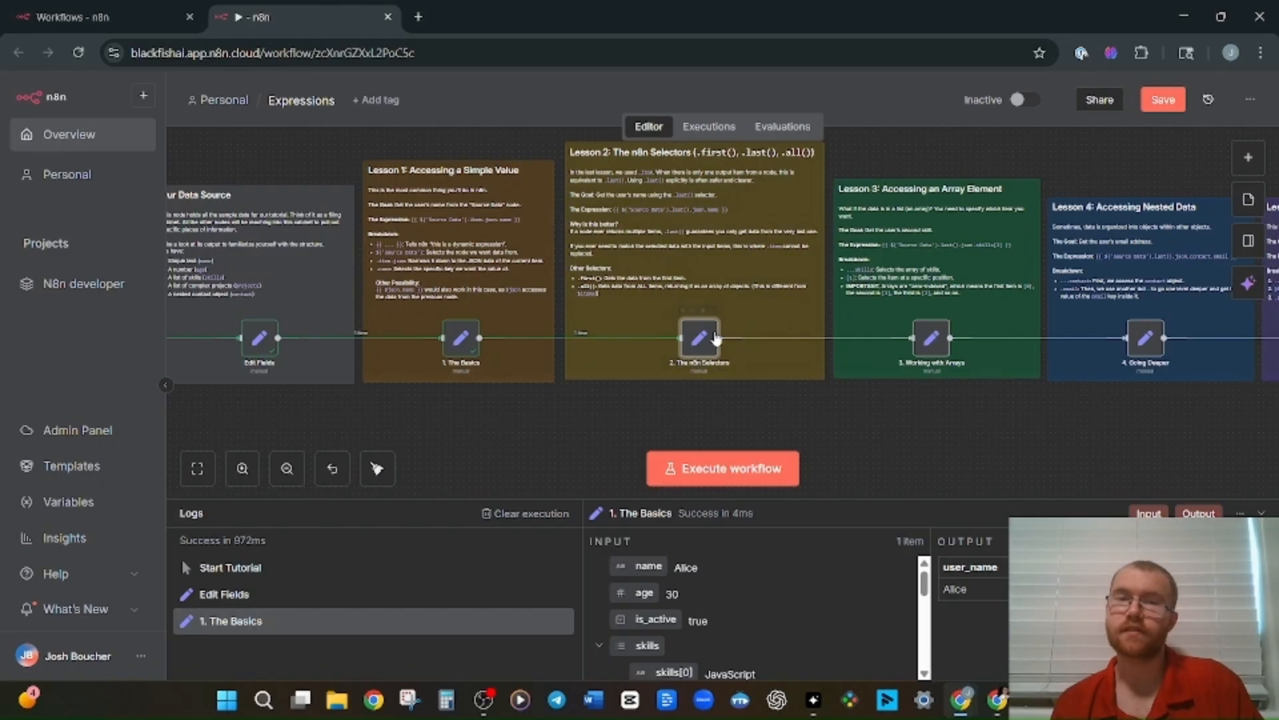
Execute the 2. The n8n Selectors node and examine the .last() selector in its user_name_from_first expression
double_click(699, 342)
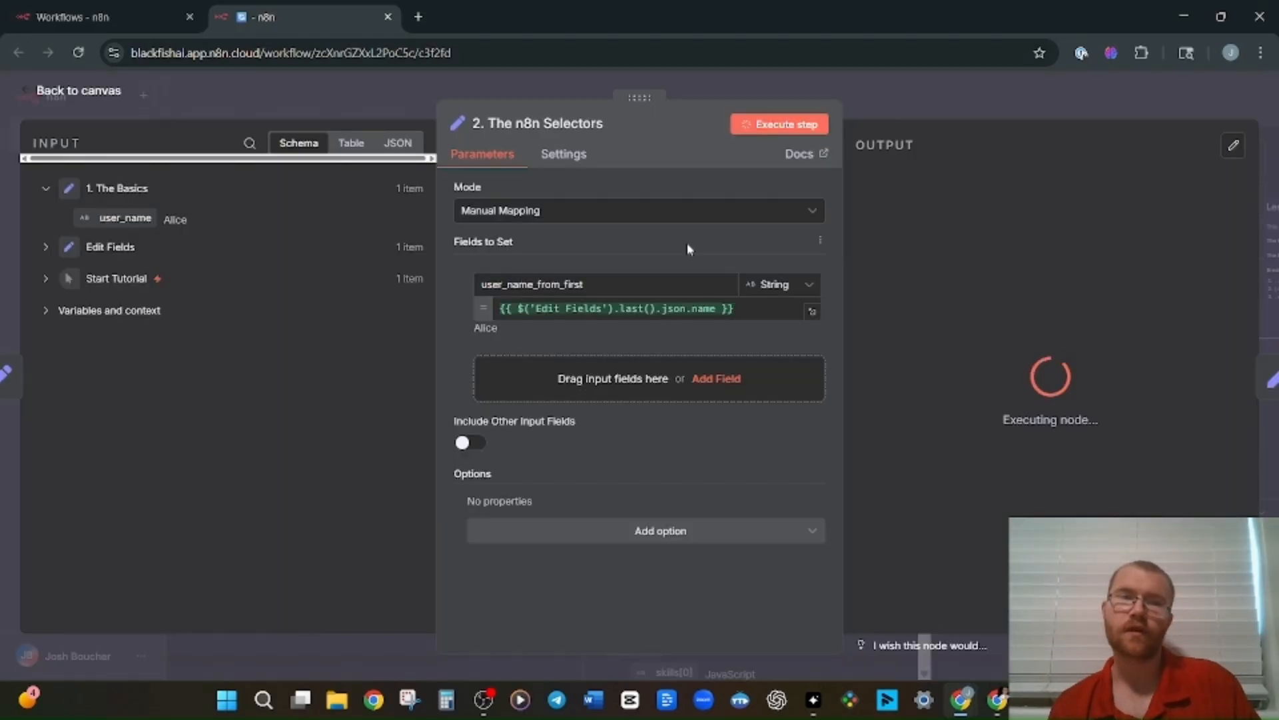
drag(656, 309, 612, 309)
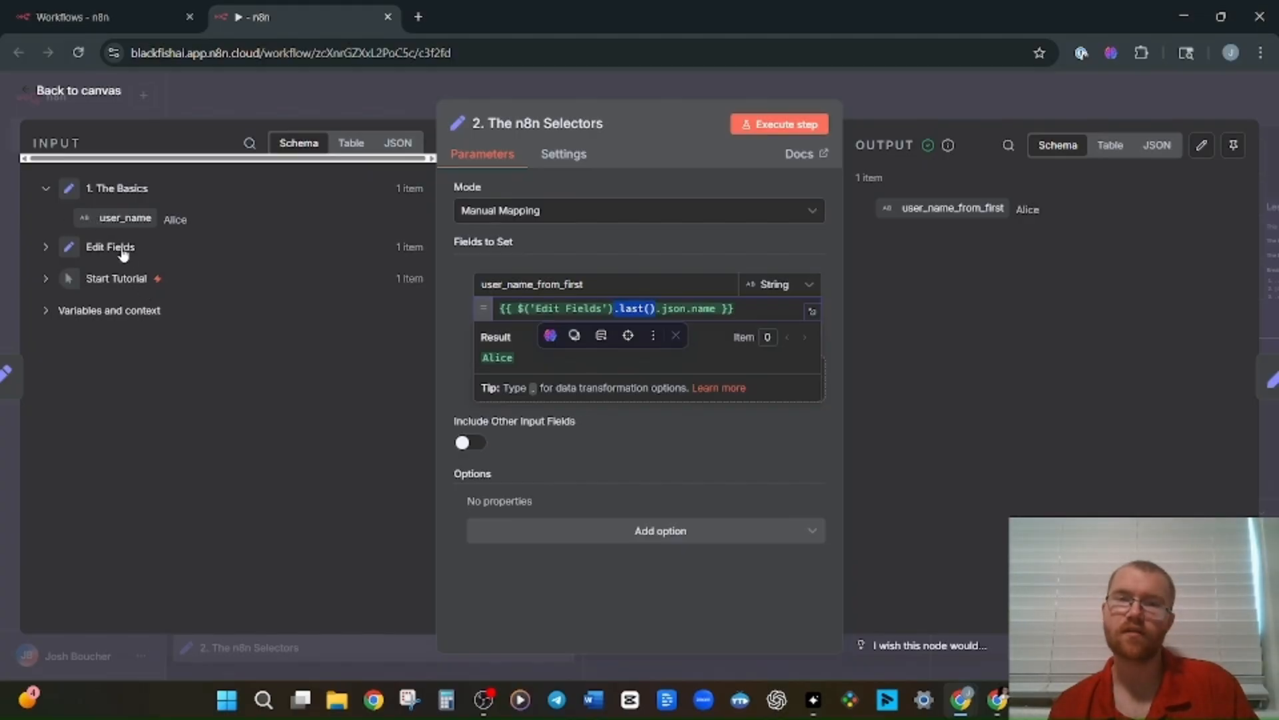
click(640, 308)
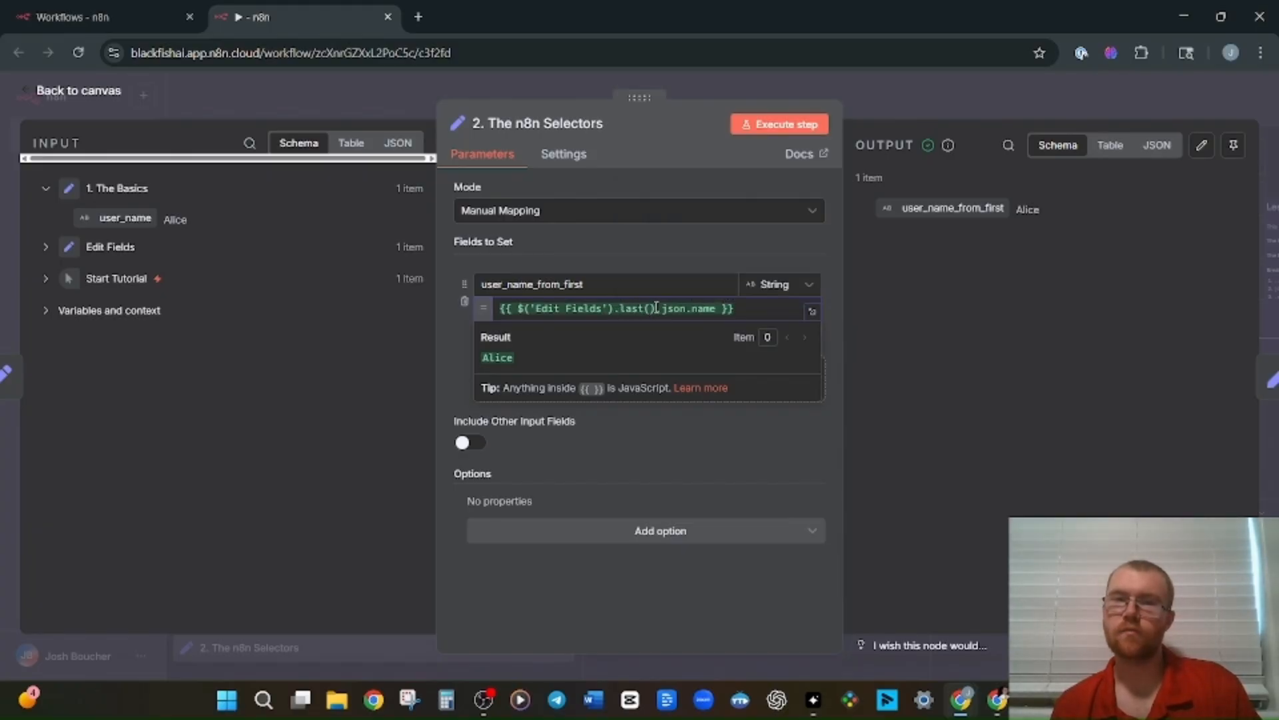
drag(656, 308, 613, 313)
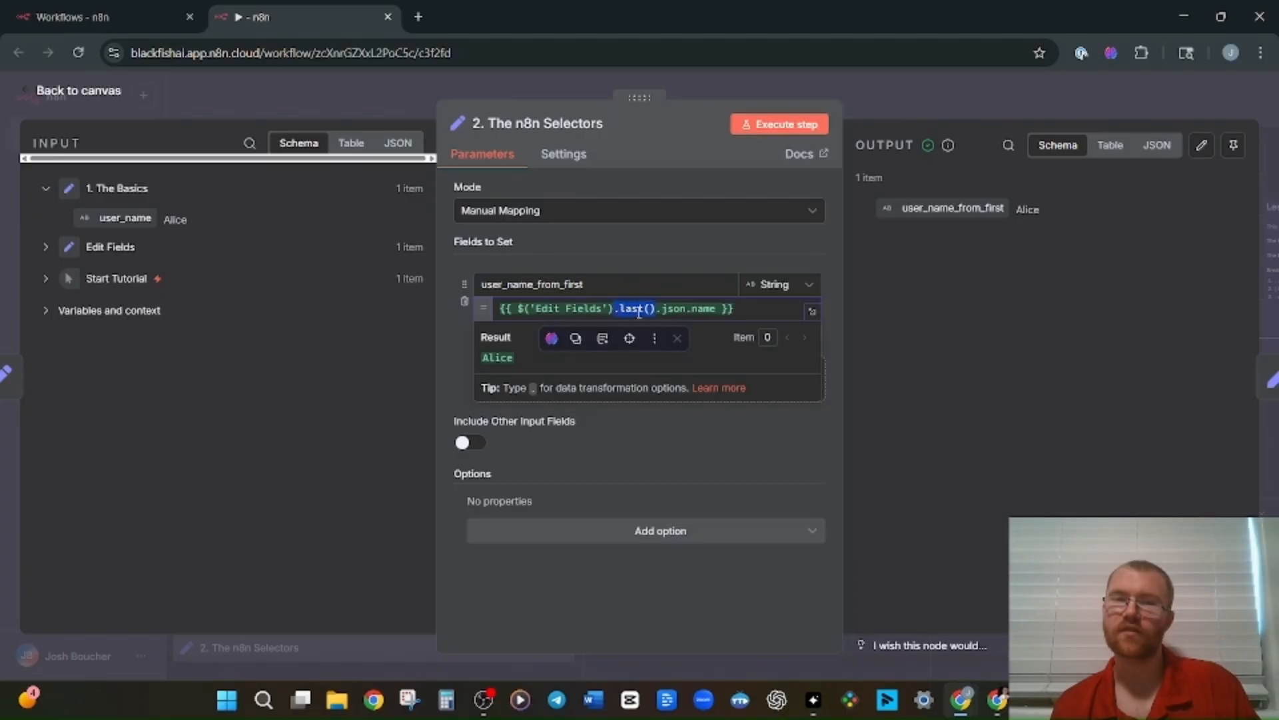
click(702, 75)
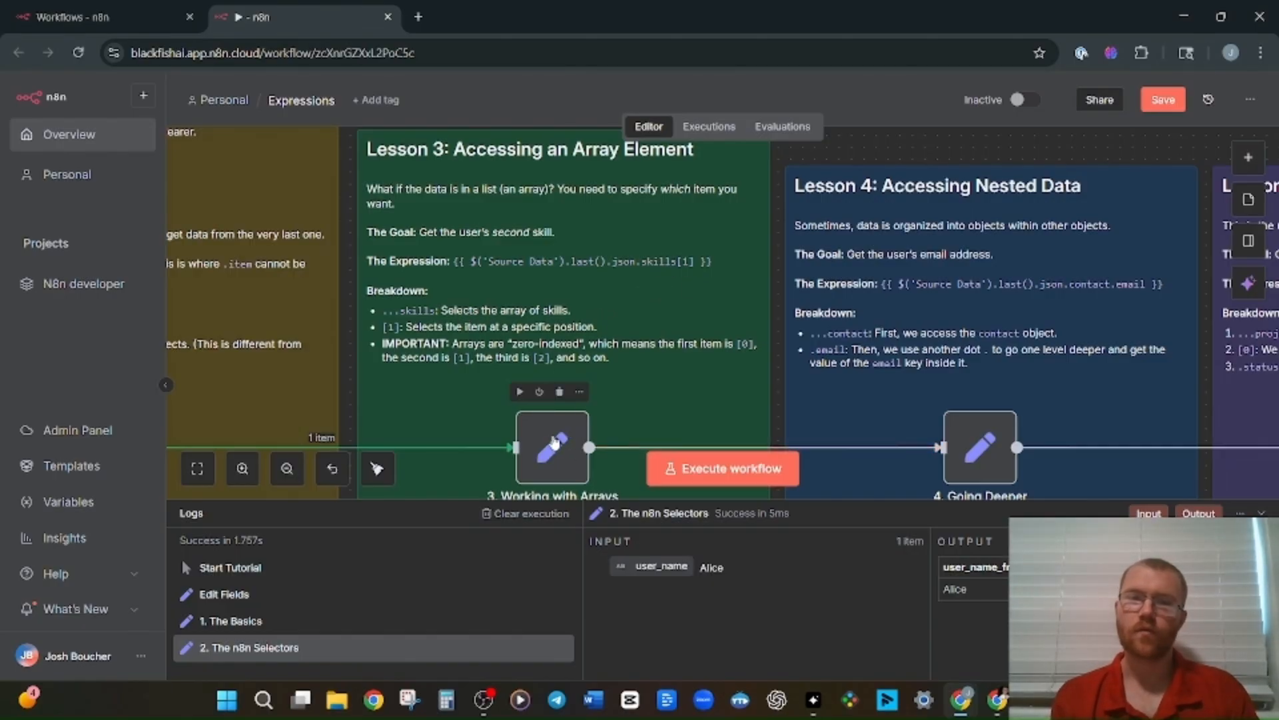
Open the 3. Working with Arrays node, examine the skills[1] part of its second_skill expression and execute the step
double_click(553, 445)
drag(691, 309, 749, 315)
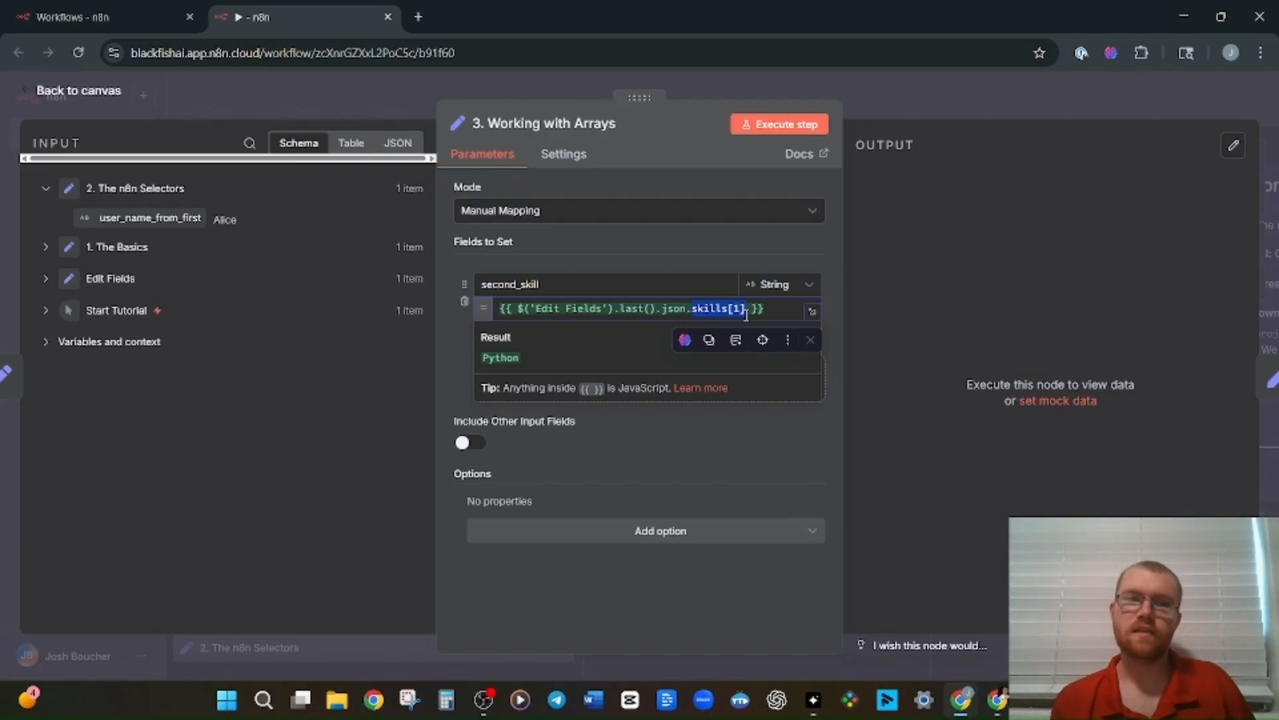
click(777, 124)
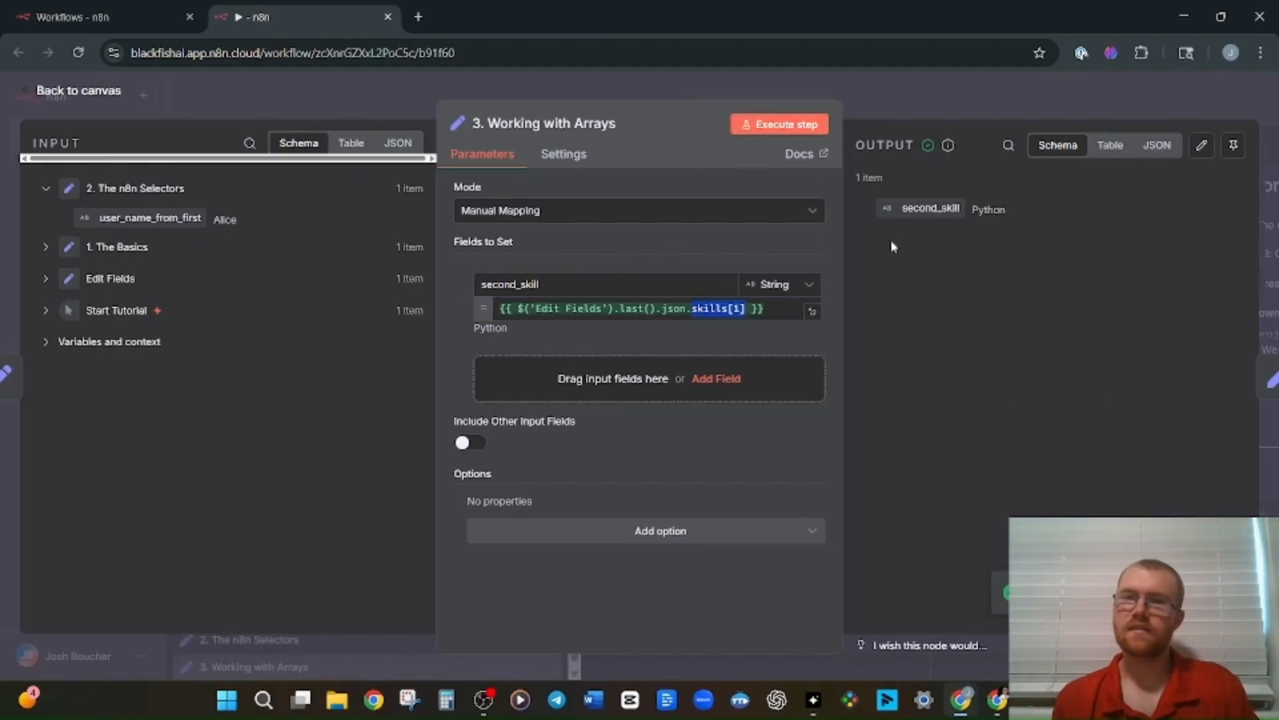
Try the field name first_skill, expand the Edit Fields input data to check its skills array, and restore the name second_skill
double_click(520, 284)
text(first_skill)
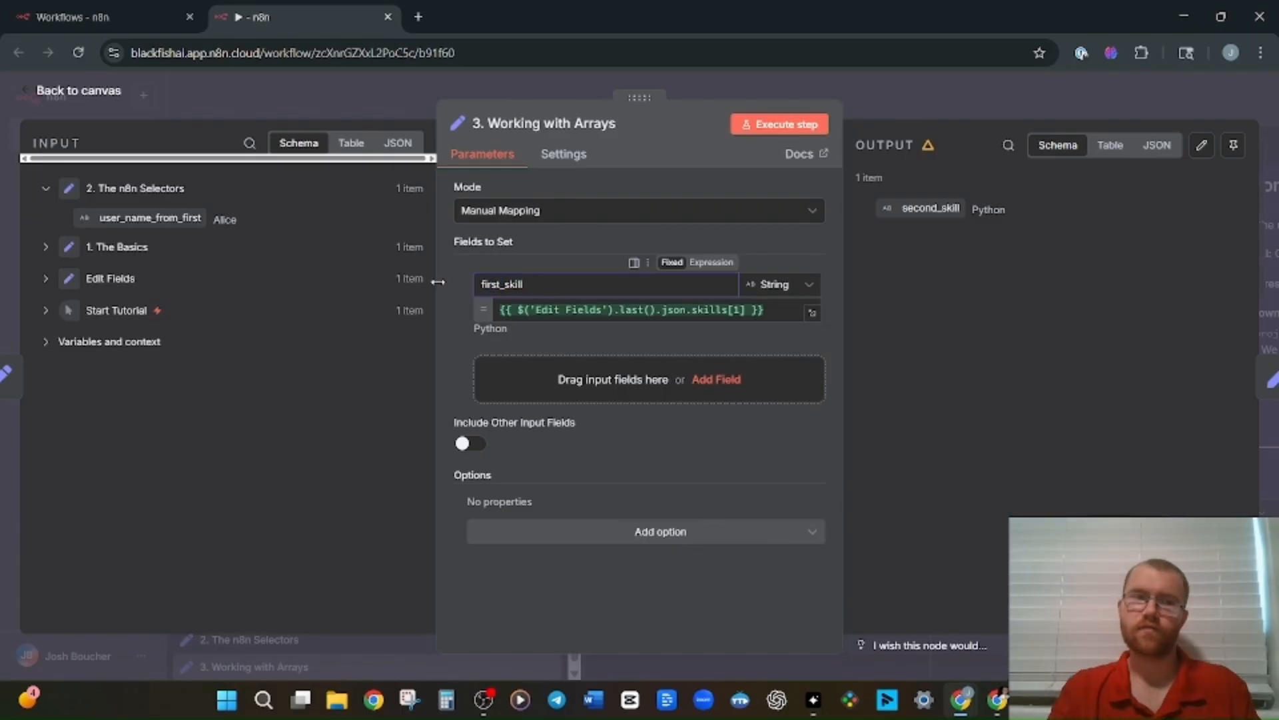
click(46, 278)
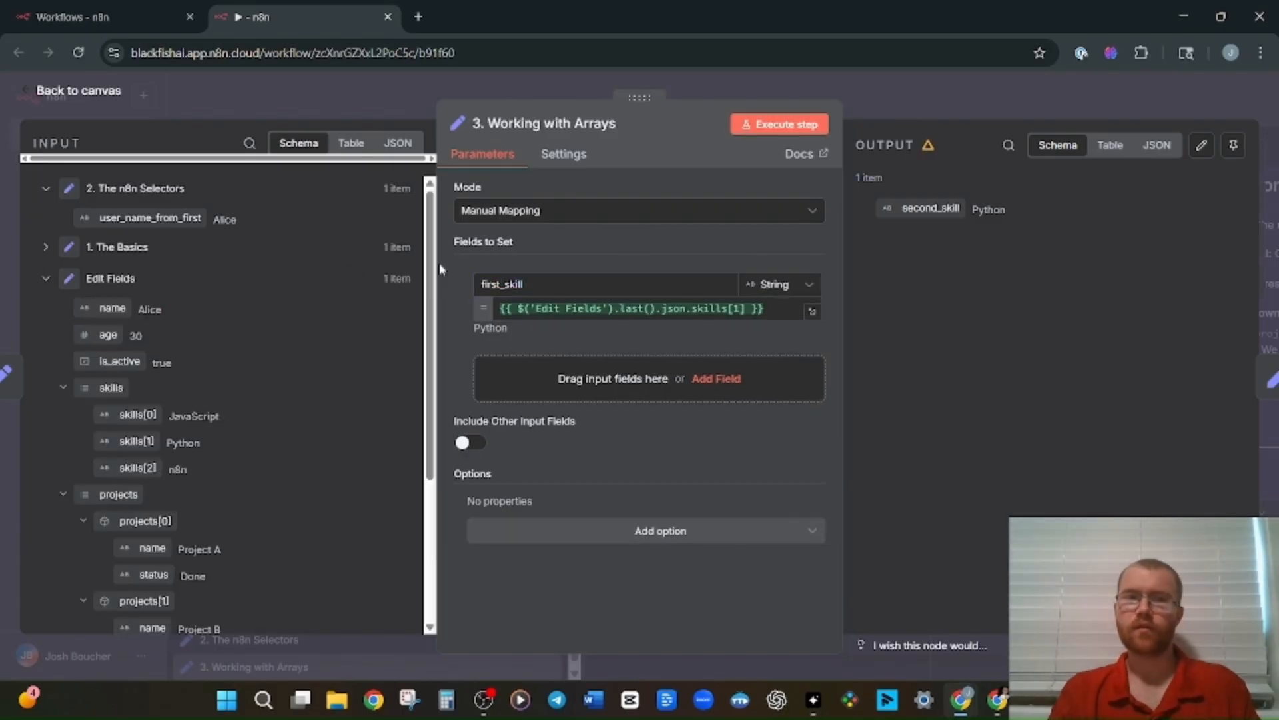
scroll(431, 281, down, 2)
scroll(430, 280, down, 3)
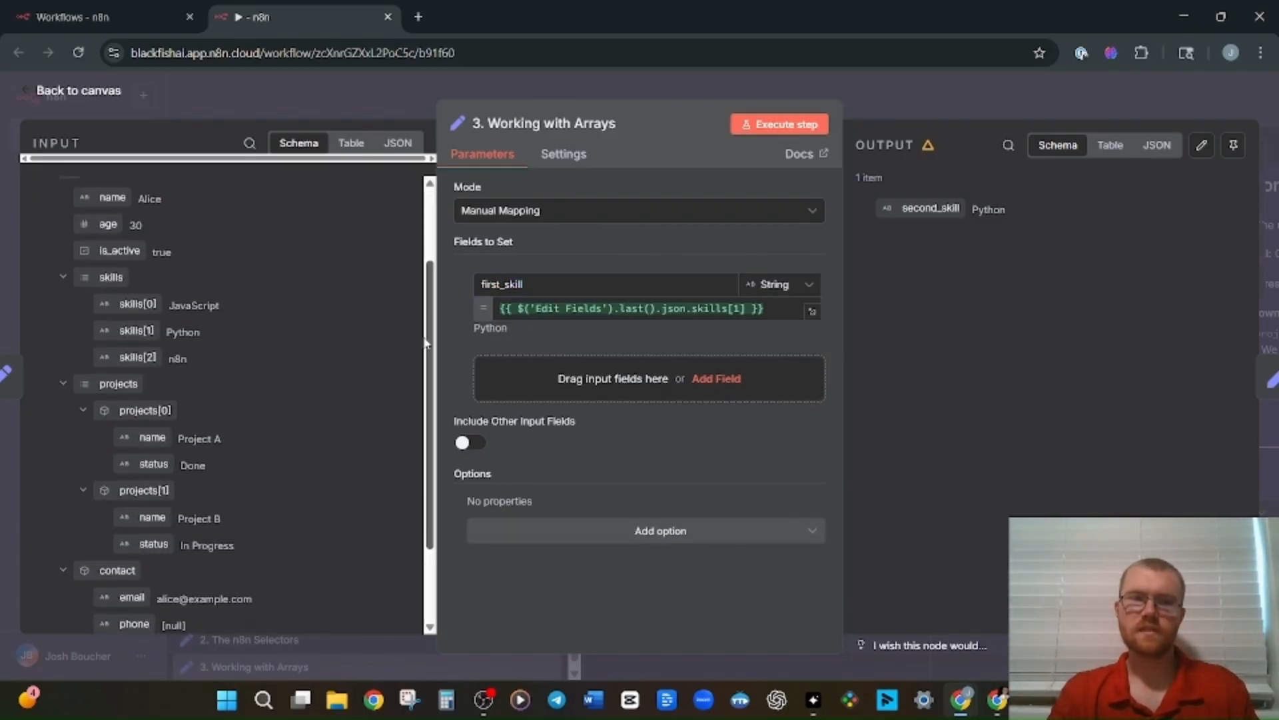
drag(501, 284, 443, 298)
text(second)
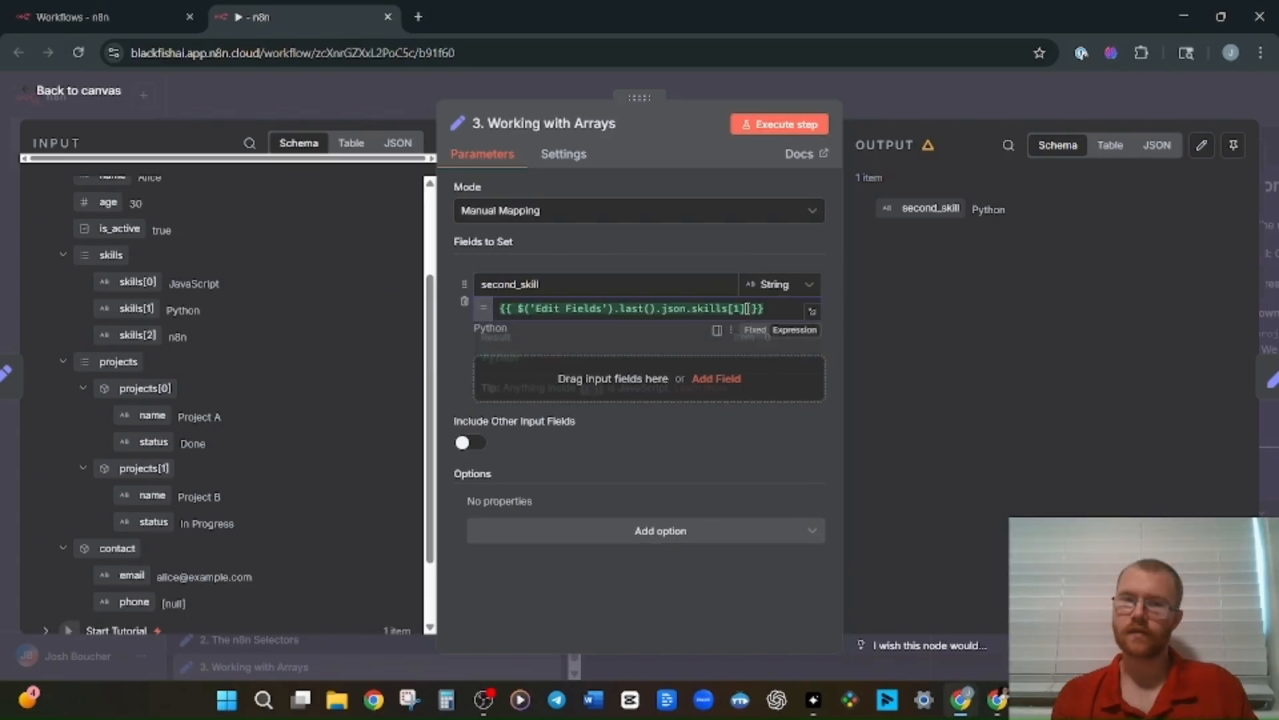
Replace the second_skill expression with the skills[1] field from Edit Fields, as {{ $('Edit Fields').item.json.skills[1] }}, and execute the step
drag(763, 309, 744, 309)
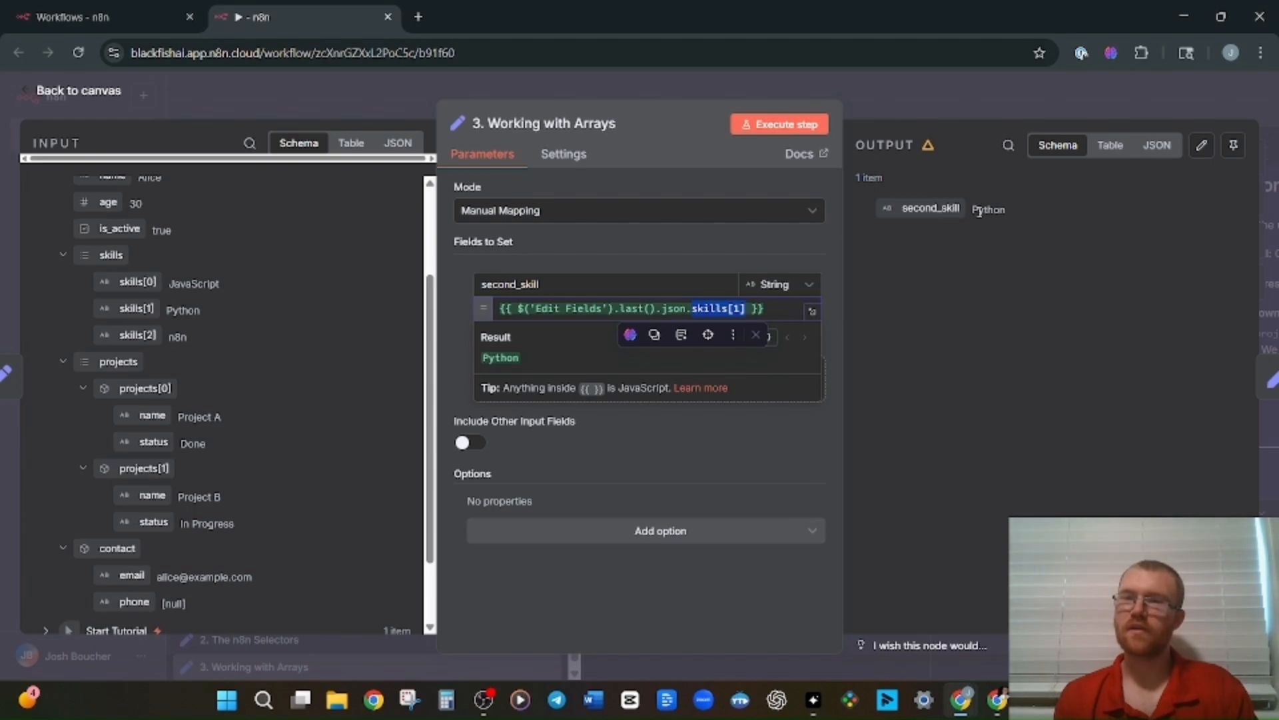
click(665, 434)
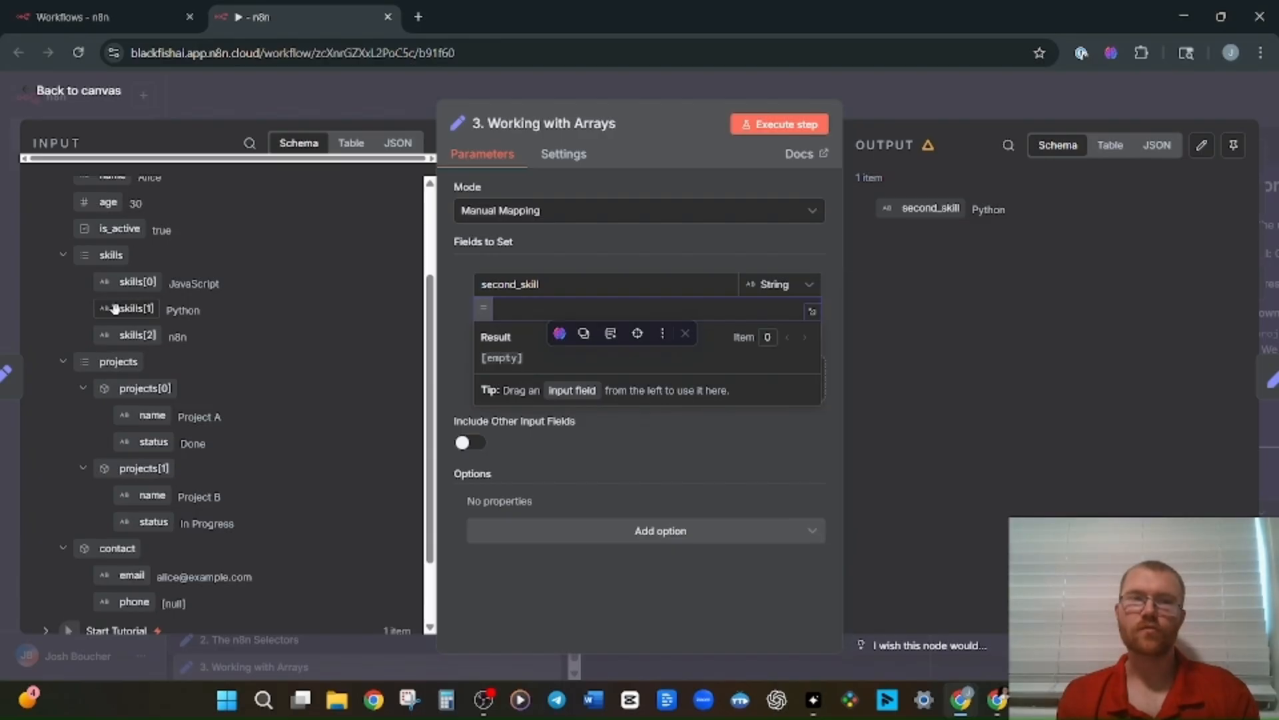
drag(115, 308, 546, 304)
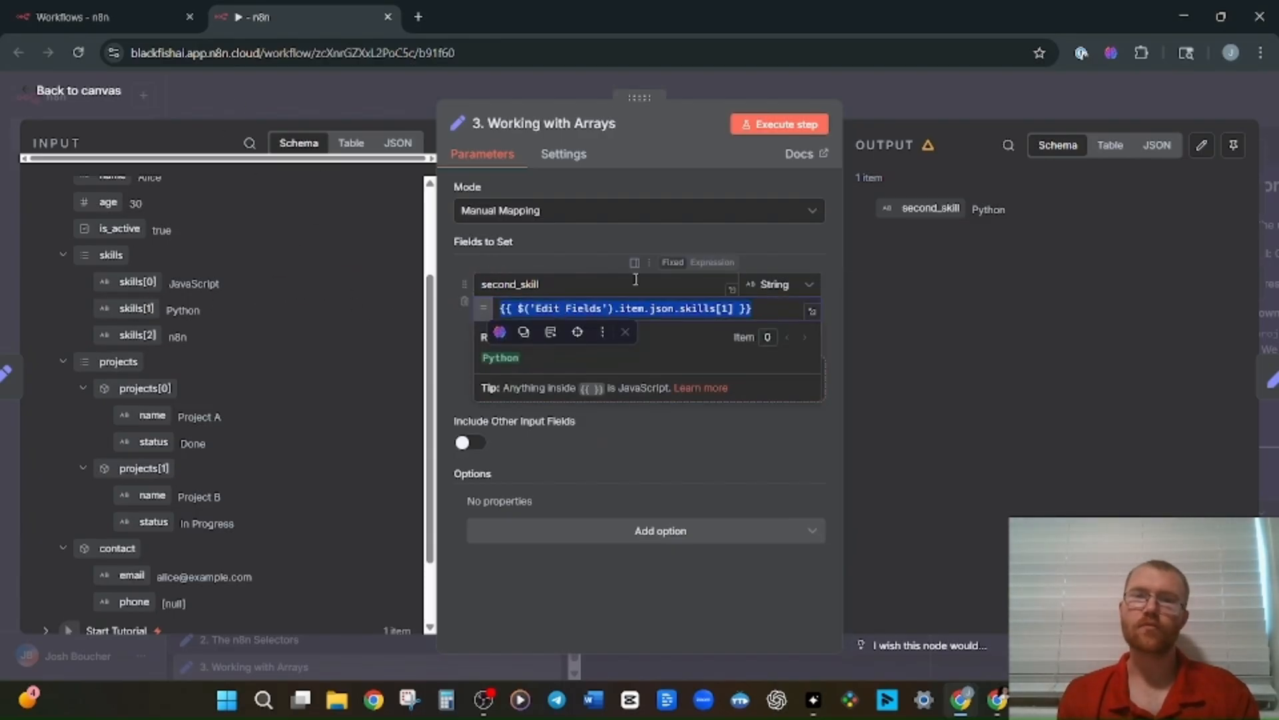
click(642, 308)
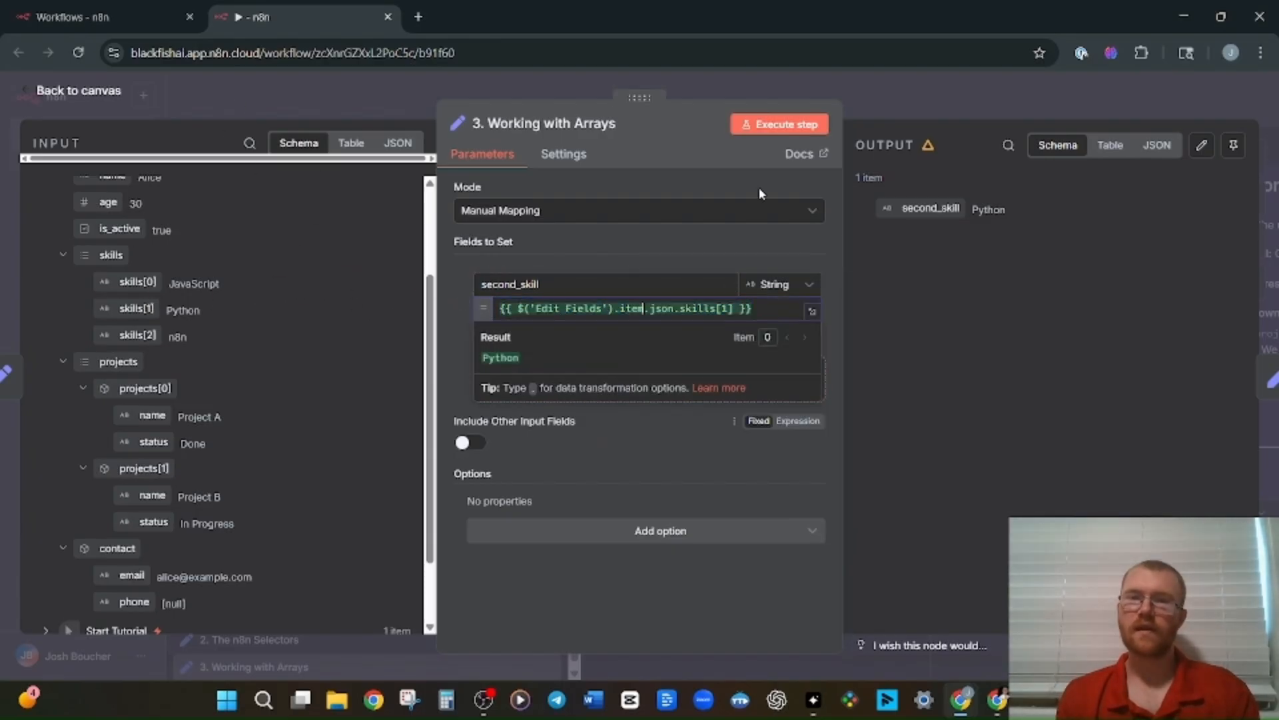
click(773, 126)
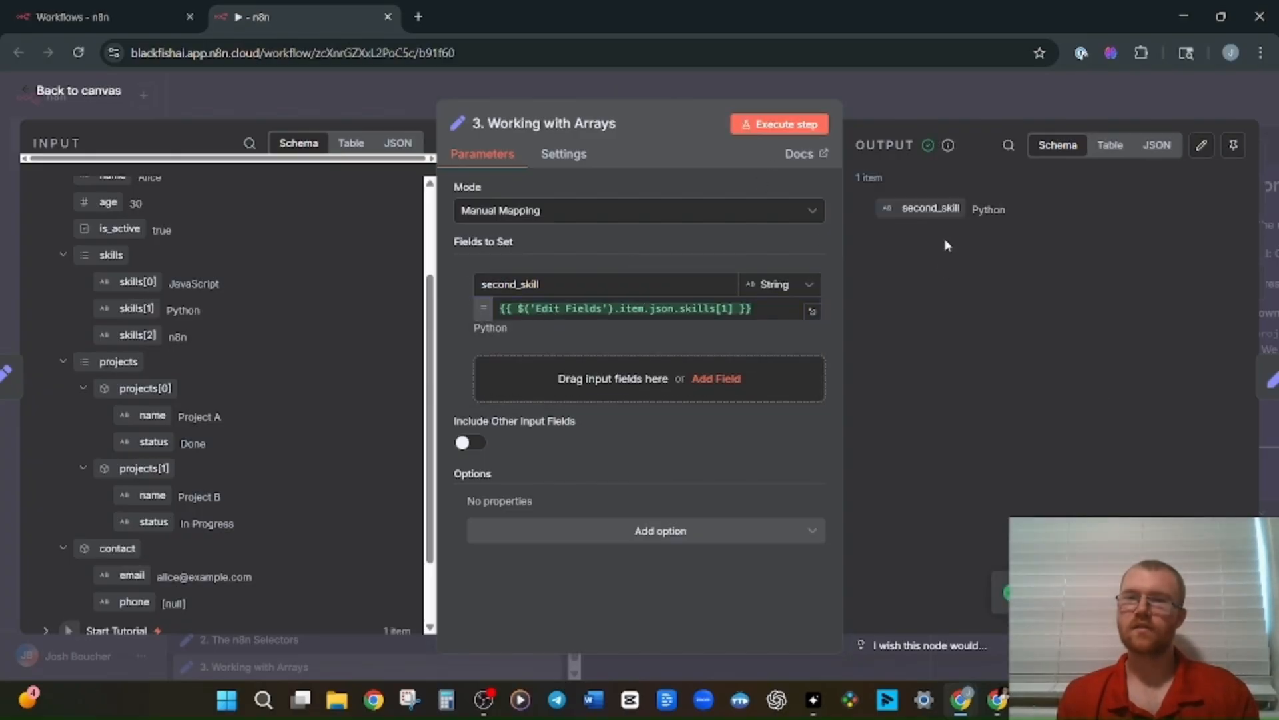
key(Escape)
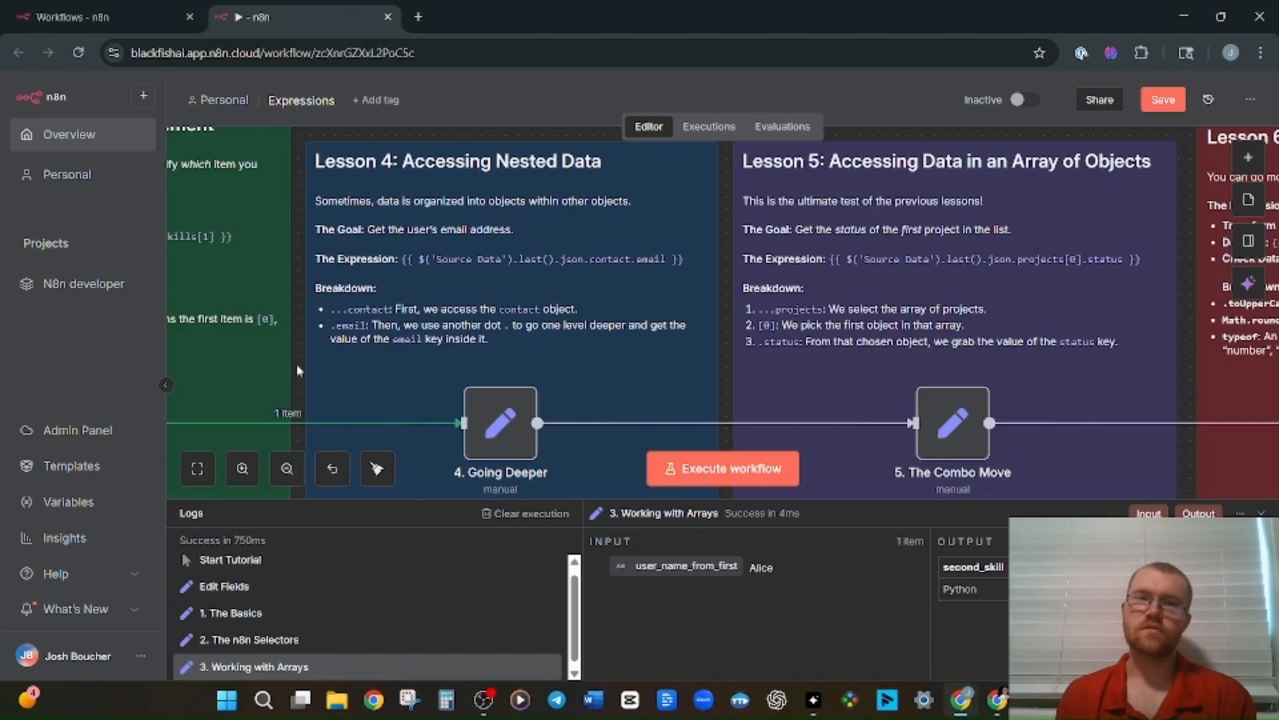
Open the 4. Going Deeper node and expand its Edit Fields input data to view the contact object
double_click(524, 403)
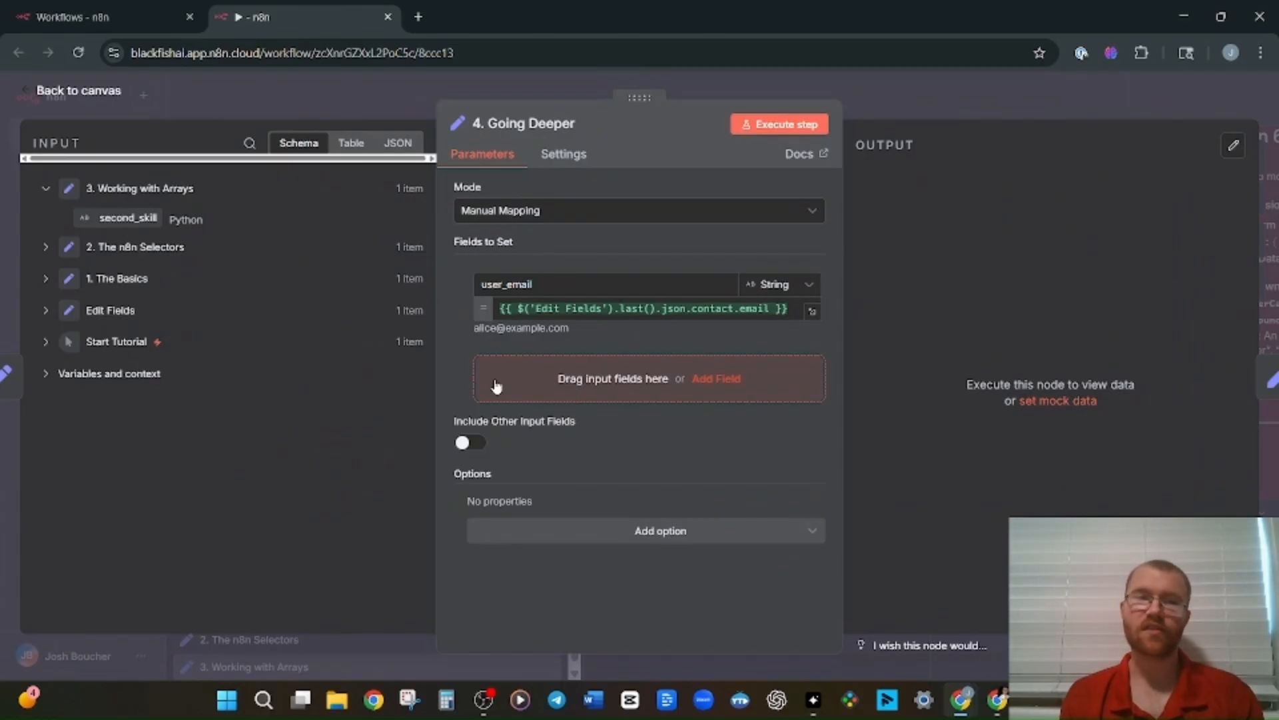
click(45, 312)
scroll(422, 359, down, 4)
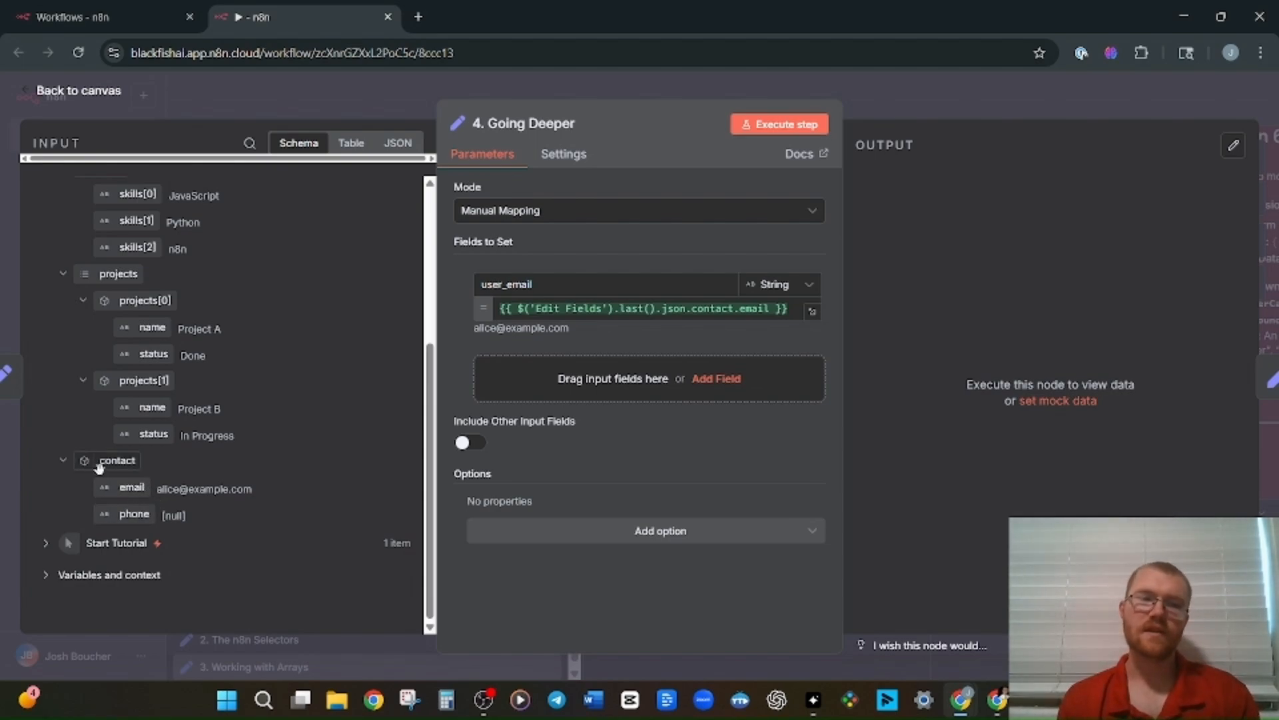
Examine the .contact and .email parts of the user_email expression, execute the step and return to the canvas
click(690, 308)
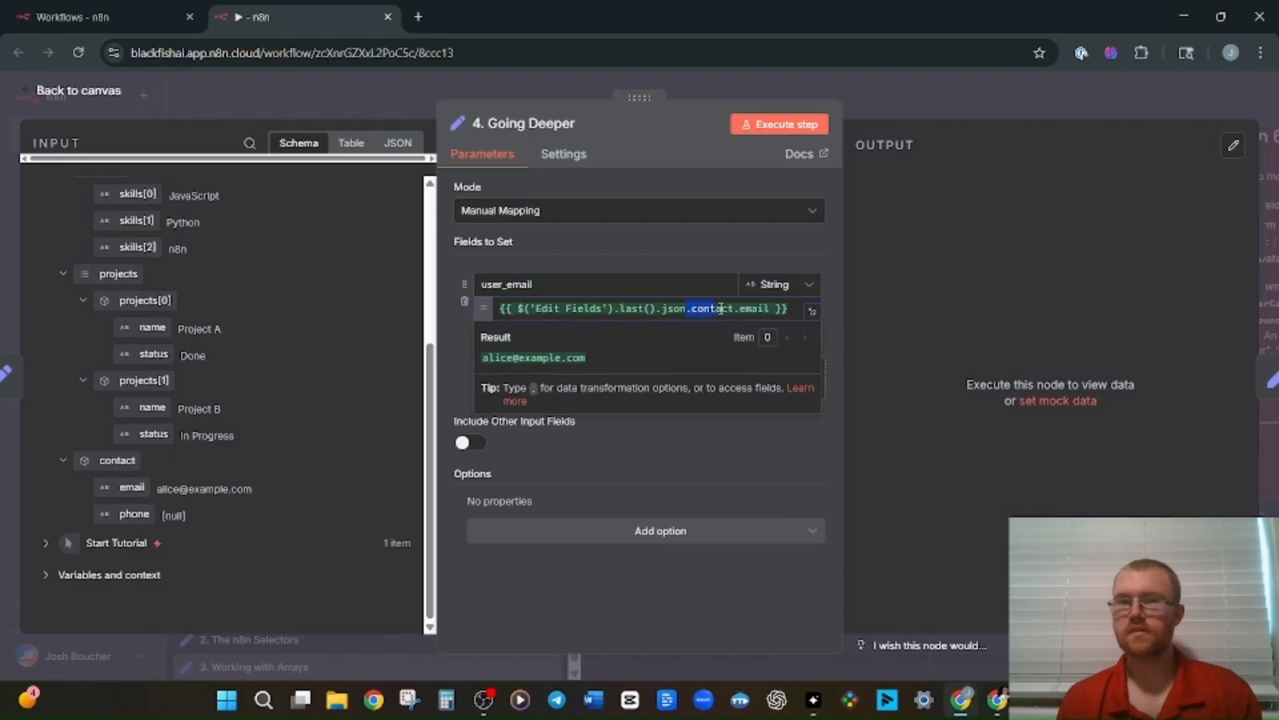
drag(689, 308, 733, 310)
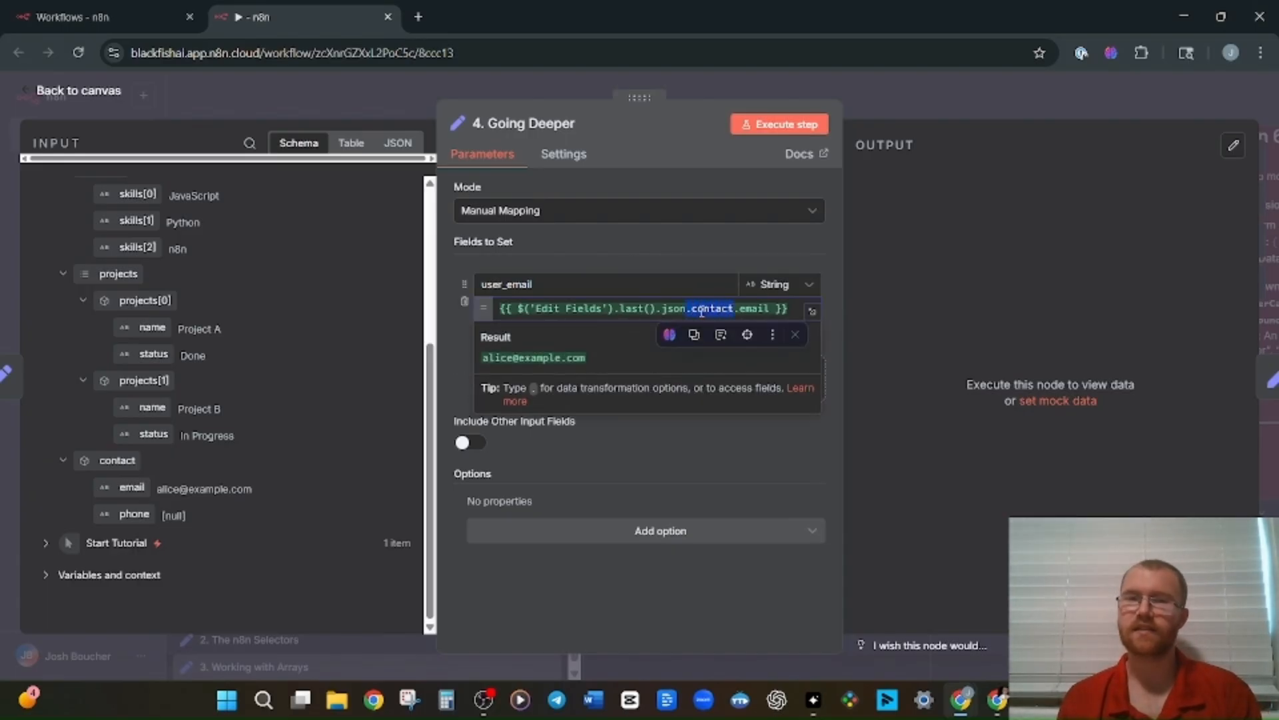
click(736, 309)
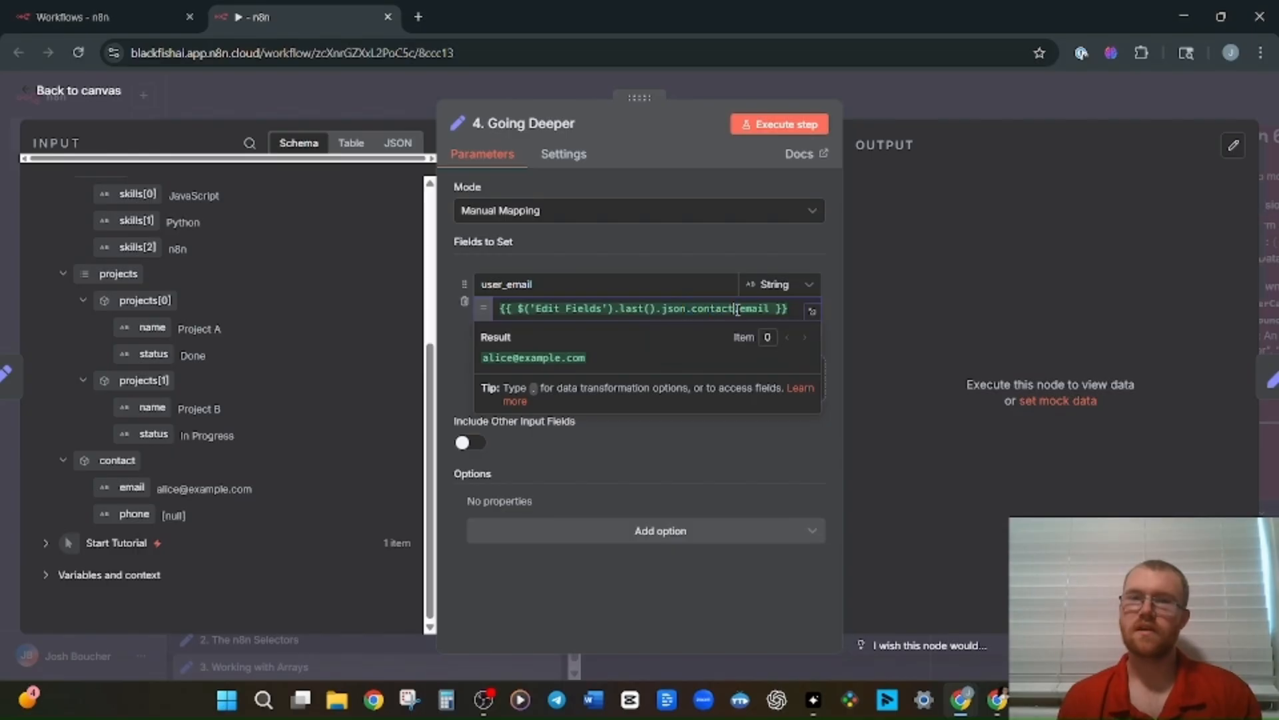
drag(736, 308, 779, 312)
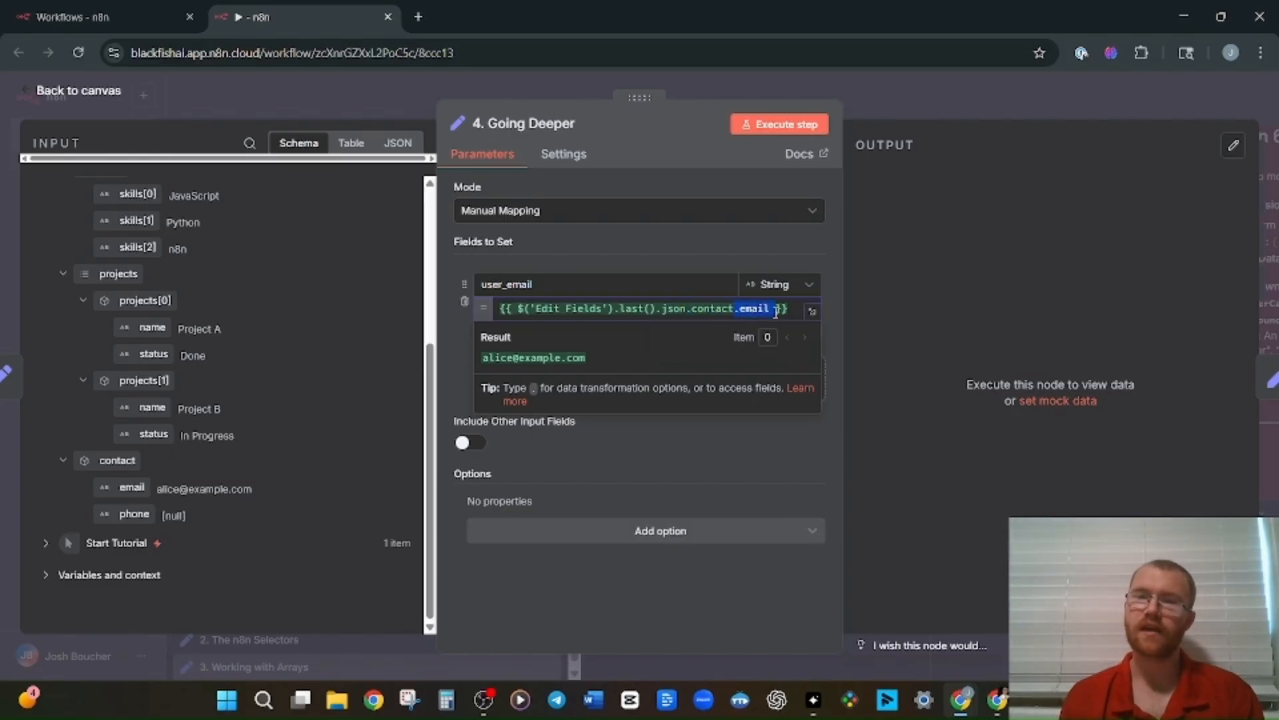
click(745, 311)
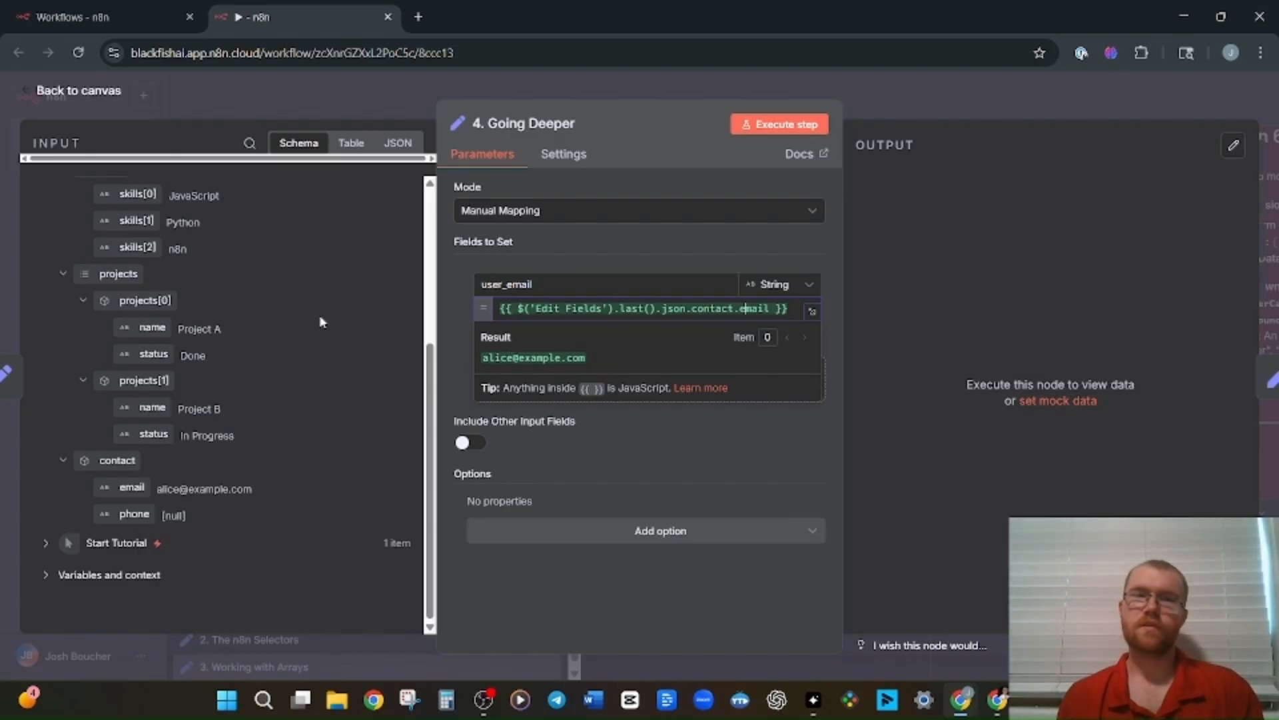
click(766, 130)
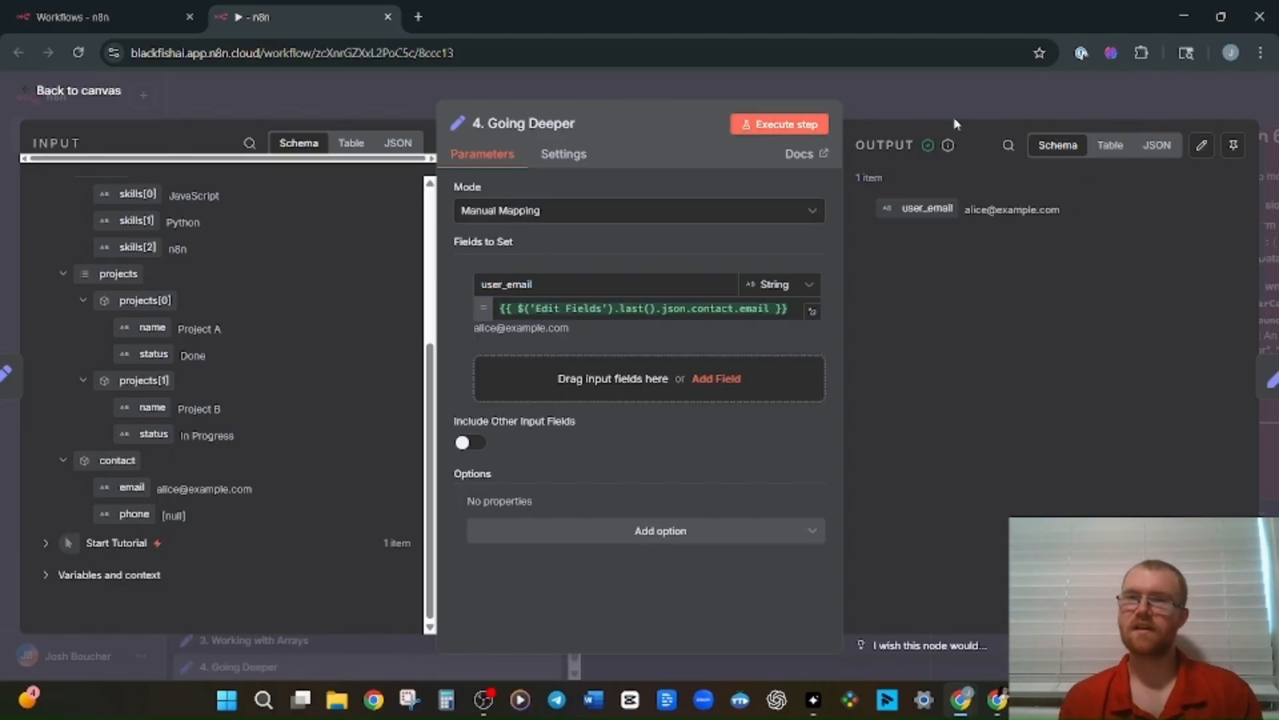
click(950, 100)
In the 5. The Combo Move node, compare the first_project_status expression with the Edit Fields projects data and execute the step
scroll(726, 336, right, 5)
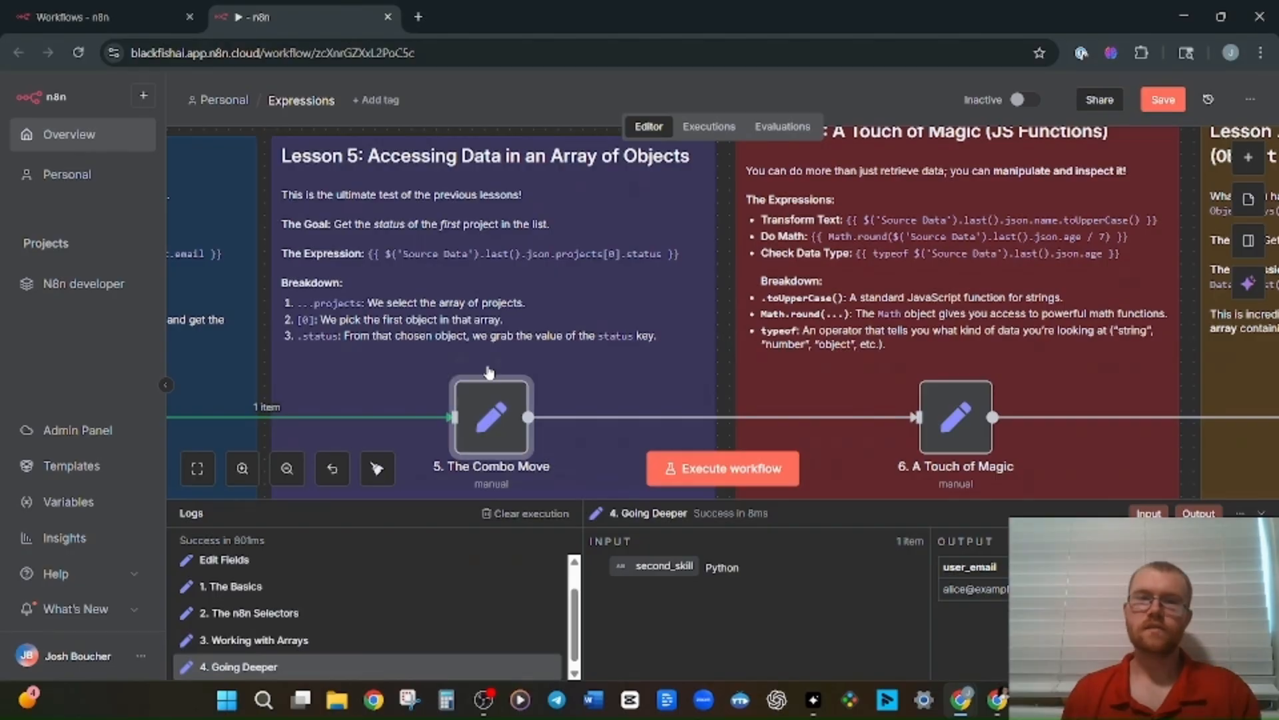
double_click(492, 427)
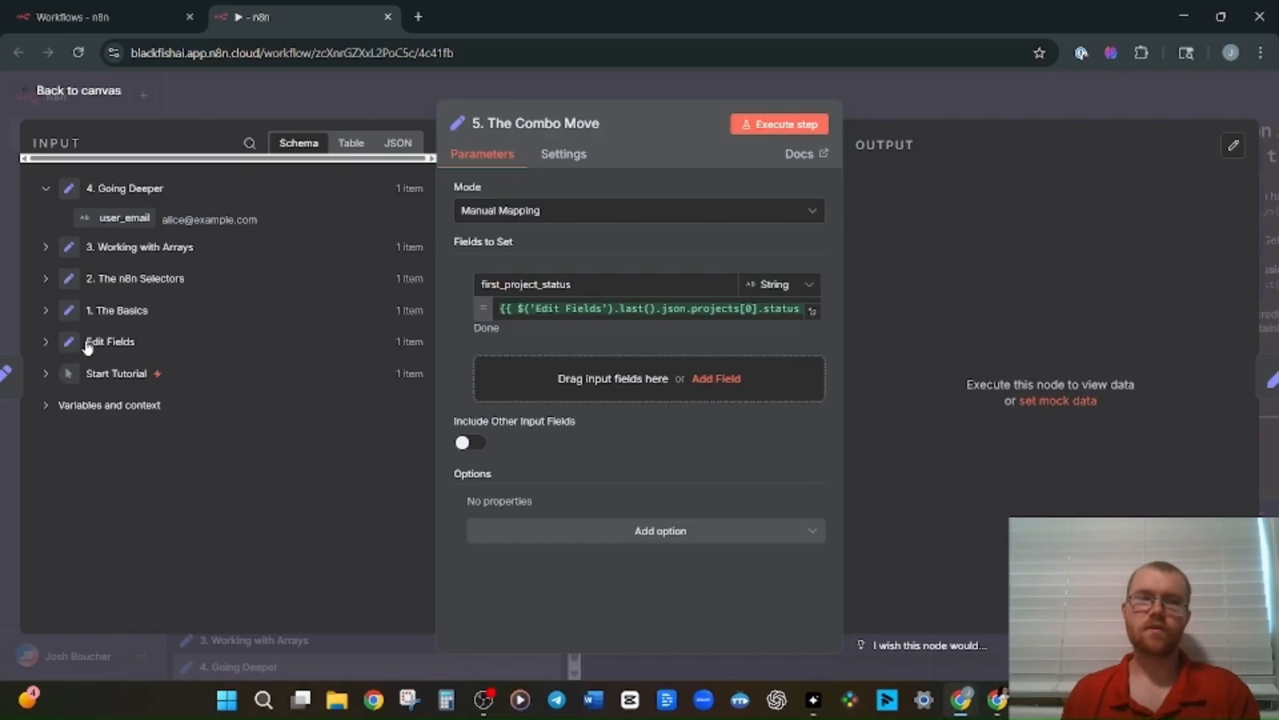
click(44, 341)
drag(434, 327, 420, 496)
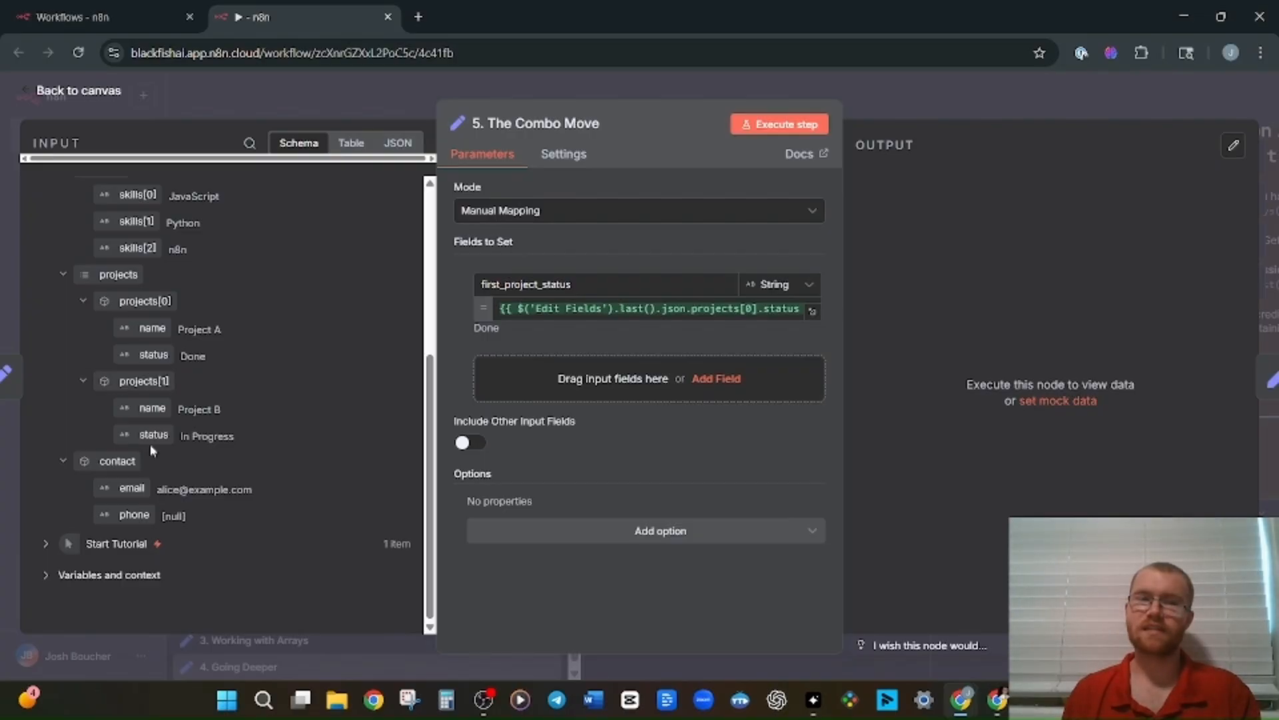
click(516, 309)
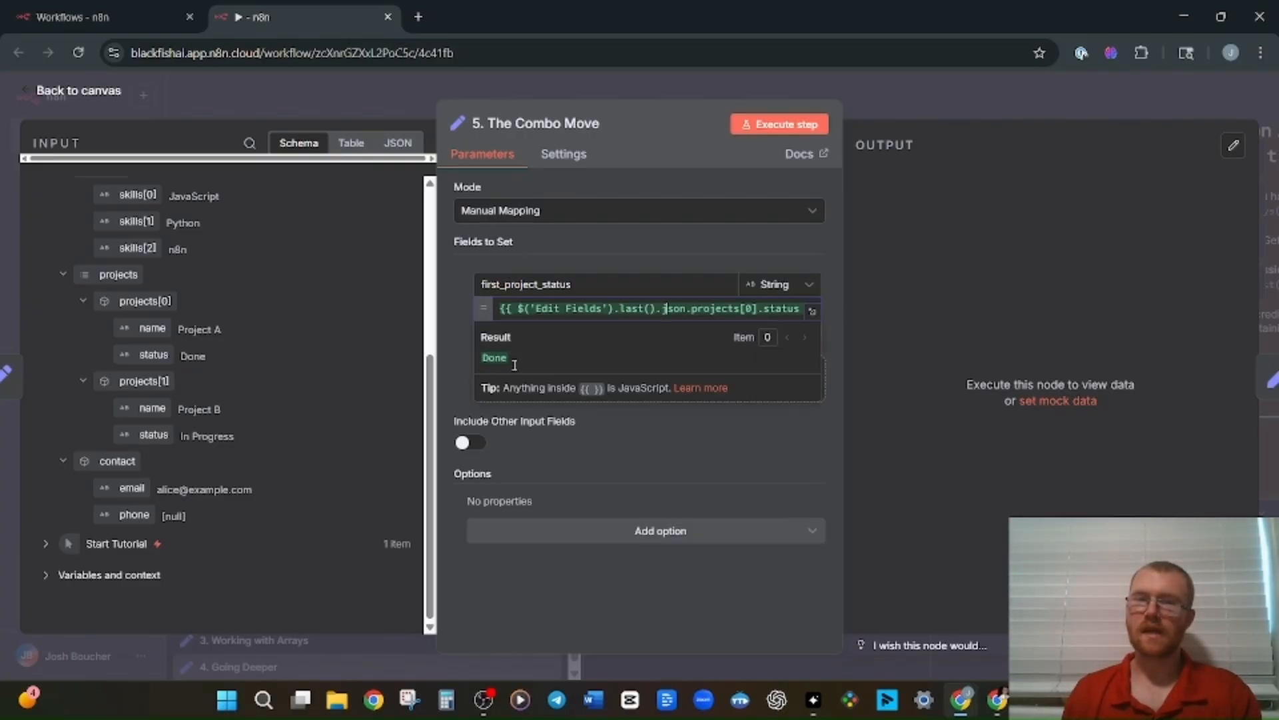
click(780, 125)
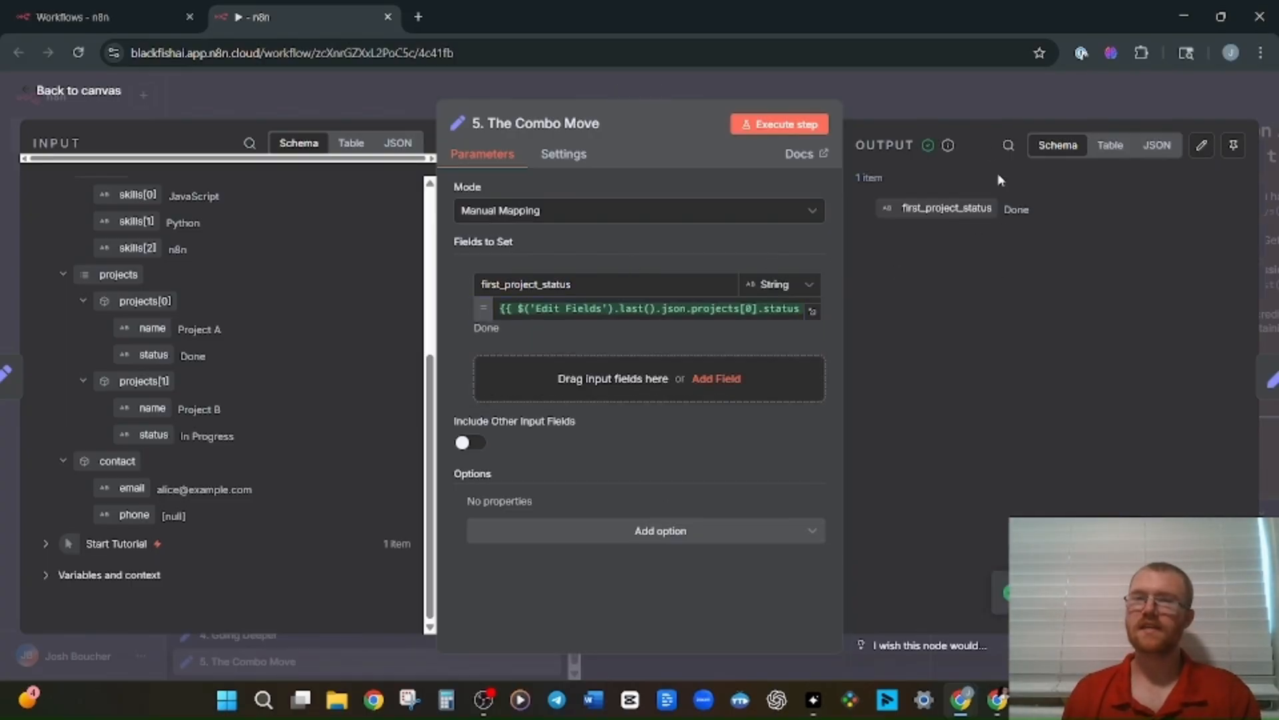
click(968, 75)
In the 6. A Touch of Magic node, examine the name_in_caps, age_in_dog_years and age_data_type expressions with their previews, and execute the step
scroll(765, 374, right, 5)
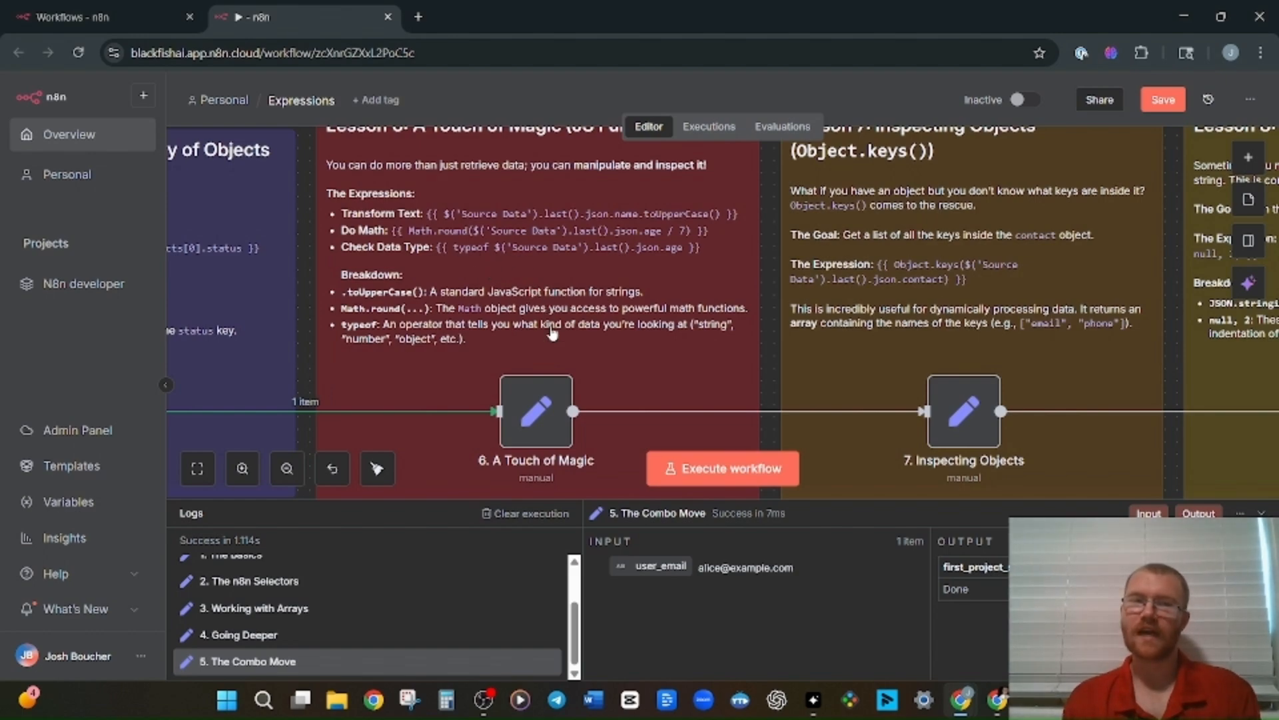
double_click(533, 403)
click(692, 307)
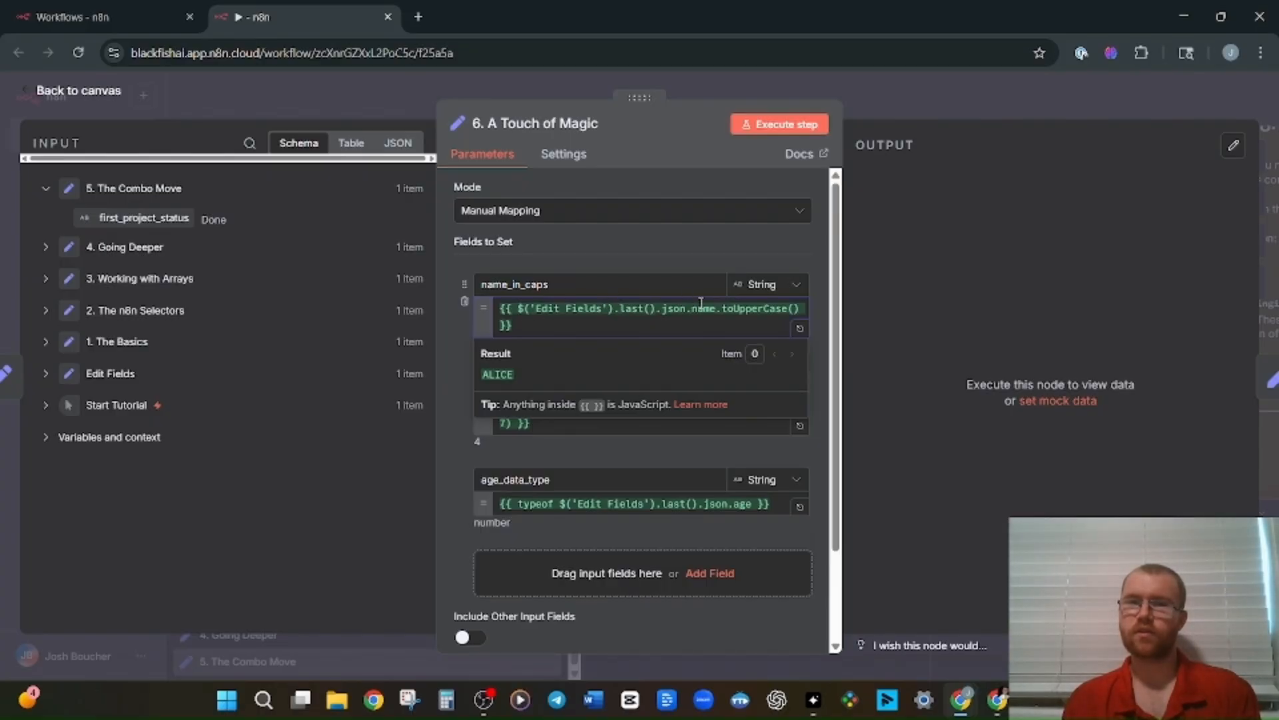
drag(518, 374, 460, 383)
click(521, 368)
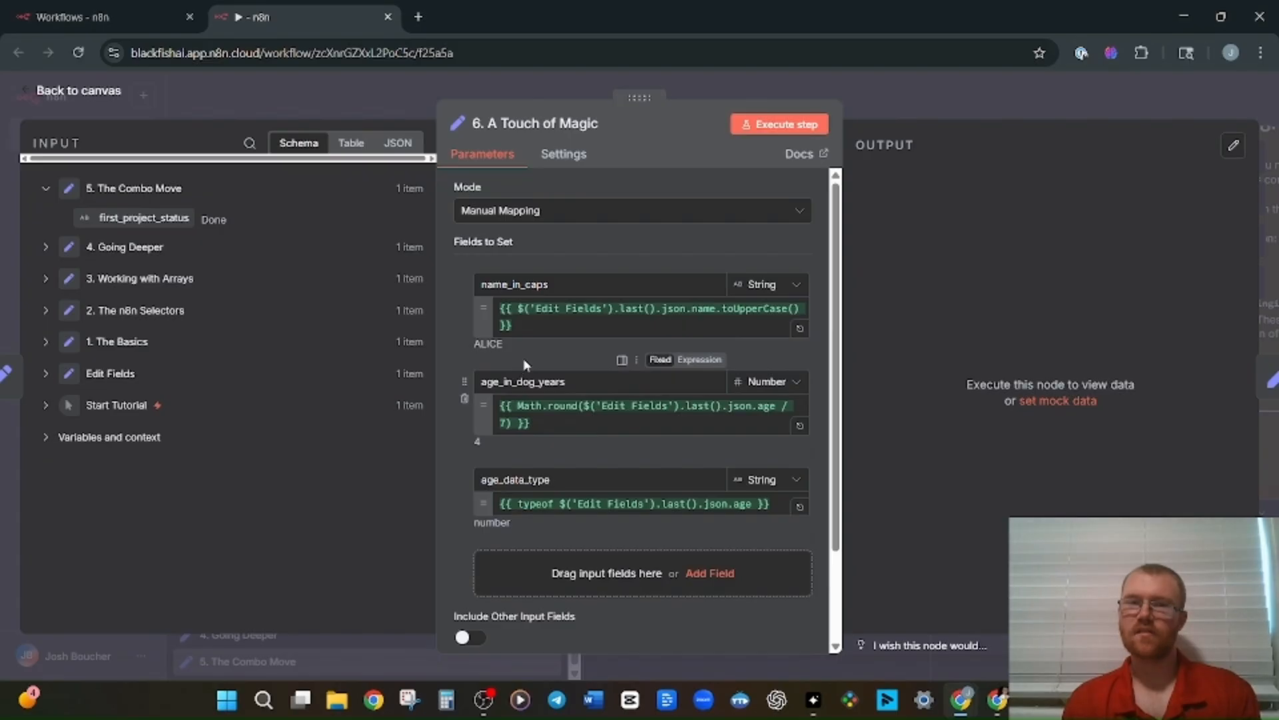
click(512, 413)
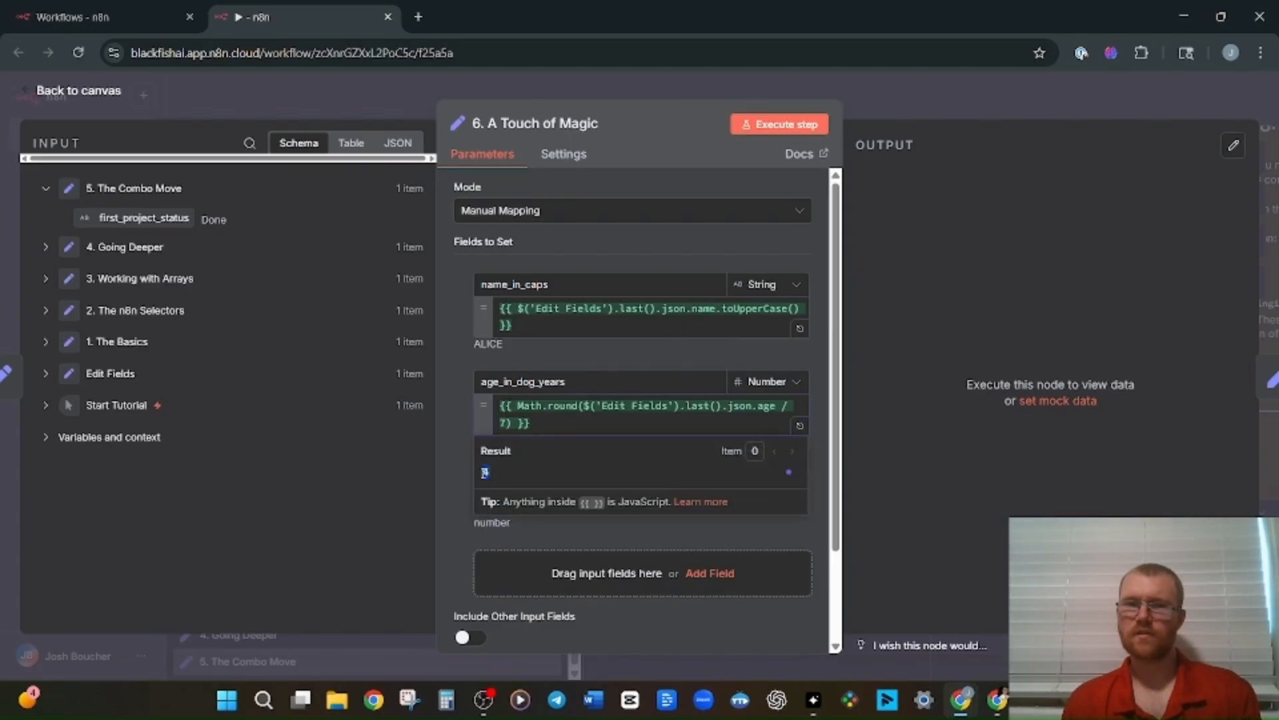
click(504, 478)
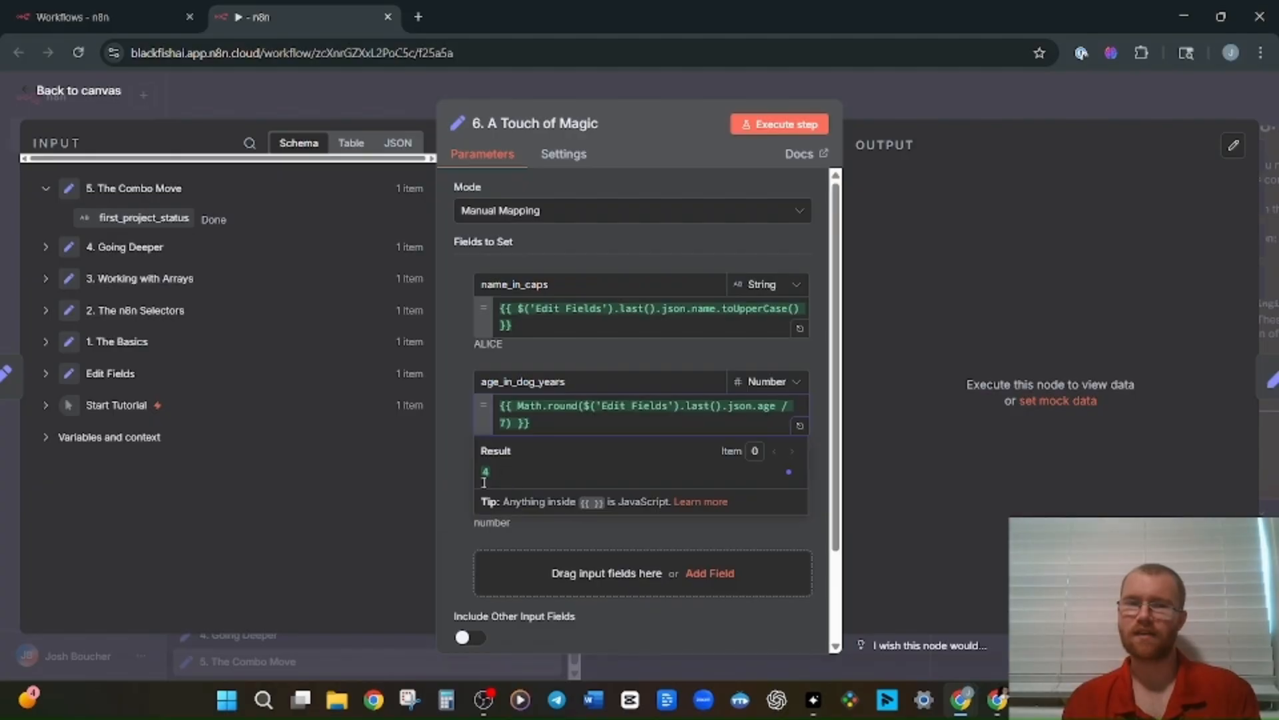
click(521, 505)
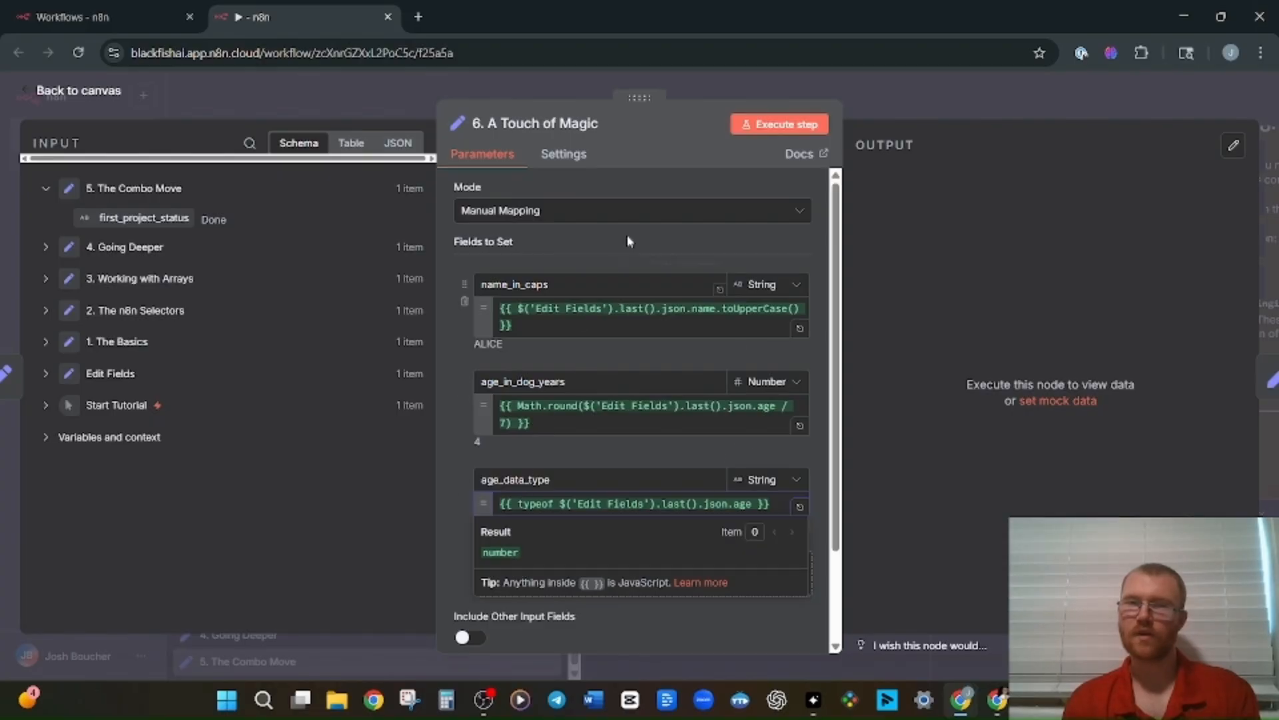
click(767, 127)
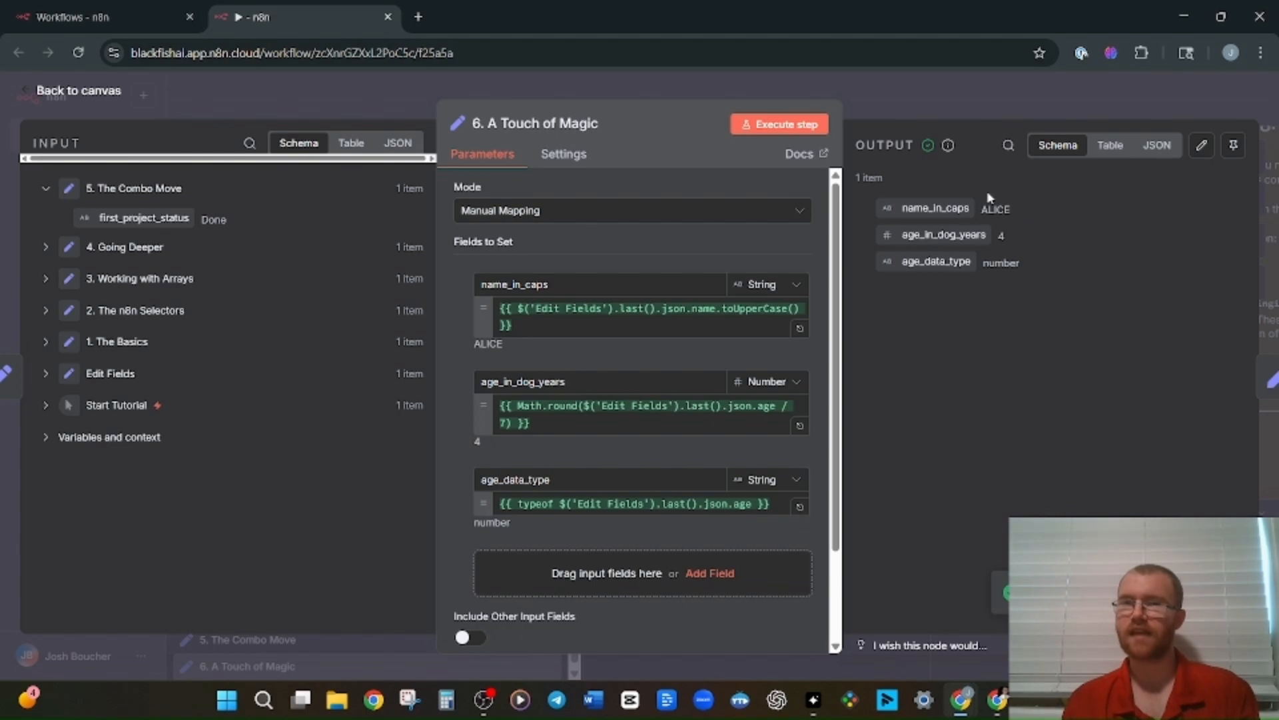
click(877, 106)
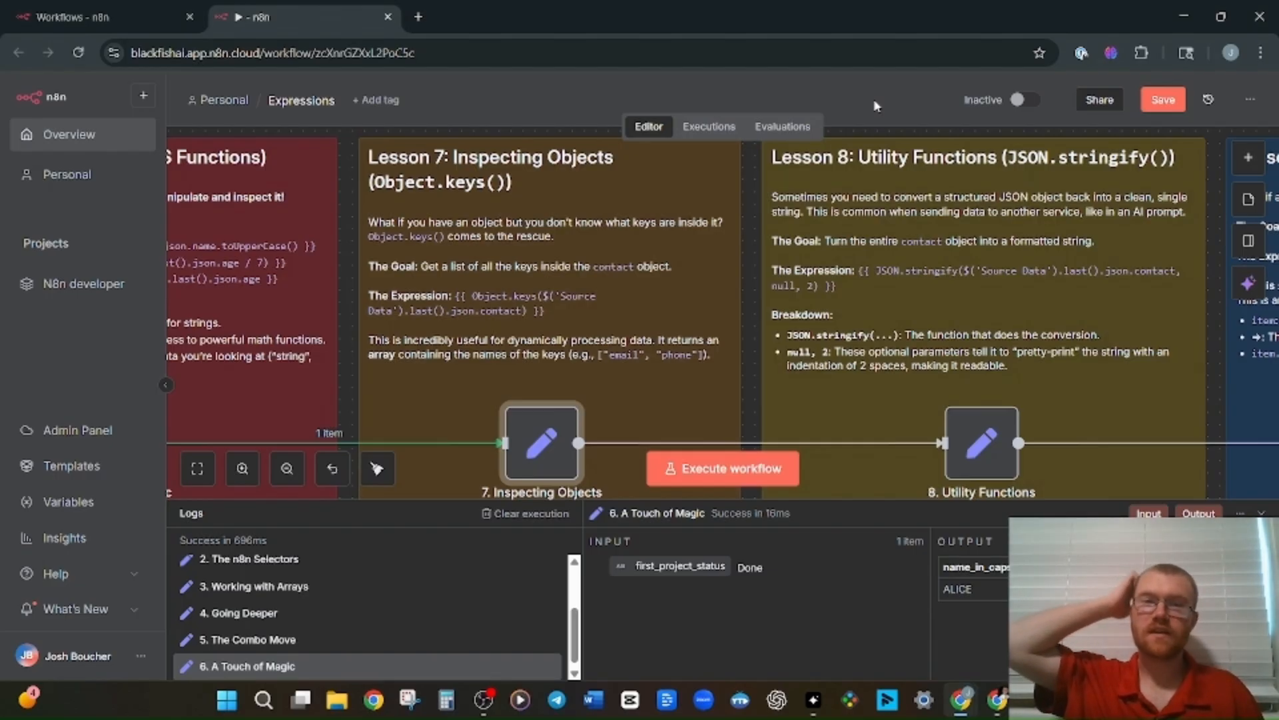
Open the 7. Inspecting Objects node, compare contact_keys with the Edit Fields contact data, execute the step and return to the canvas
mouse_move(546, 439)
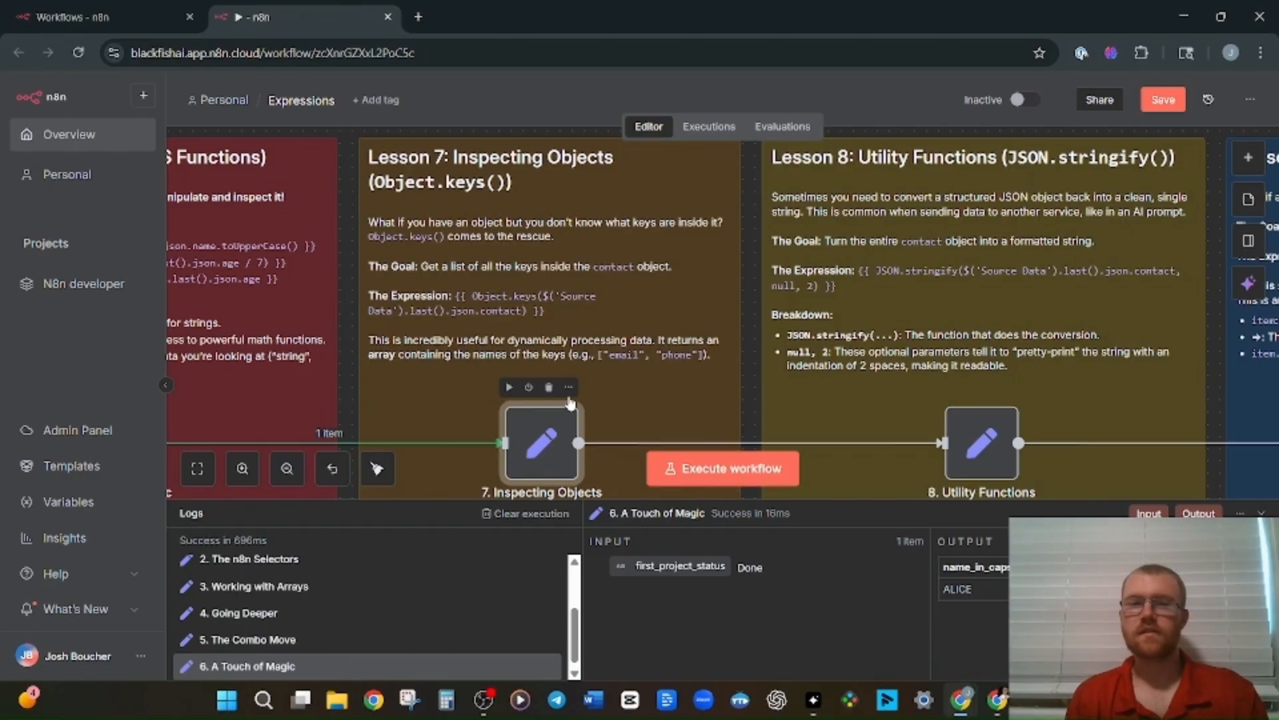
double_click(535, 450)
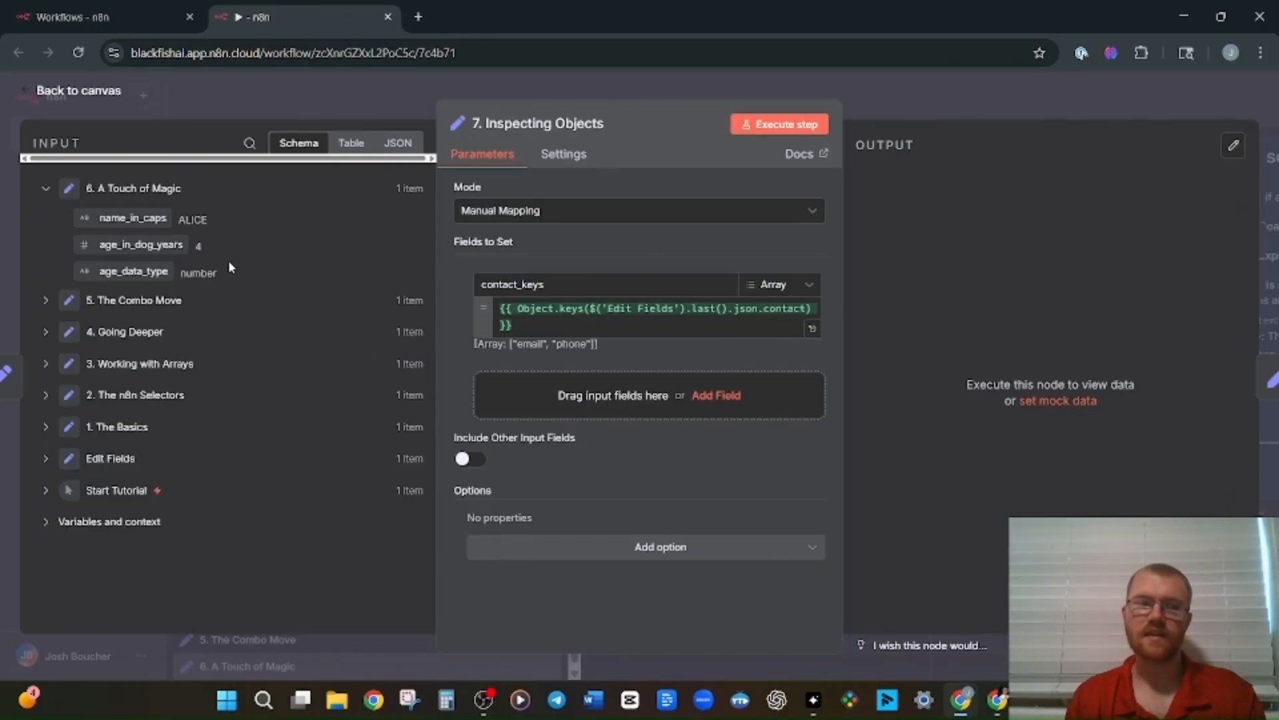
click(100, 459)
scroll(413, 400, down, 6)
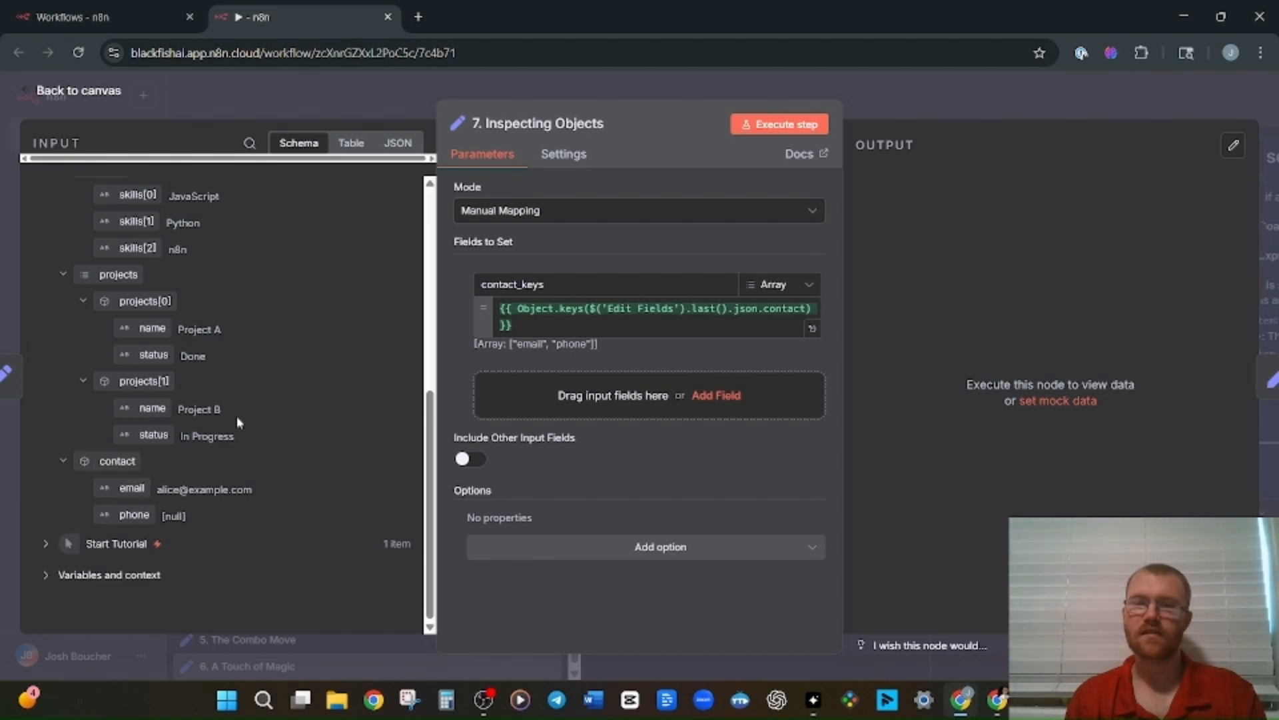
click(763, 133)
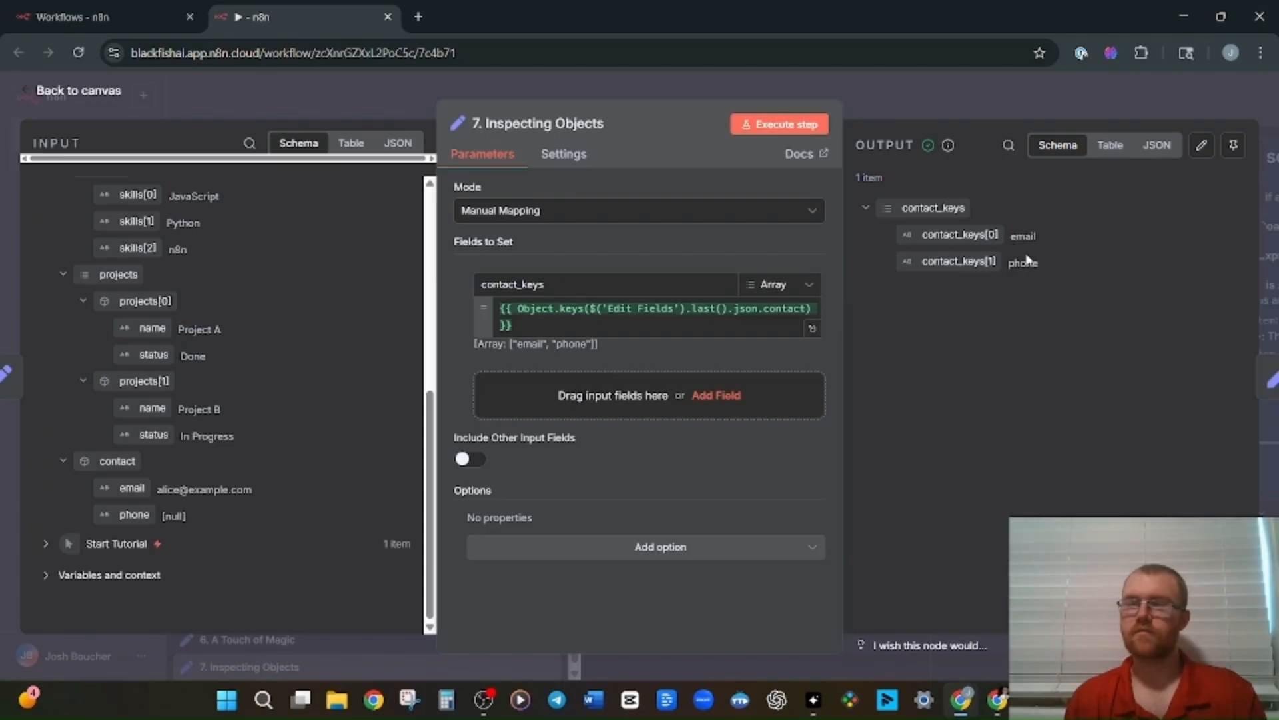
key(Escape)
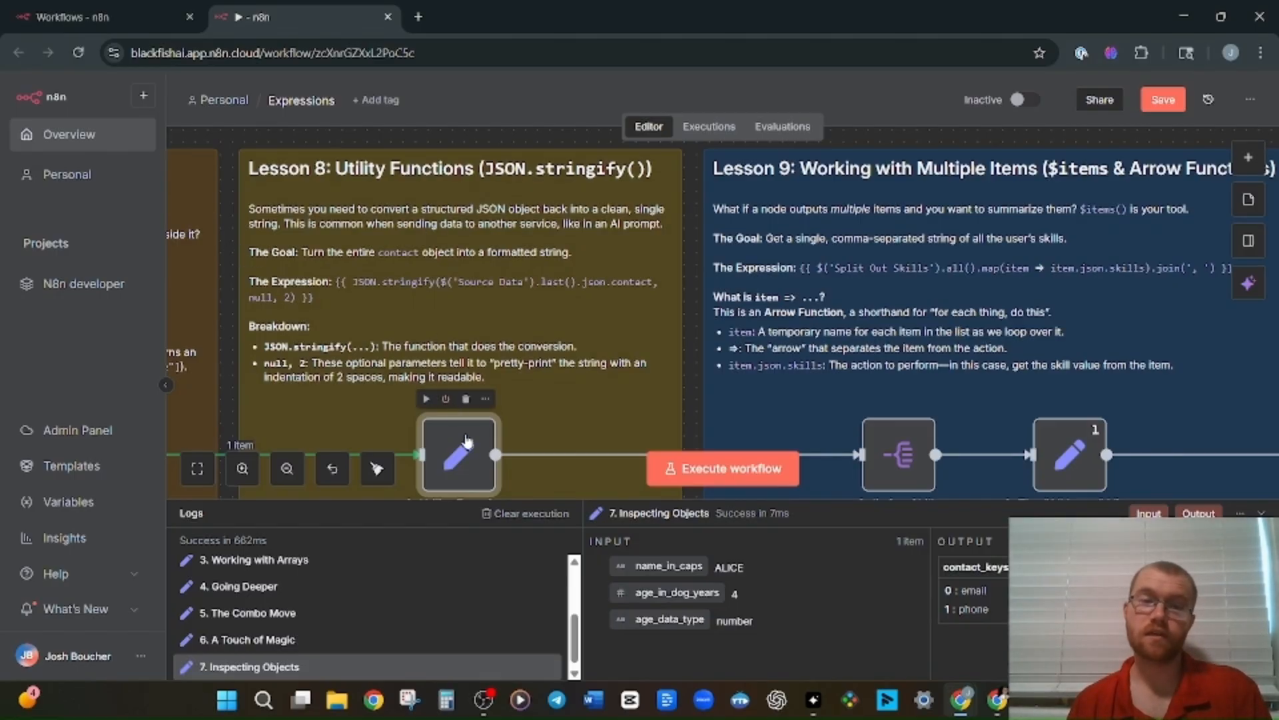
Execute the 8. Utility Functions node, examine the contact_as_string output and return to the canvas
double_click(460, 457)
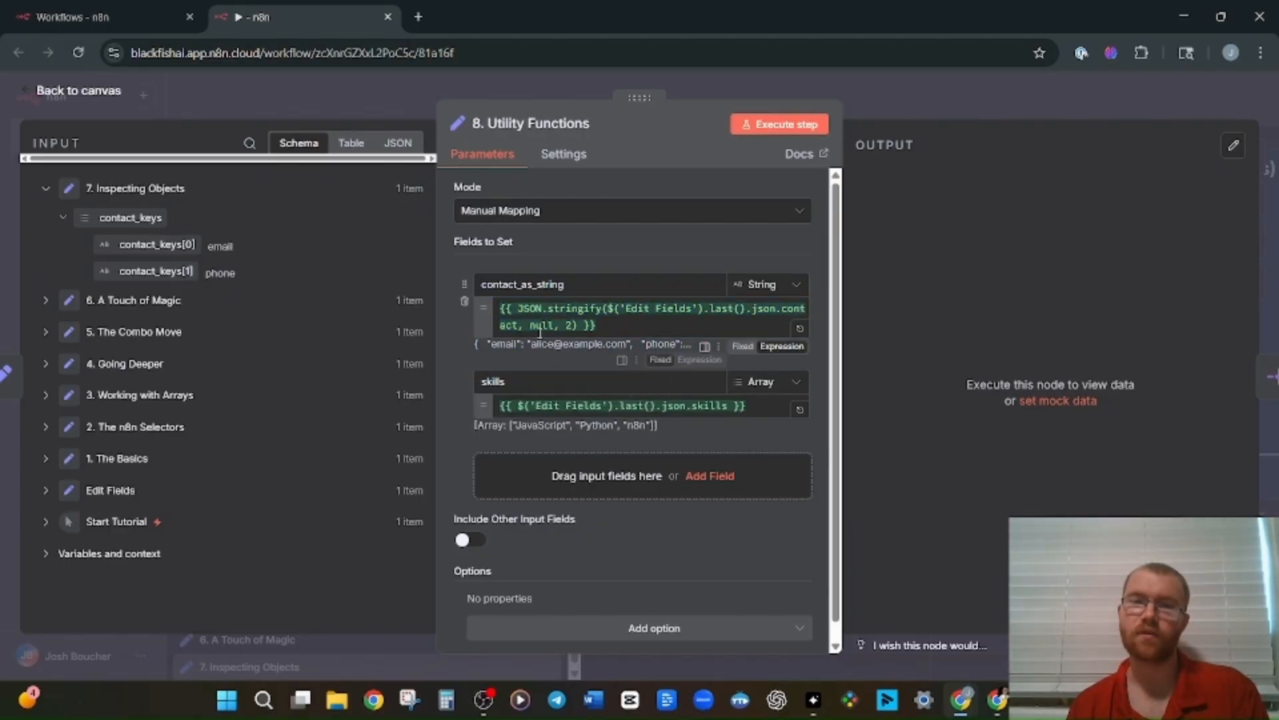
click(766, 126)
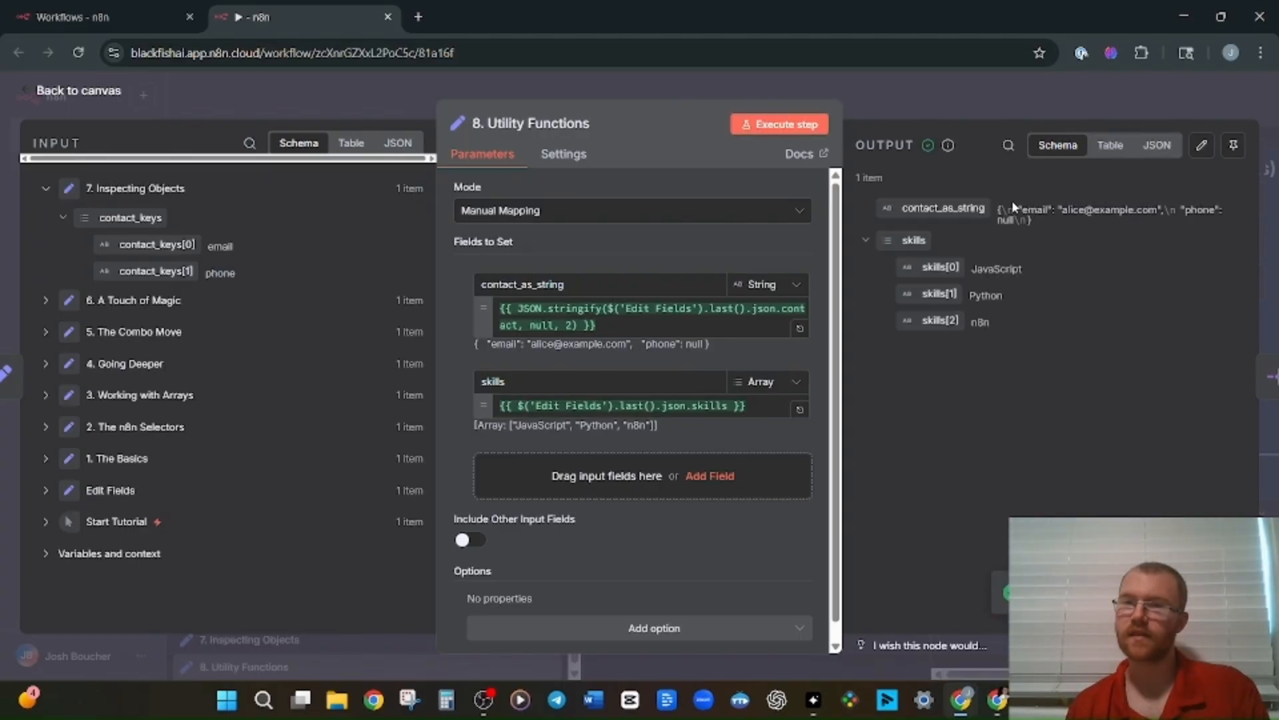
drag(999, 213, 1055, 226)
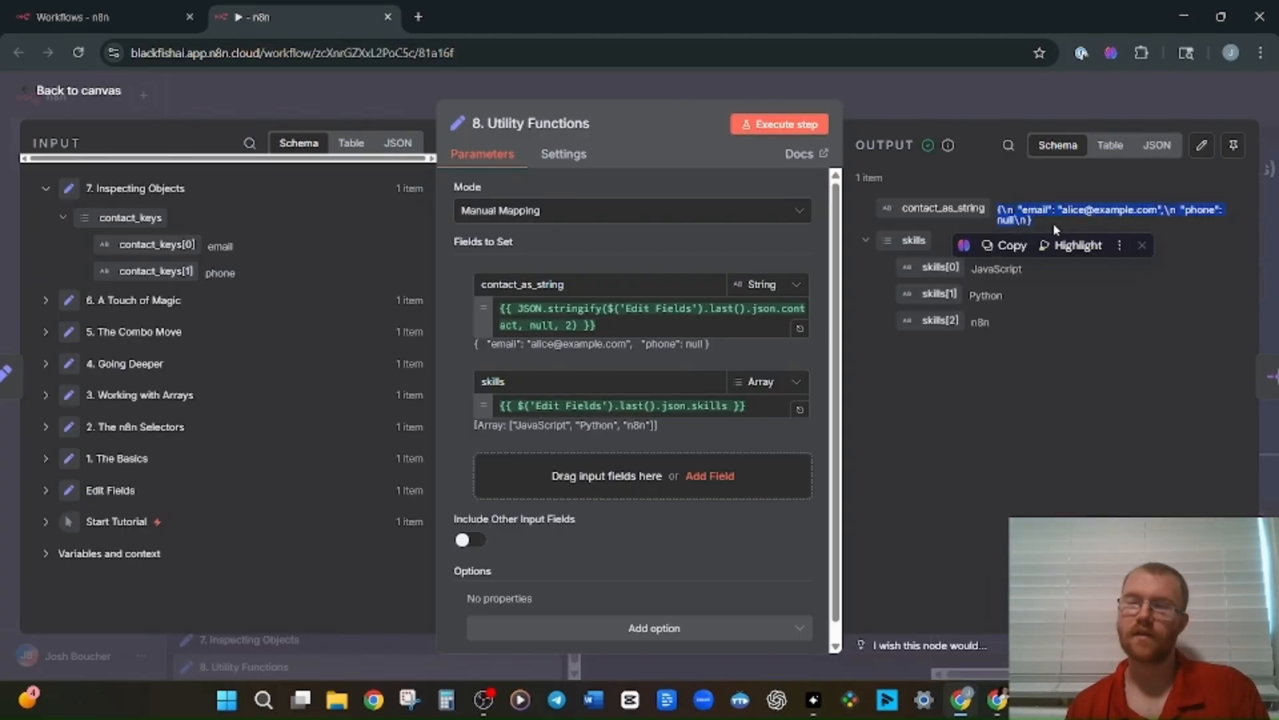
key(Escape)
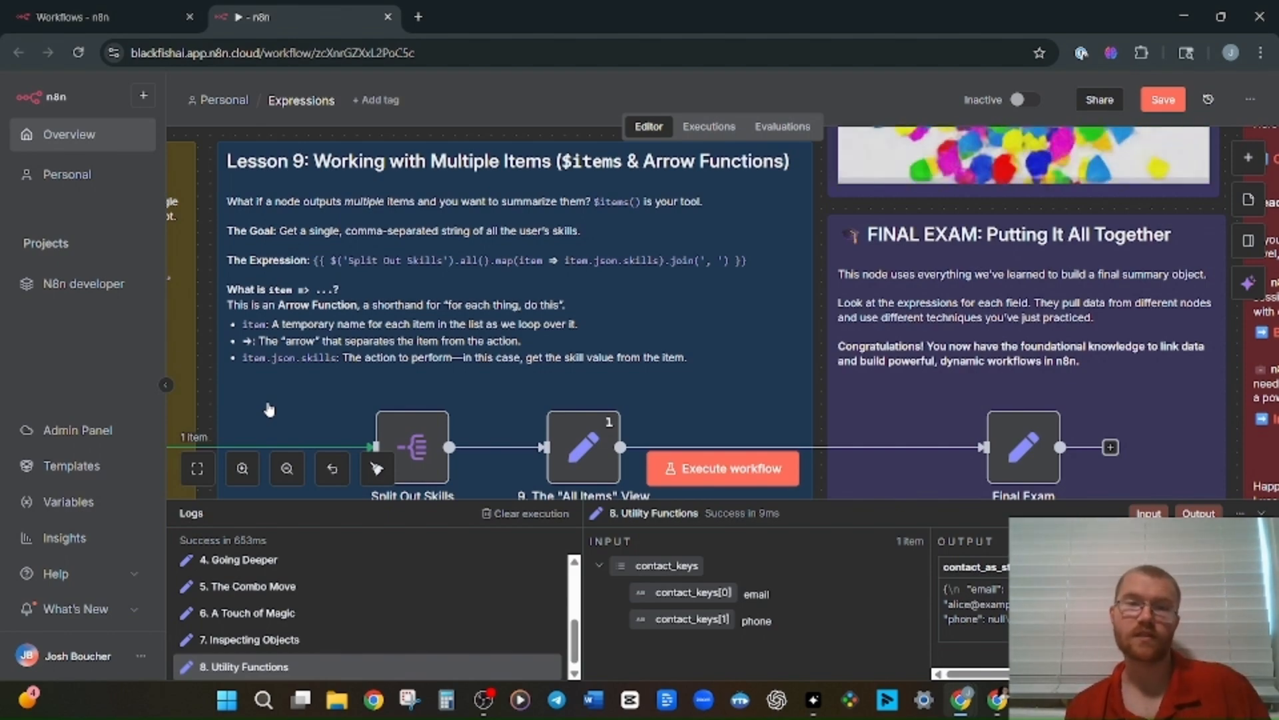
Open the Split Out Skills node and examine the Fields To Split Out expression with its result preview
double_click(211, 261)
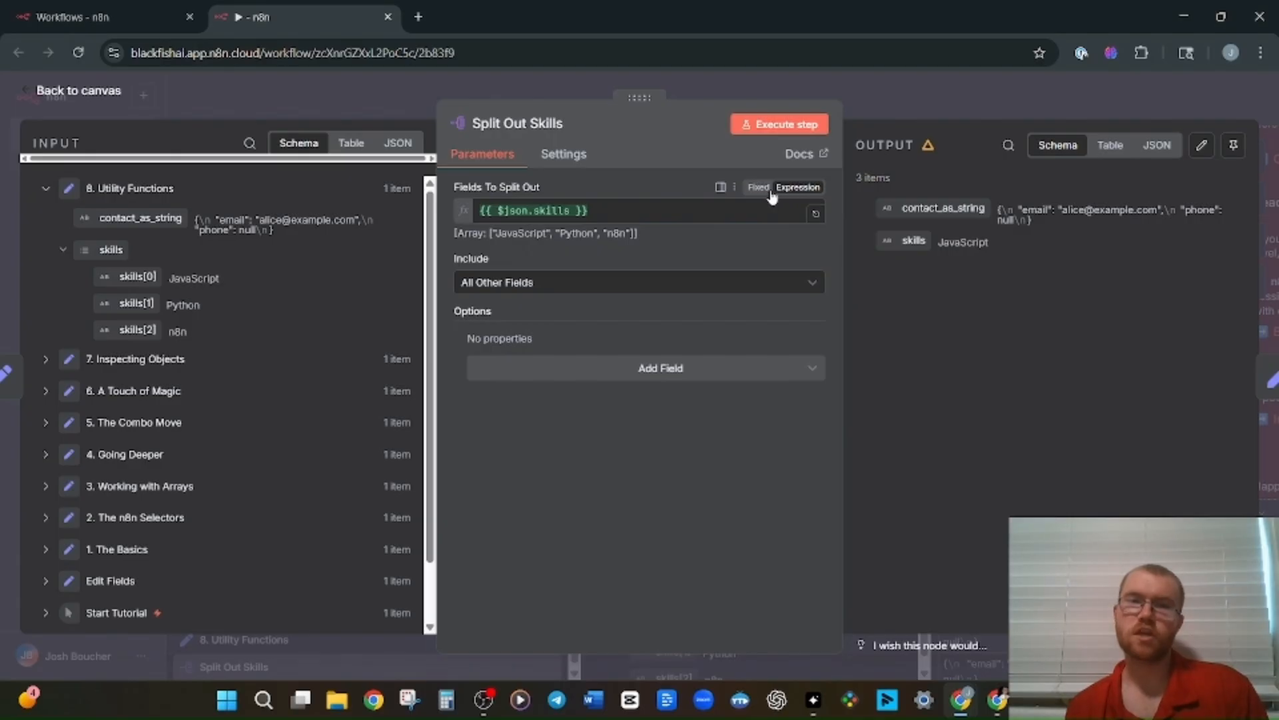
click(622, 212)
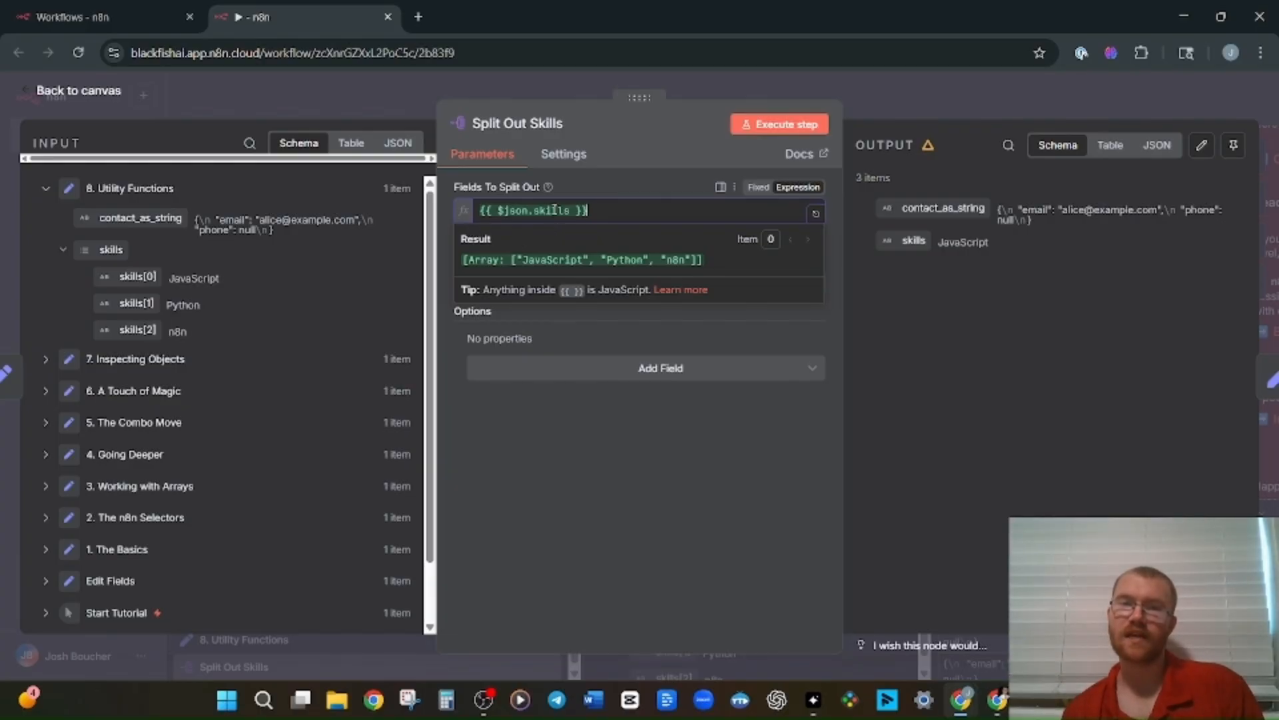
Change Fields To Split Out to a fixed value and enter skills
click(760, 189)
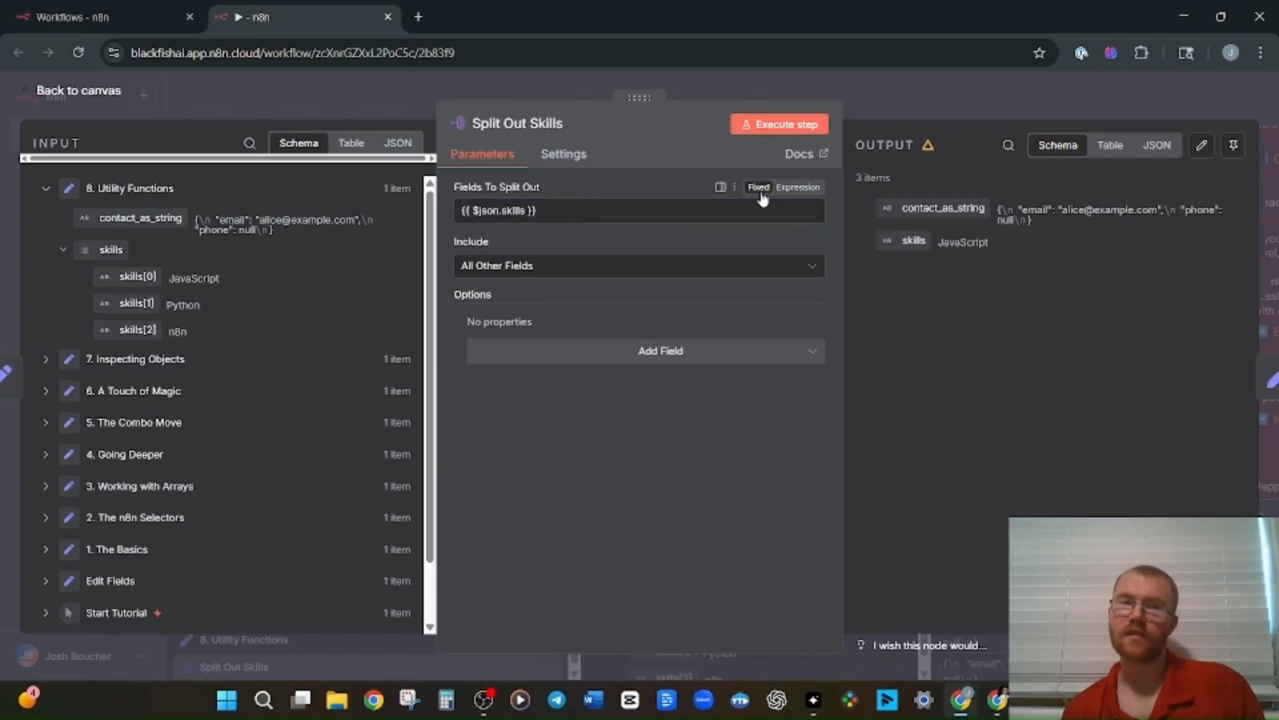
key(ctrl+a)
click(624, 211)
key(ctrl+a)
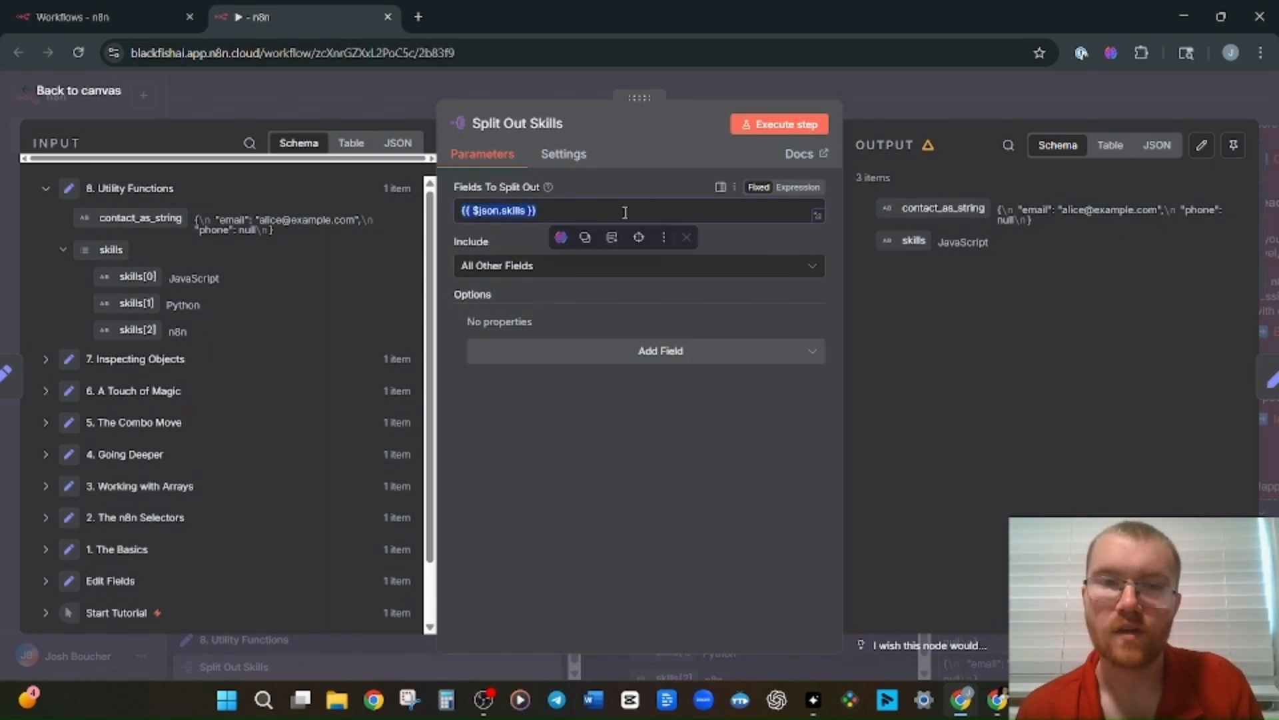
text(skil)
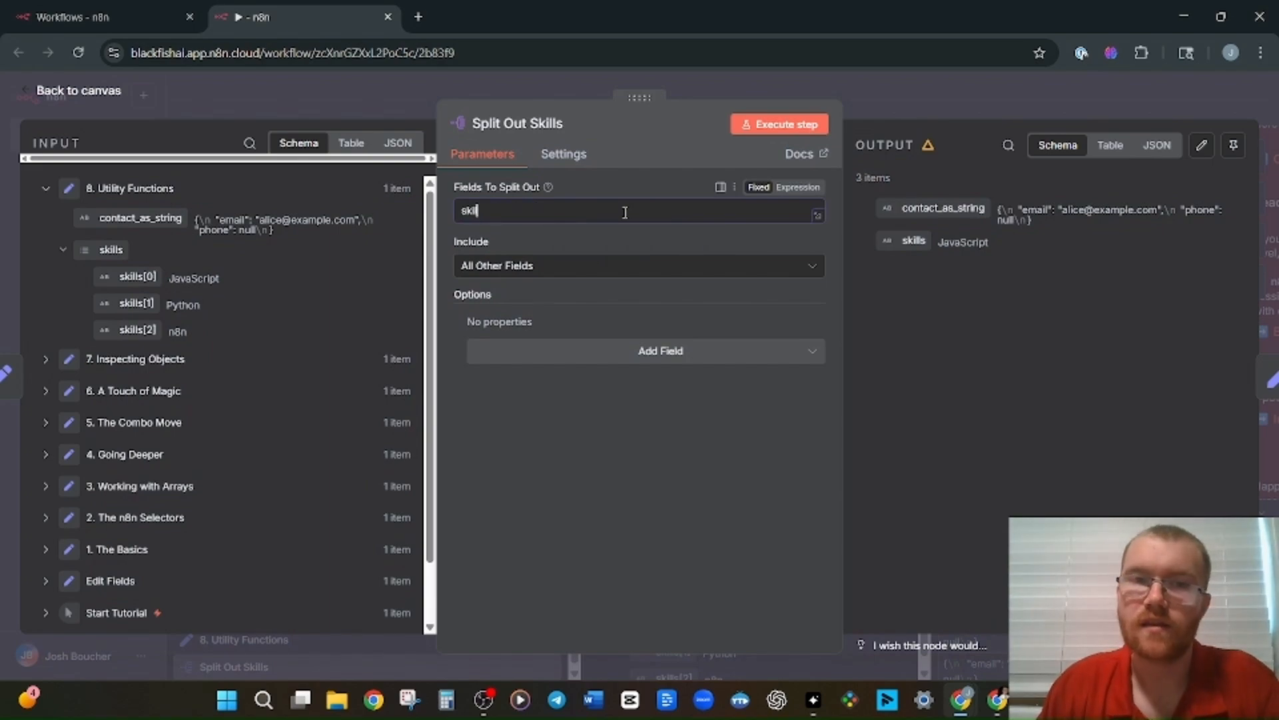
text(ls)
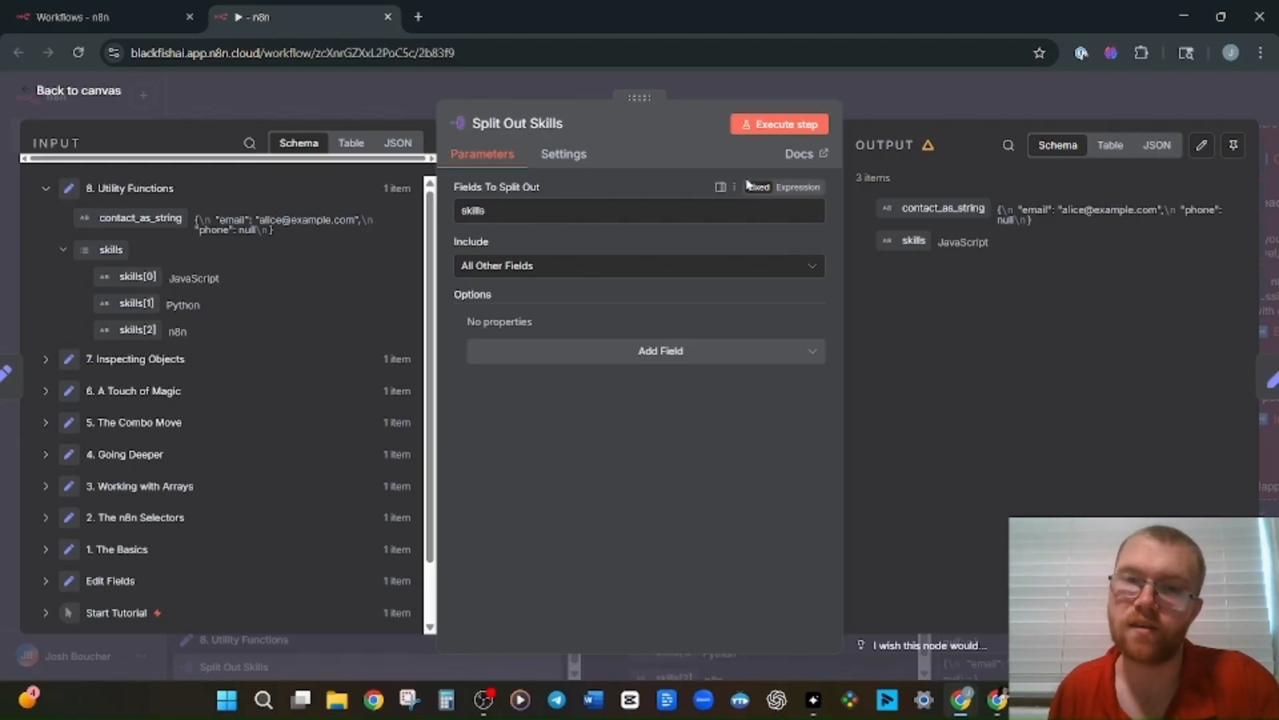
Switch Fields To Split Out back to Expression mode and clear its value
click(796, 188)
triple_click(630, 219)
key(BackSpace)
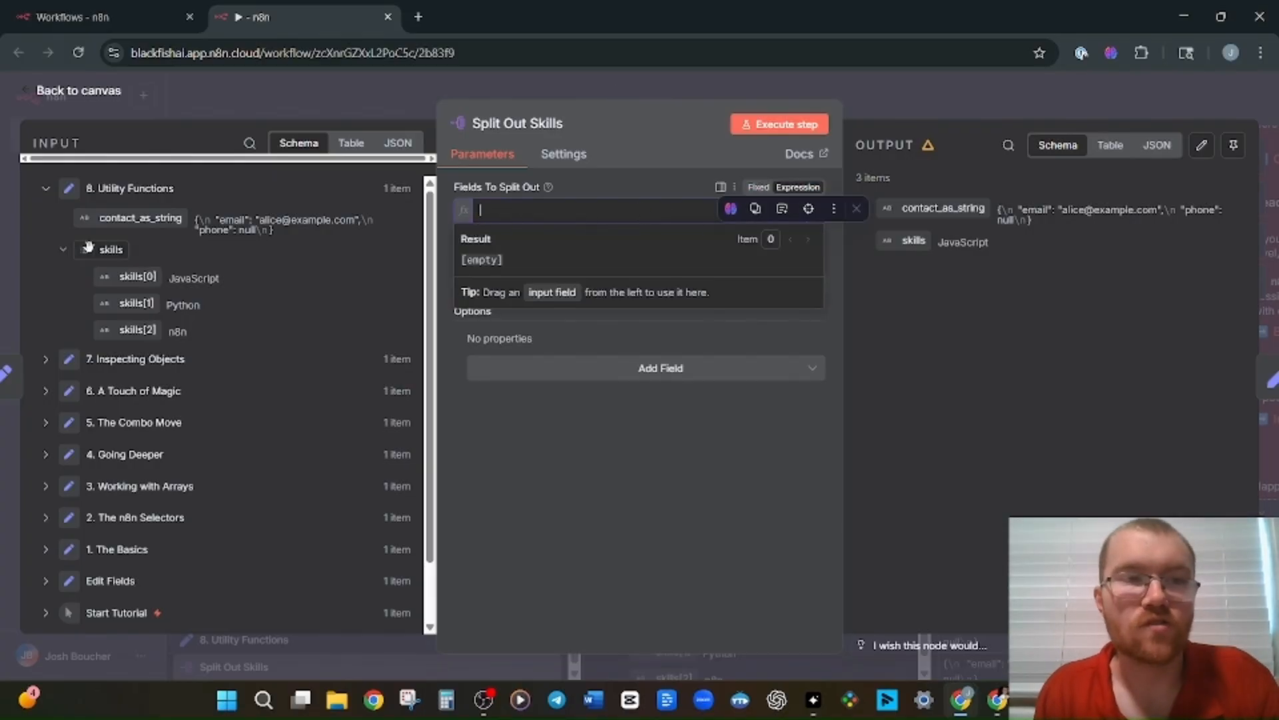
Map the skills array from the Edit Fields input data into Fields To Split Out as {{ $('Edit Fields').item.json.skills }}
drag(107, 250, 526, 222)
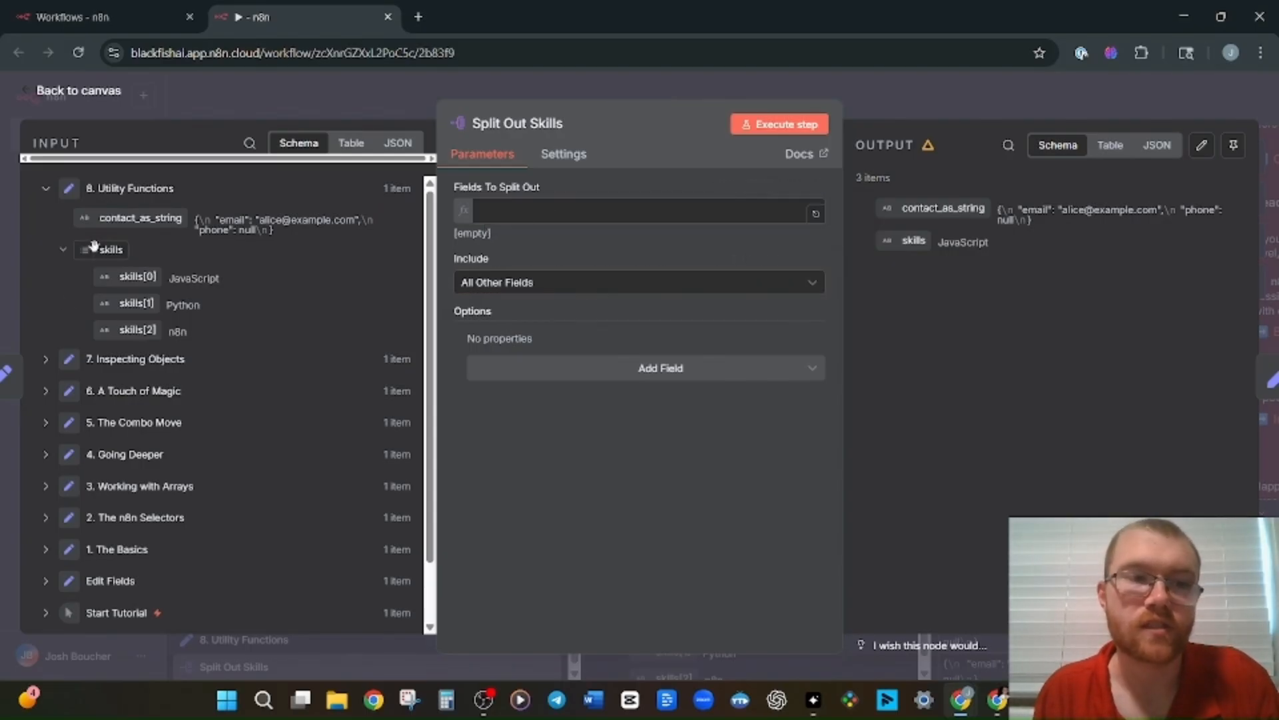
scroll(220, 400, down, 1)
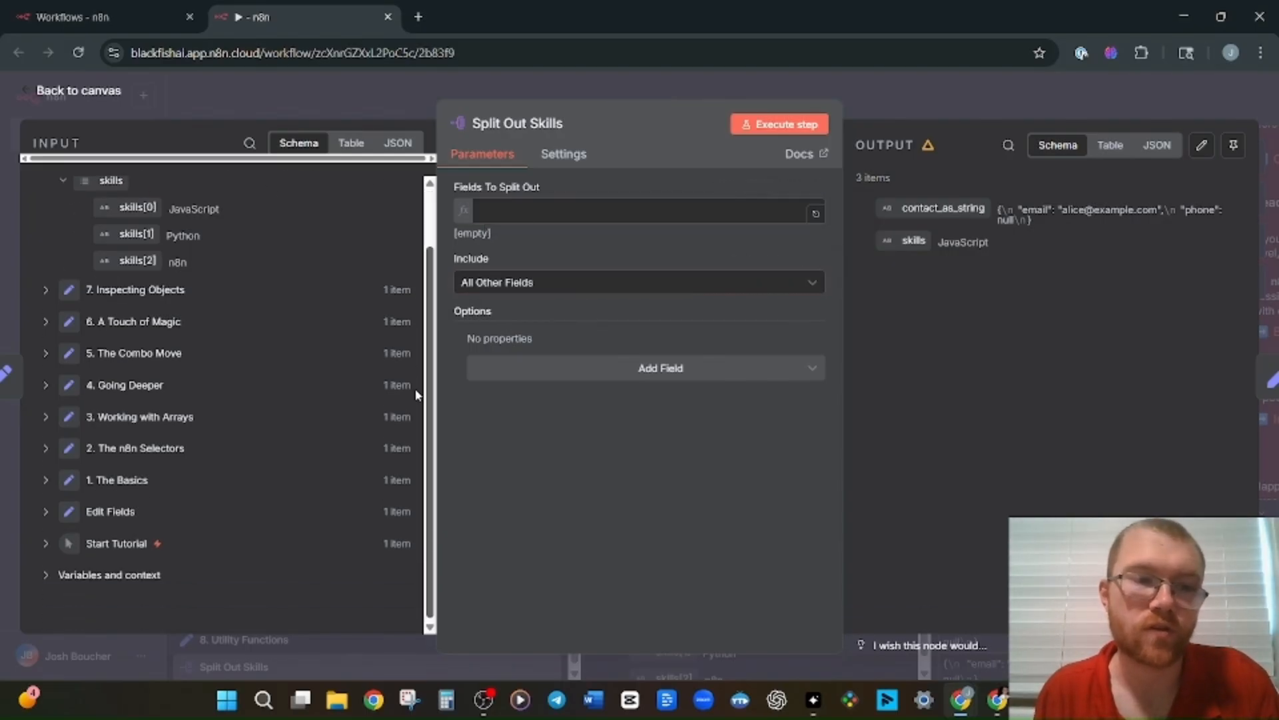
click(43, 516)
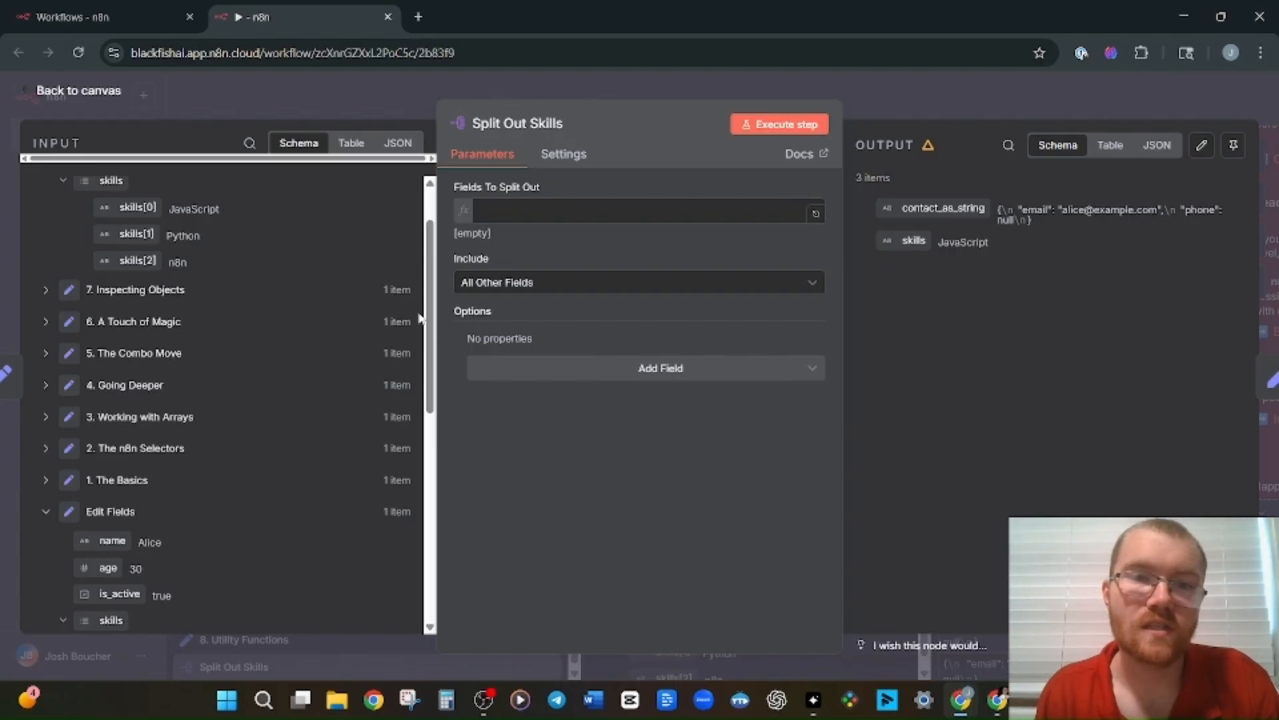
scroll(427, 374, down, 1)
scroll(426, 374, down, 5)
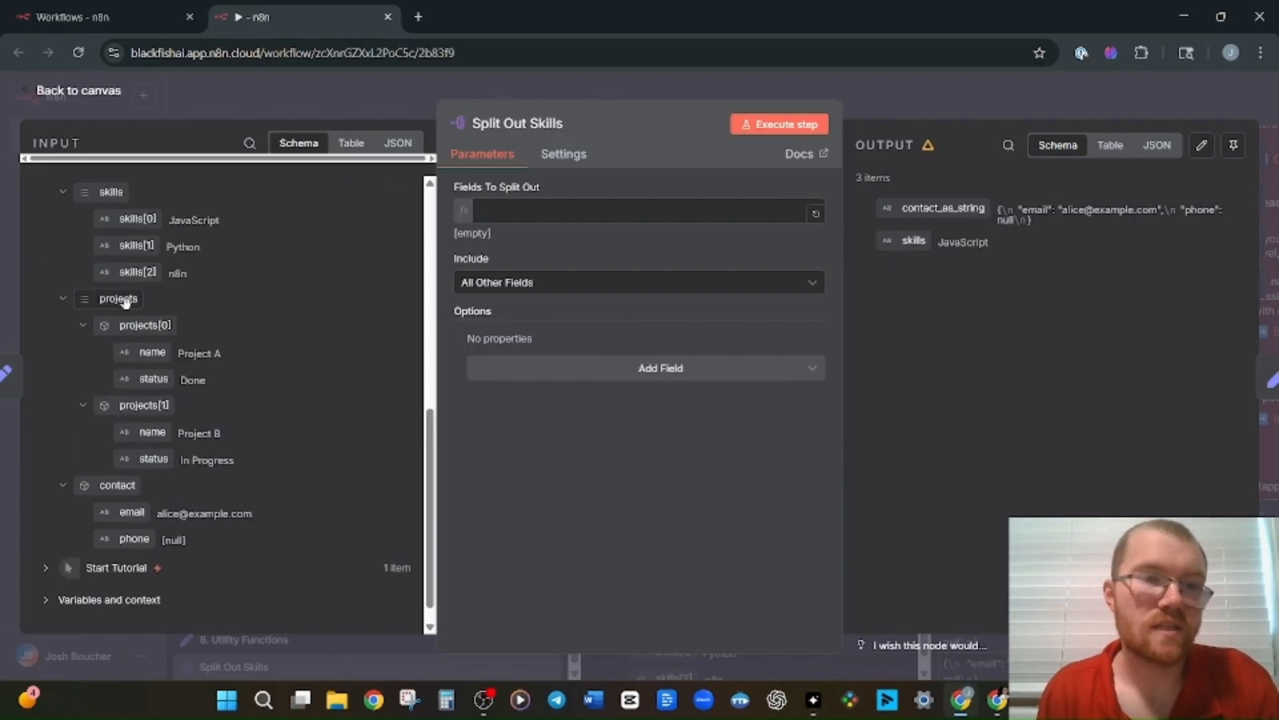
drag(427, 486, 434, 441)
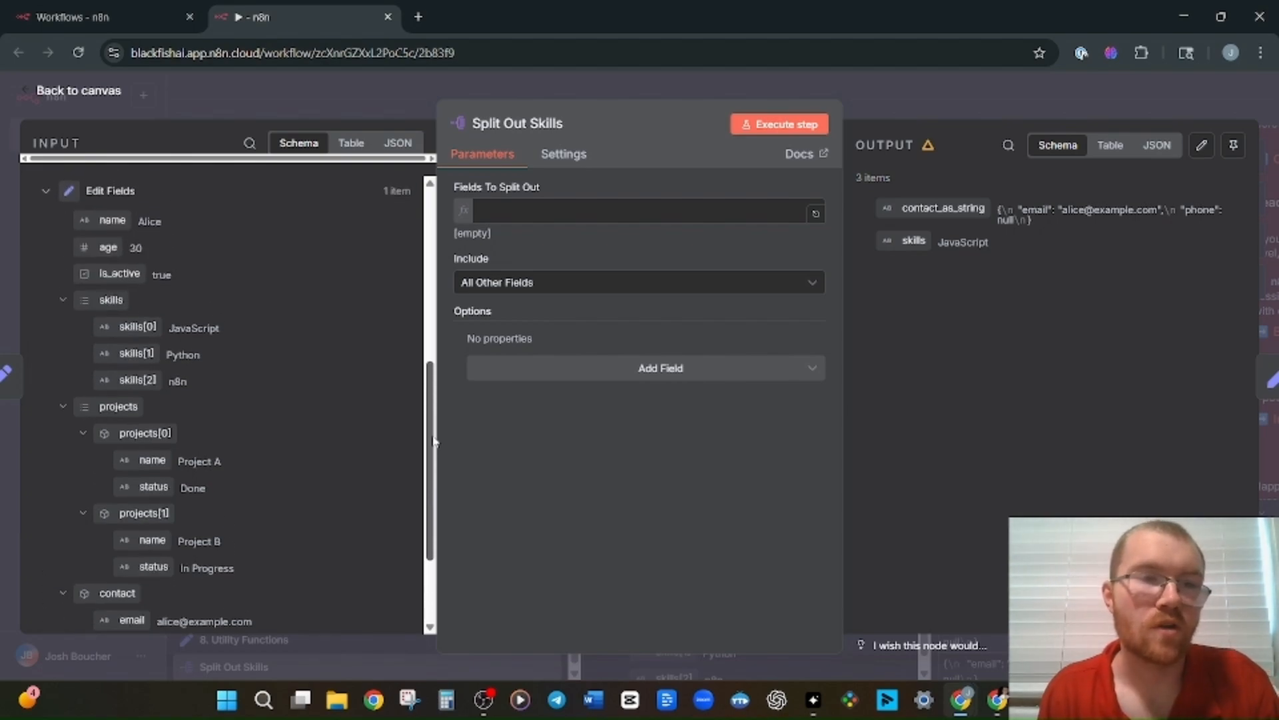
scroll(249, 368, down, 1)
drag(110, 234, 640, 210)
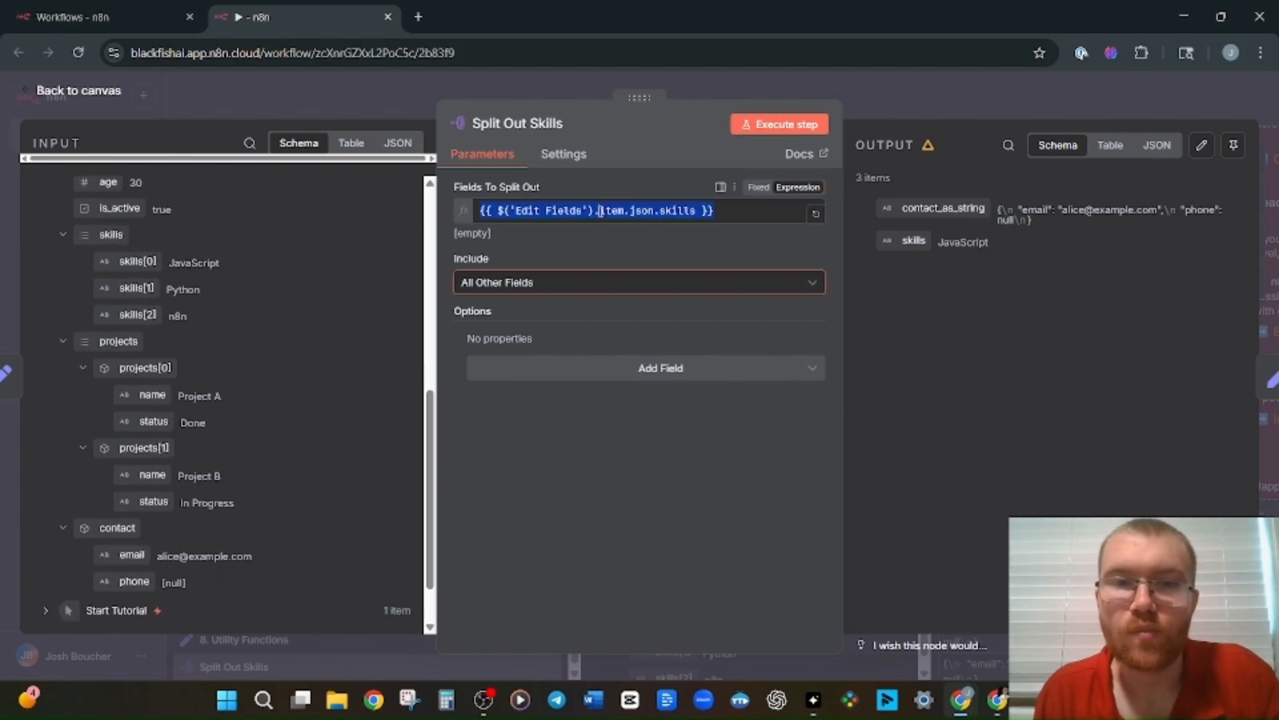
click(647, 174)
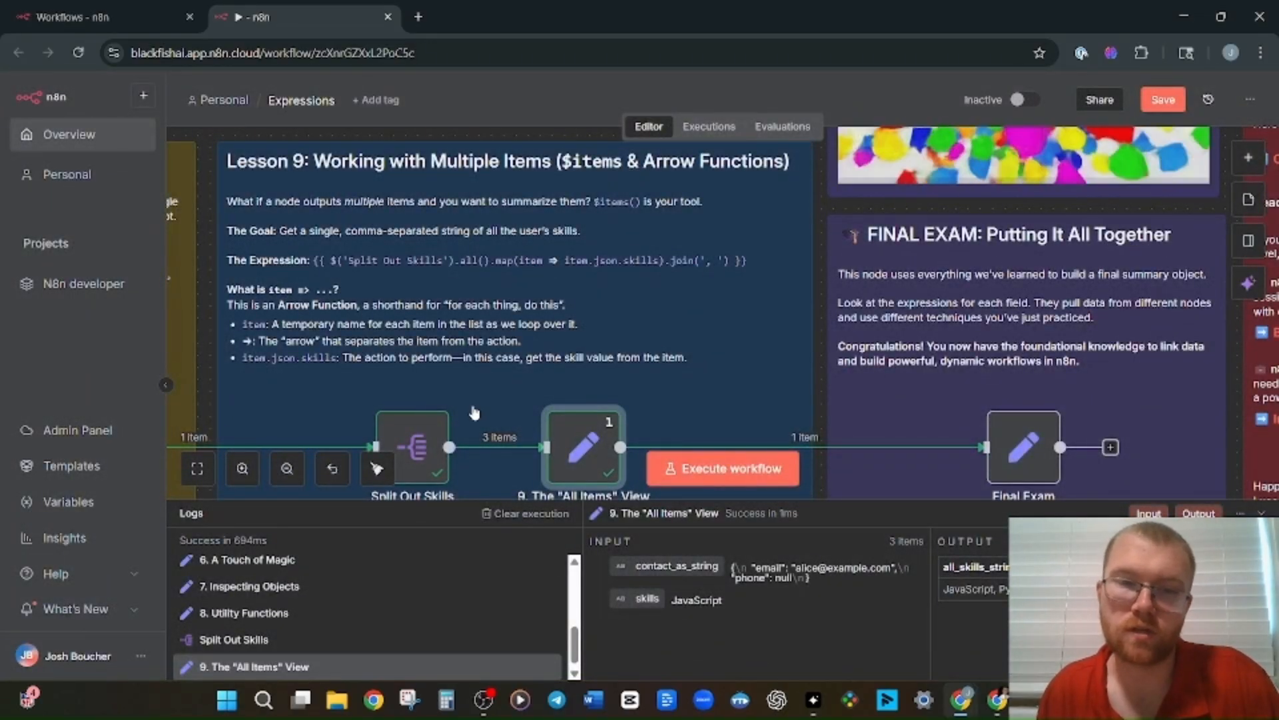
Open the 9. The "All Items" View node and compare its all_skills_string expression with the Edit Fields input data
double_click(413, 446)
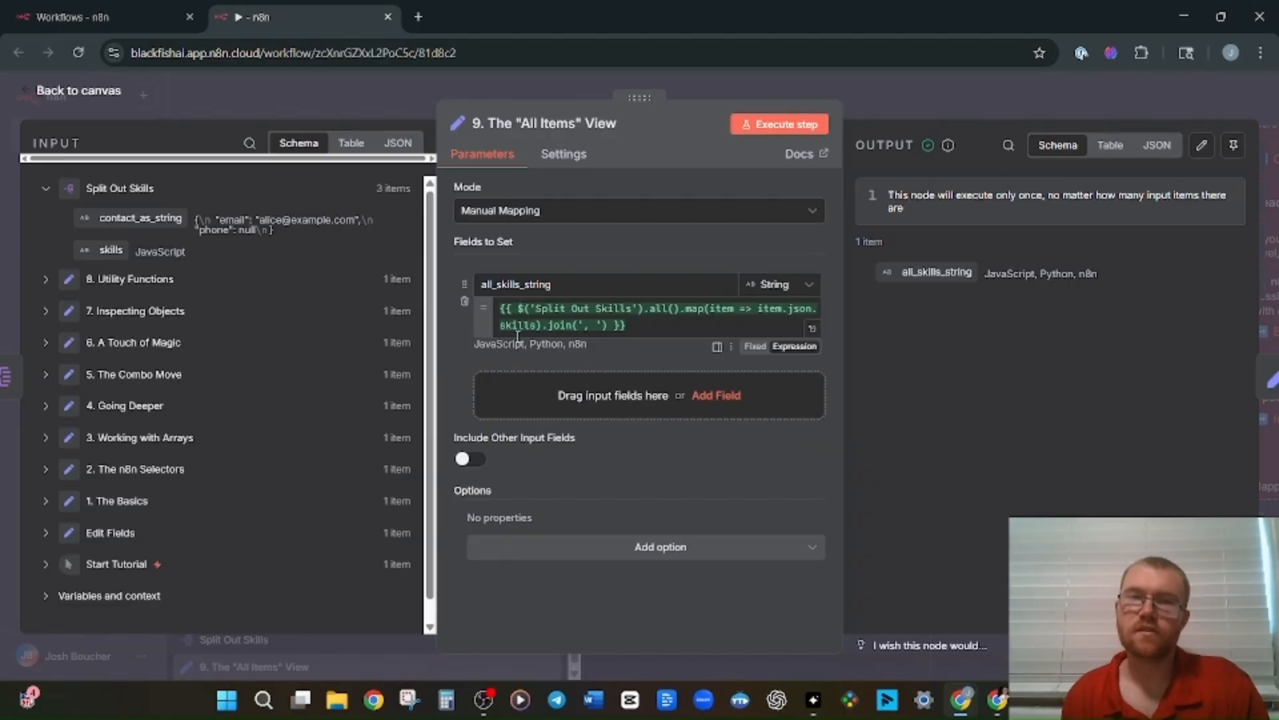
mouse_move(549, 311)
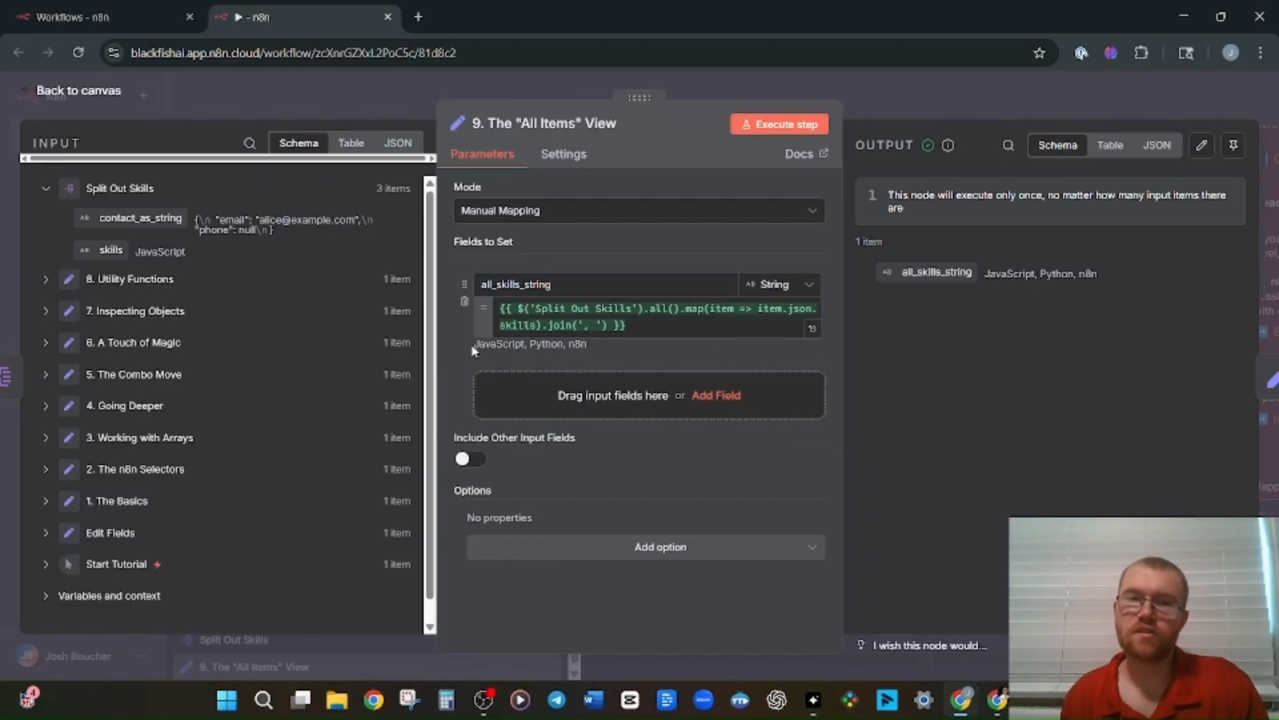
click(45, 532)
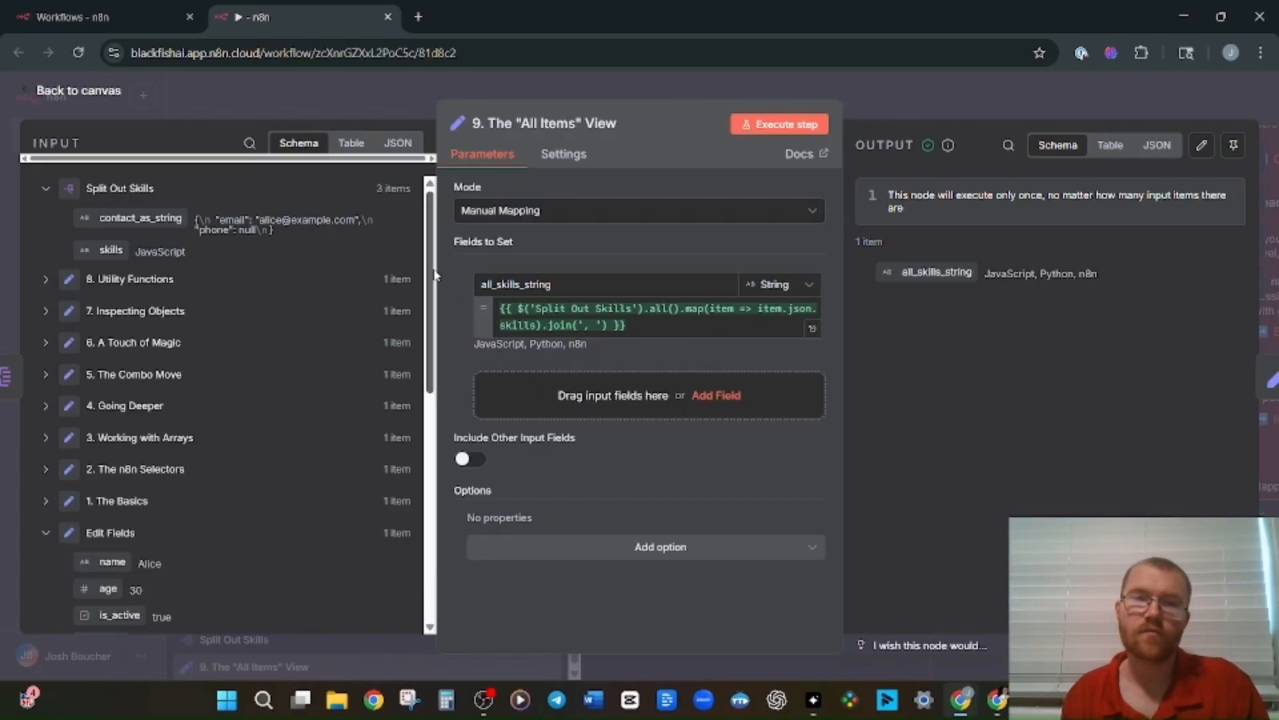
scroll(120, 453, down, 5)
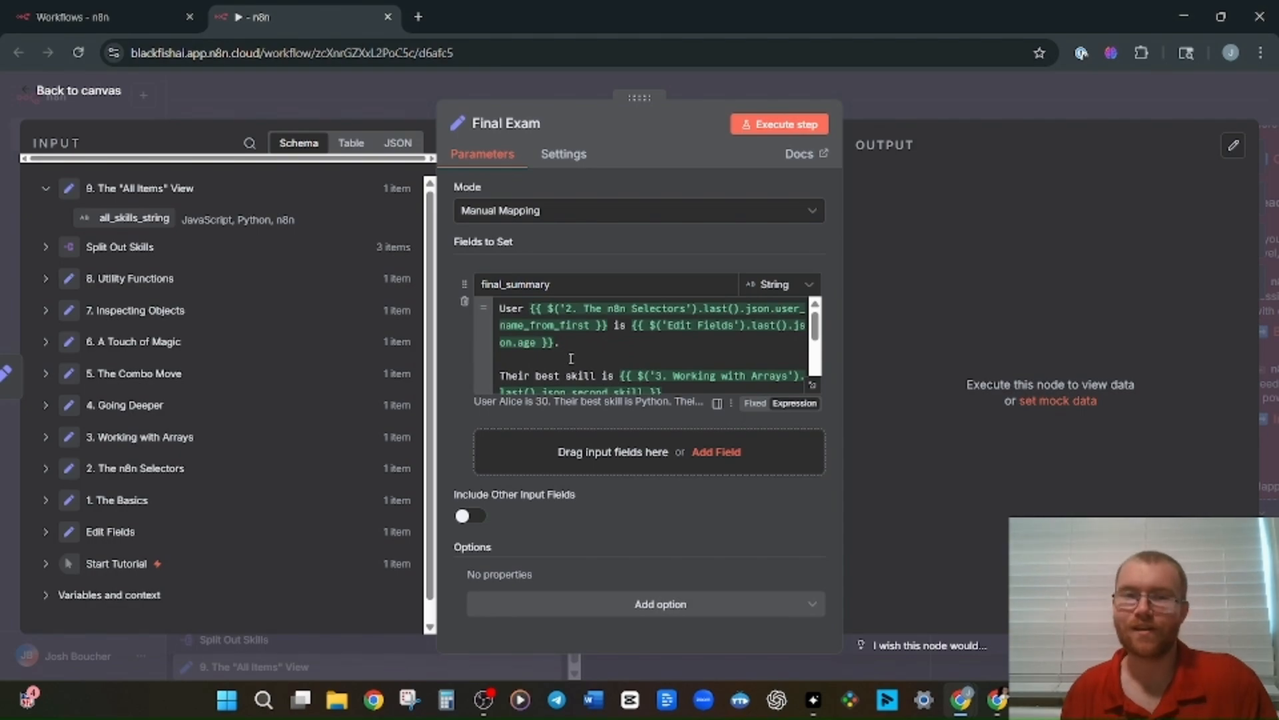
In the Final Exam node, examine the full final_summary text, its embedded expressions and the result preview
click(571, 358)
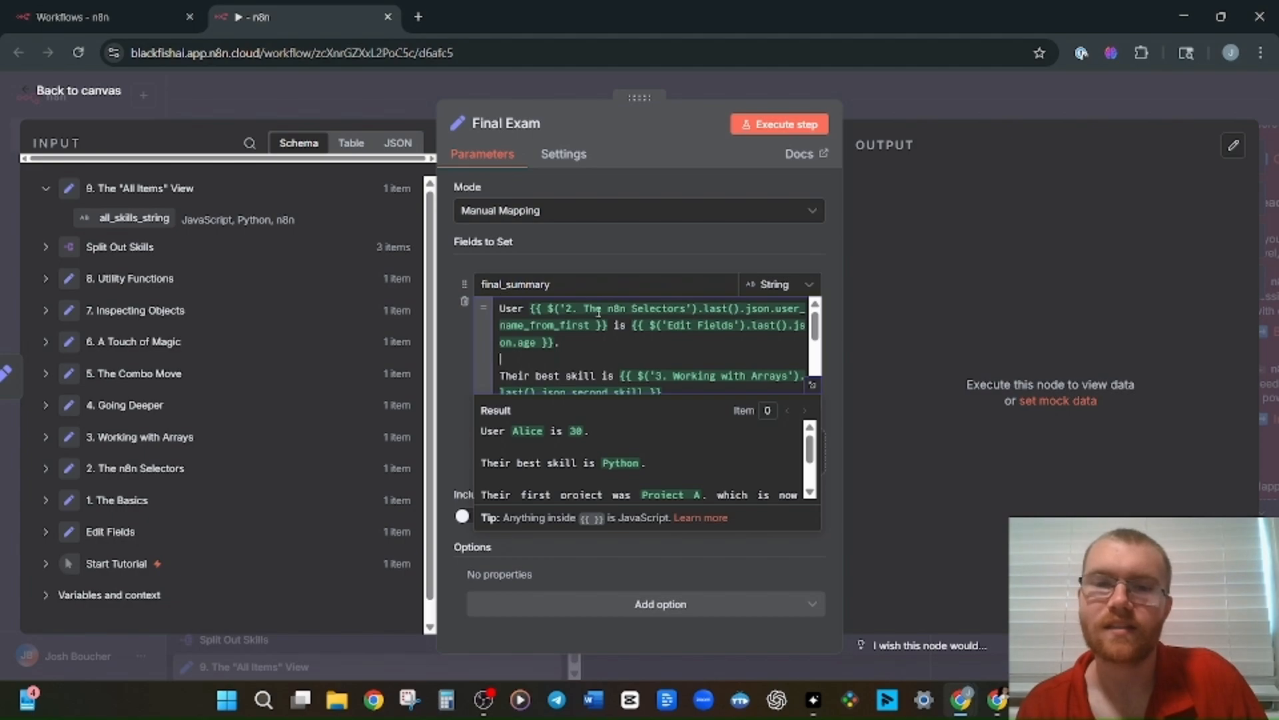
click(625, 326)
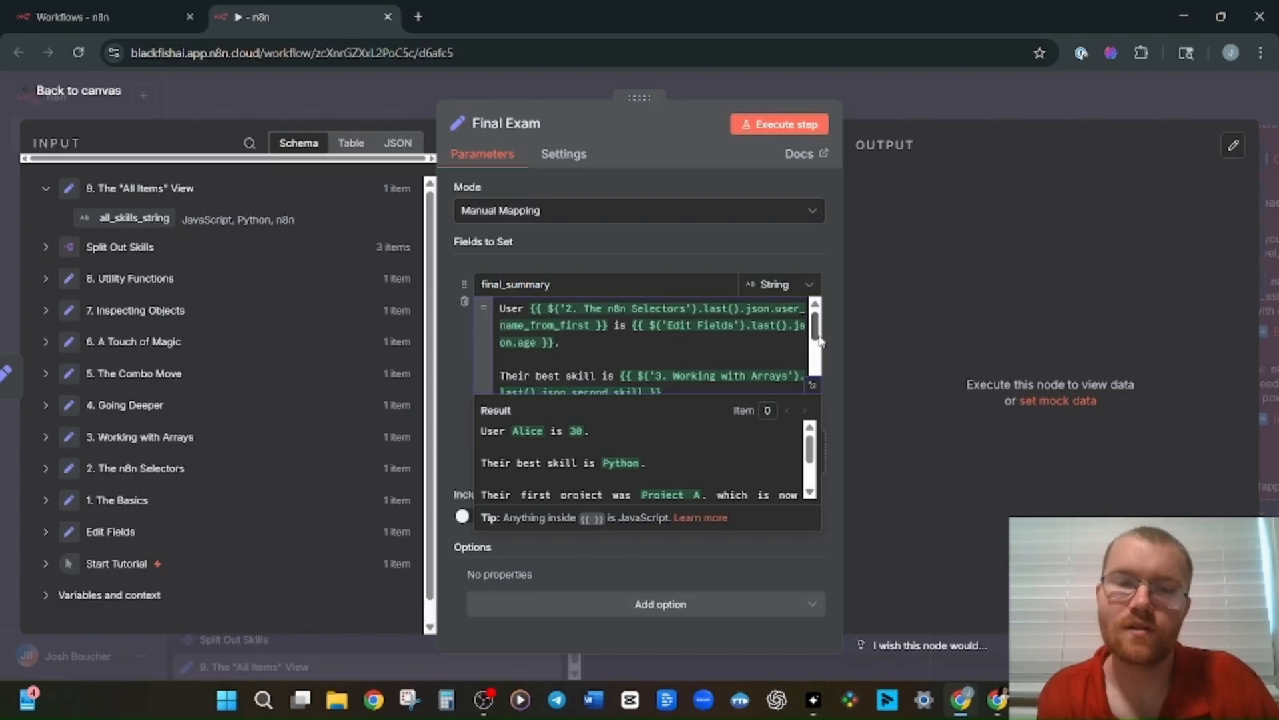
drag(819, 342, 809, 375)
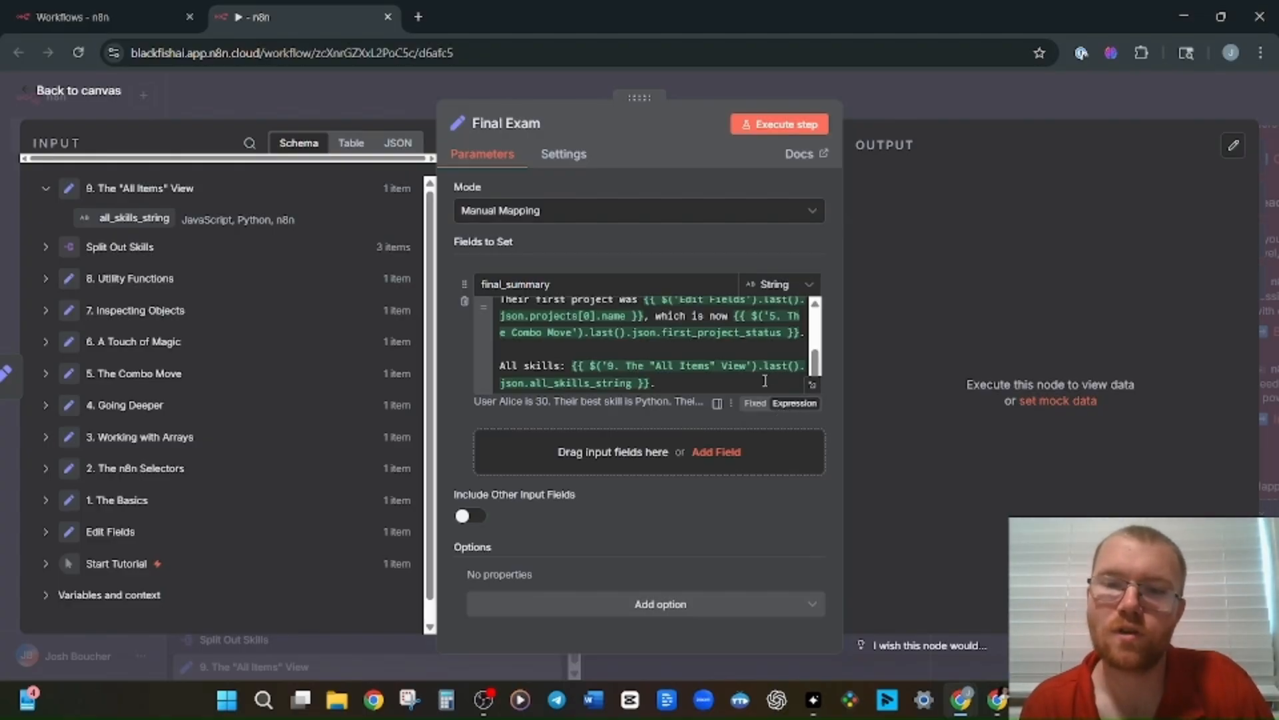
Switch the final_summary value to Fixed, execute the step and examine the output text
click(744, 349)
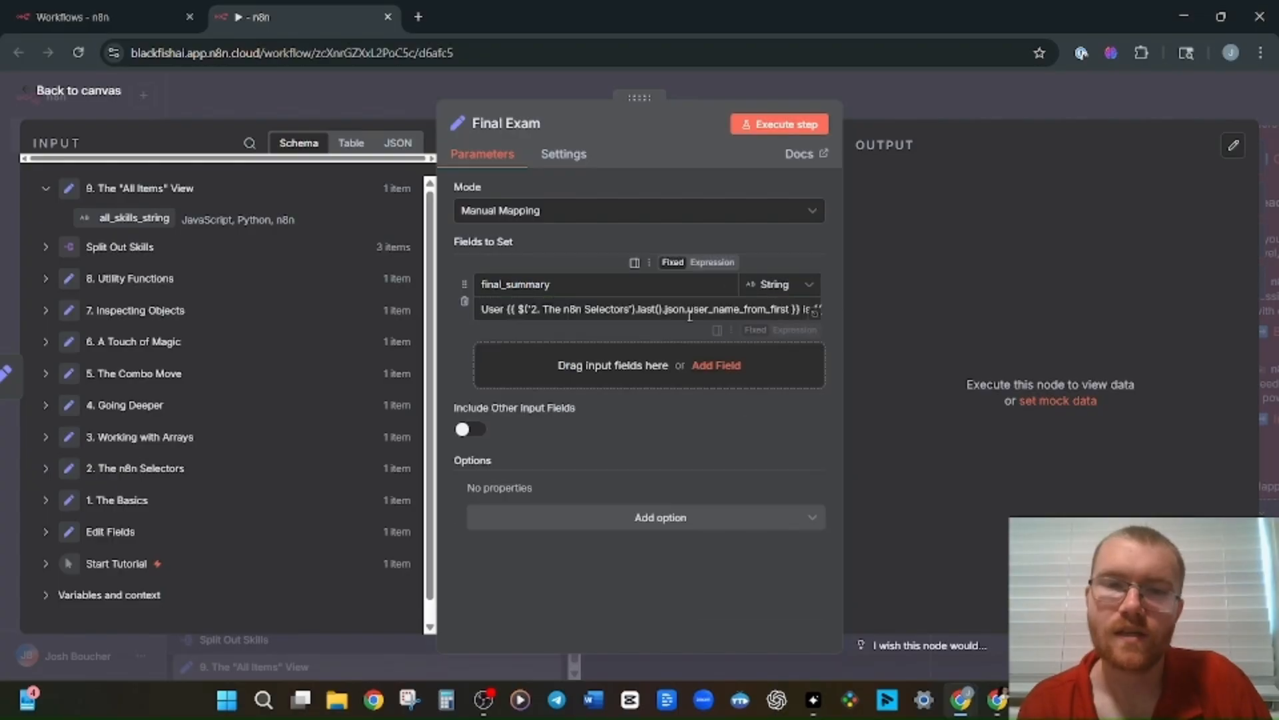
click(780, 124)
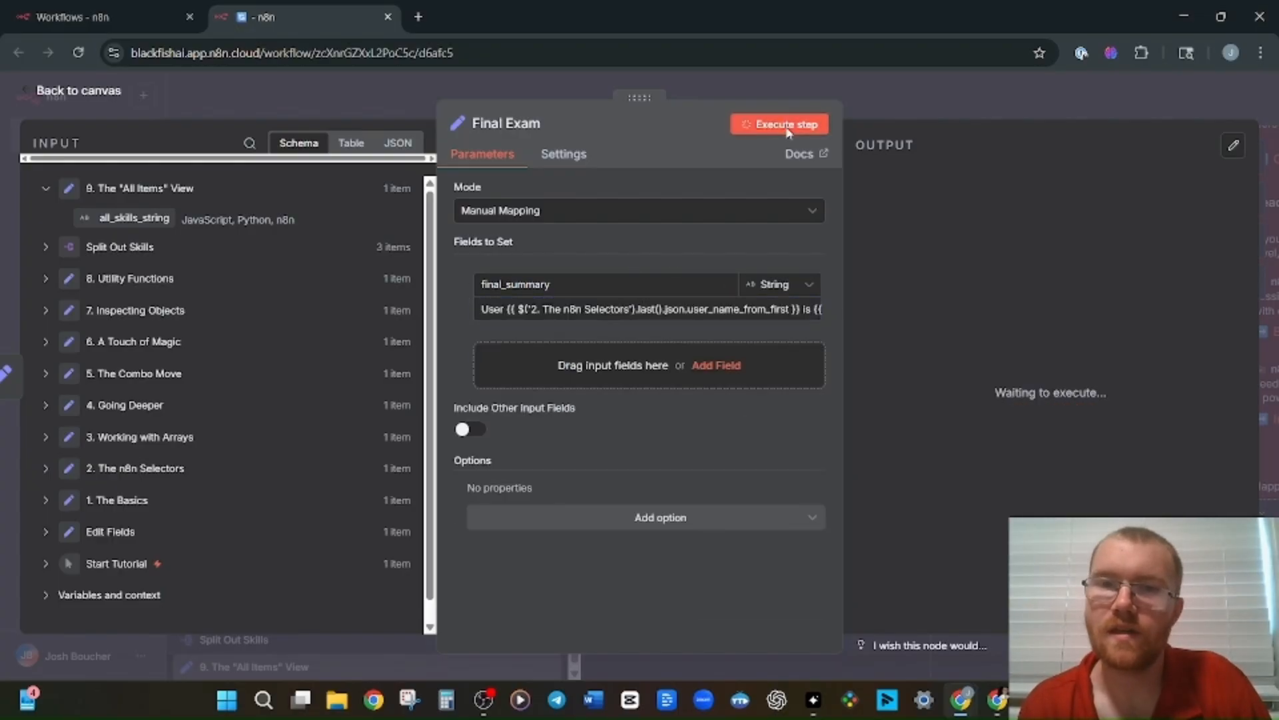
drag(1021, 209, 1060, 239)
click(1061, 240)
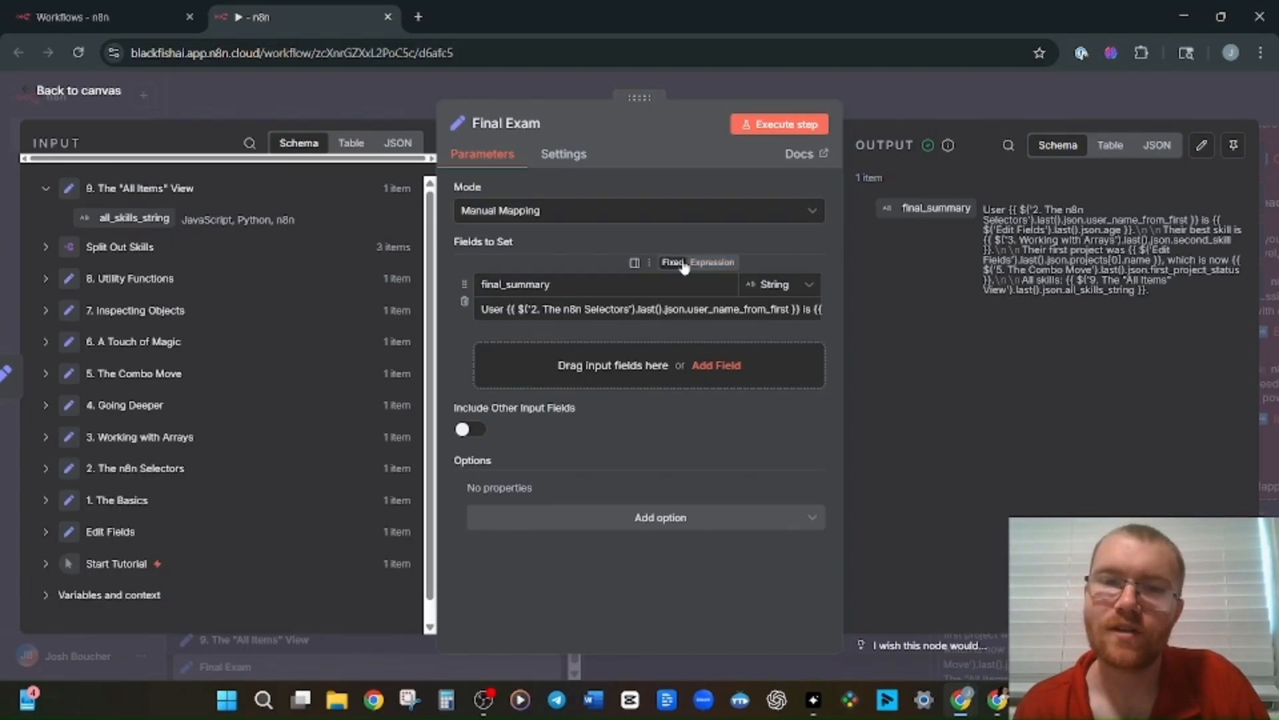
Switch both the name and the value of the final_summary field to Expression mode
click(698, 263)
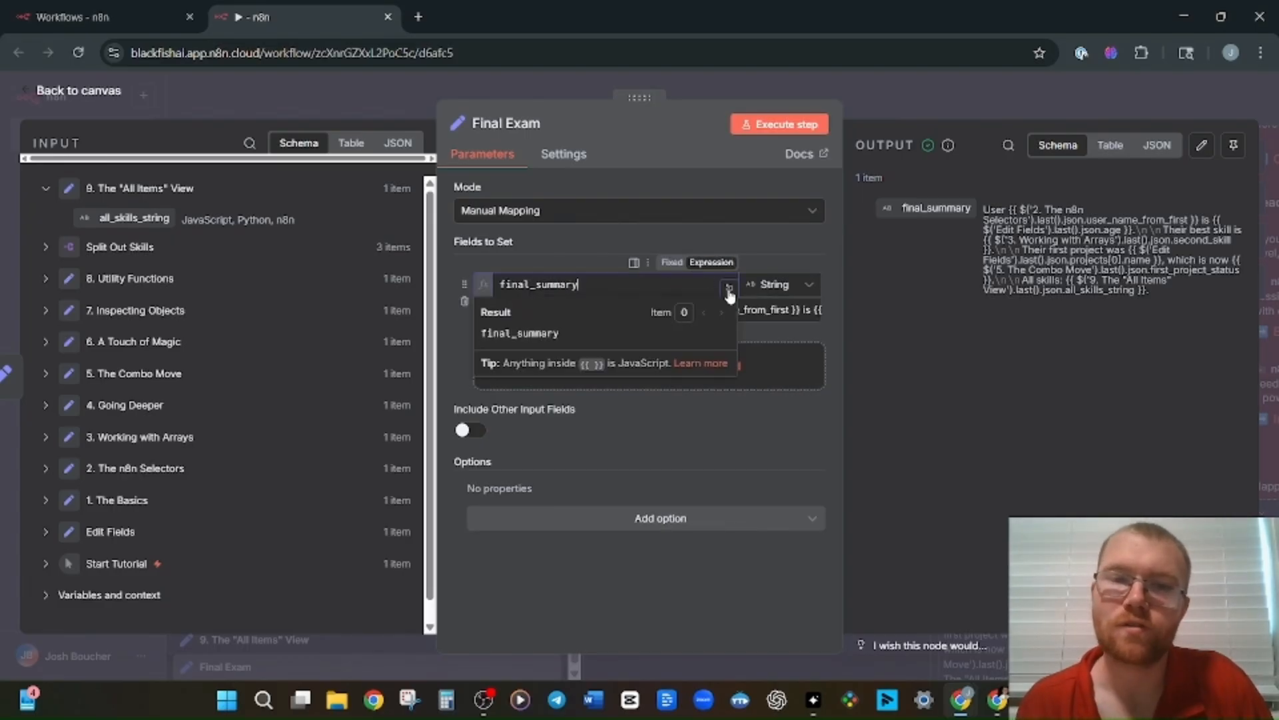
click(754, 309)
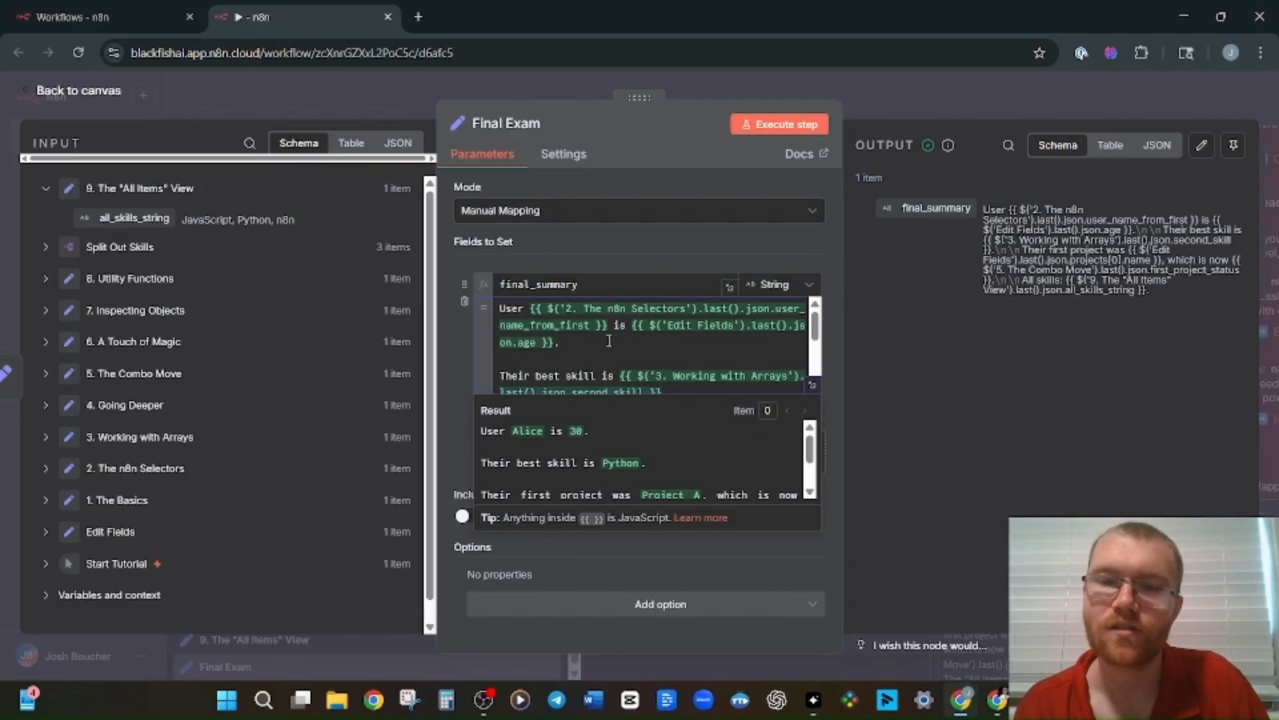
click(838, 365)
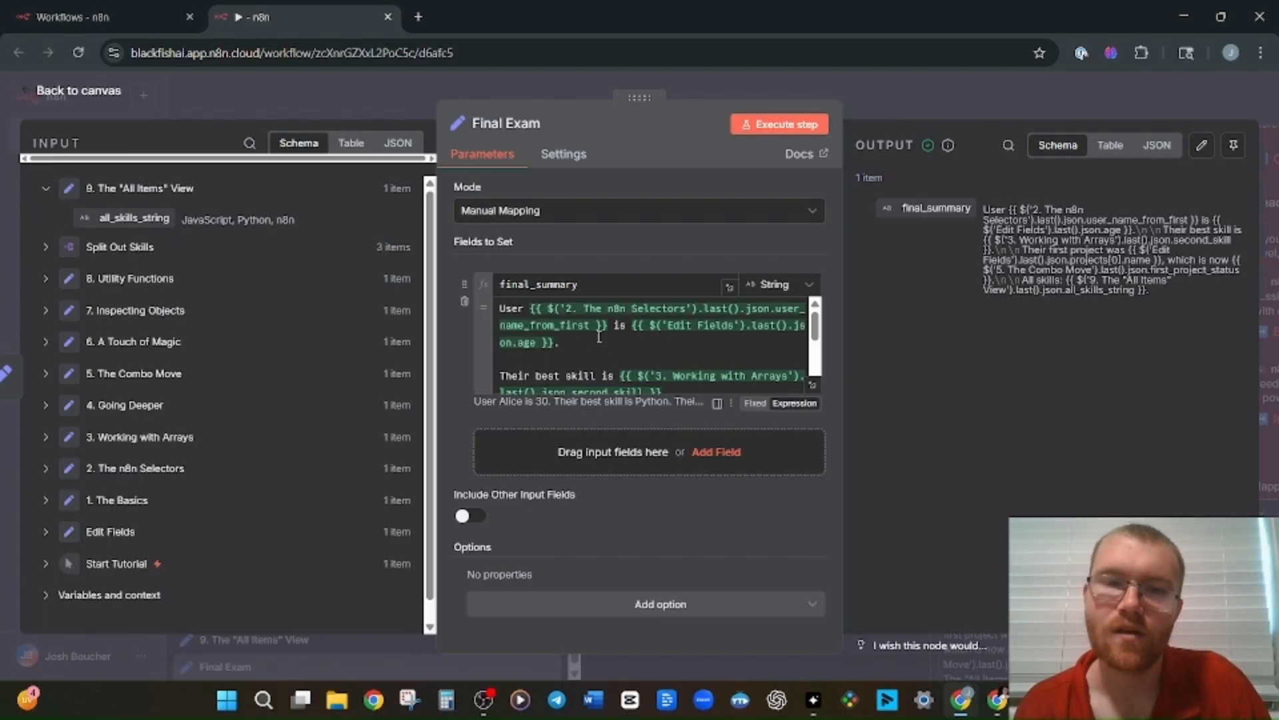
Execute the Final Exam step with the final_summary expression and return to the canvas to view the note beside it
click(776, 126)
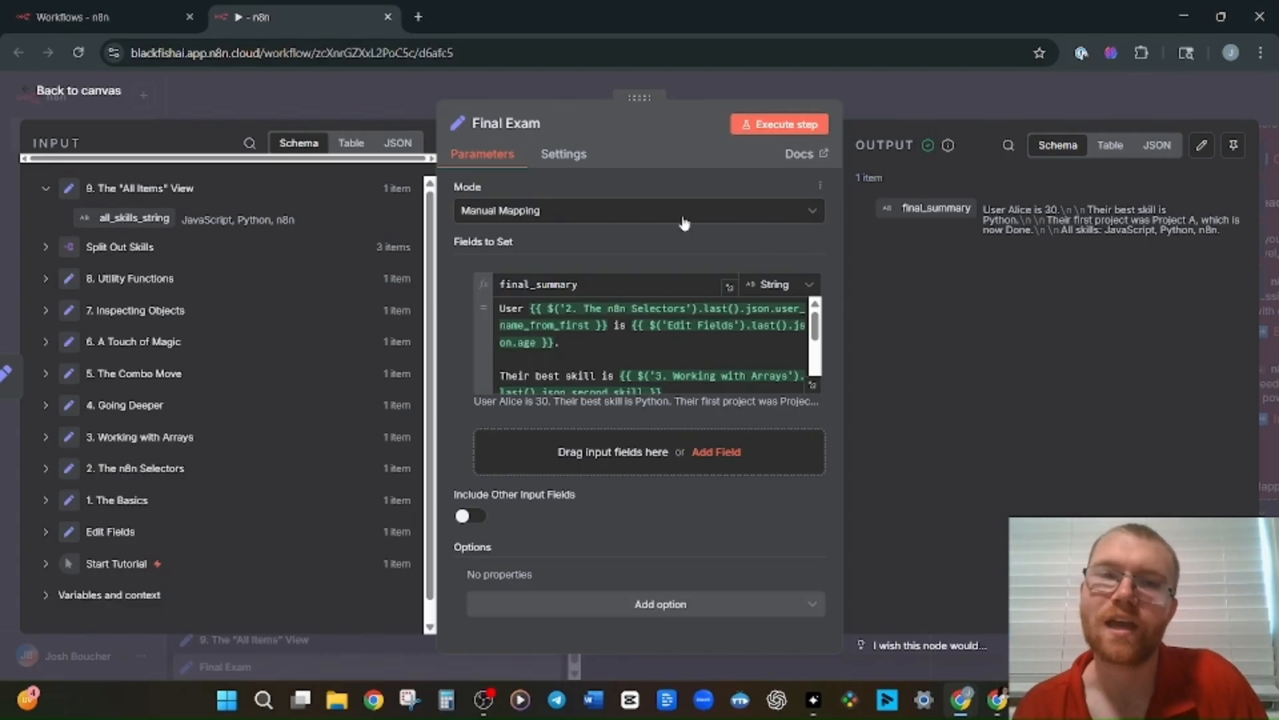
click(731, 86)
drag(1235, 368, 1014, 325)
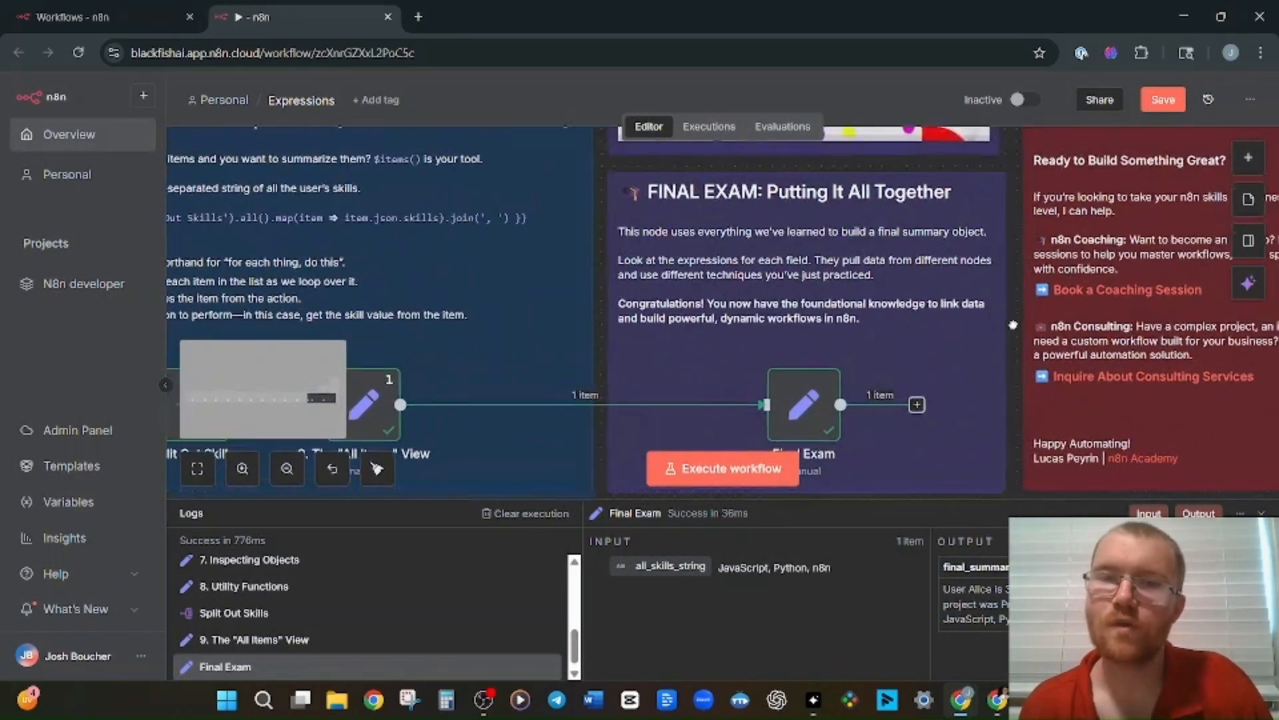